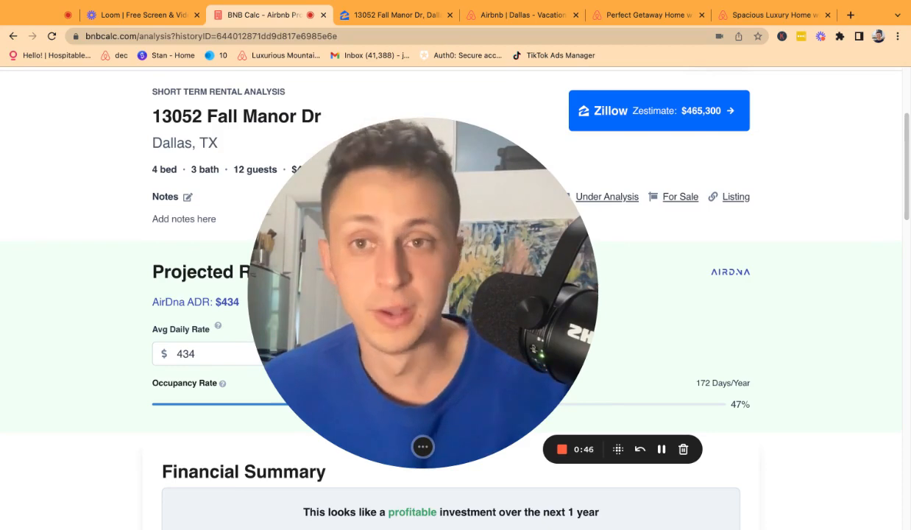
click(413, 15)
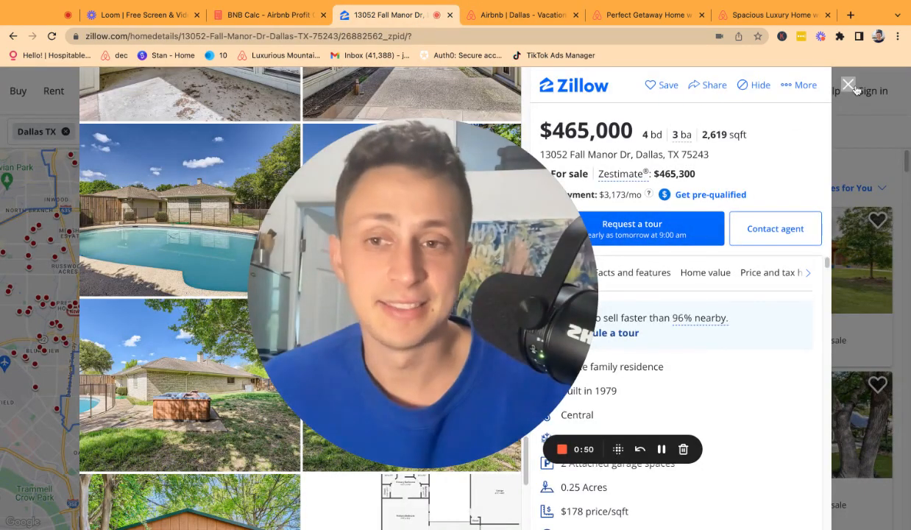
Browse the listing's backyard photos, pool and hot tub, in the full-screen viewer.
scroll(162, 375, down, 2)
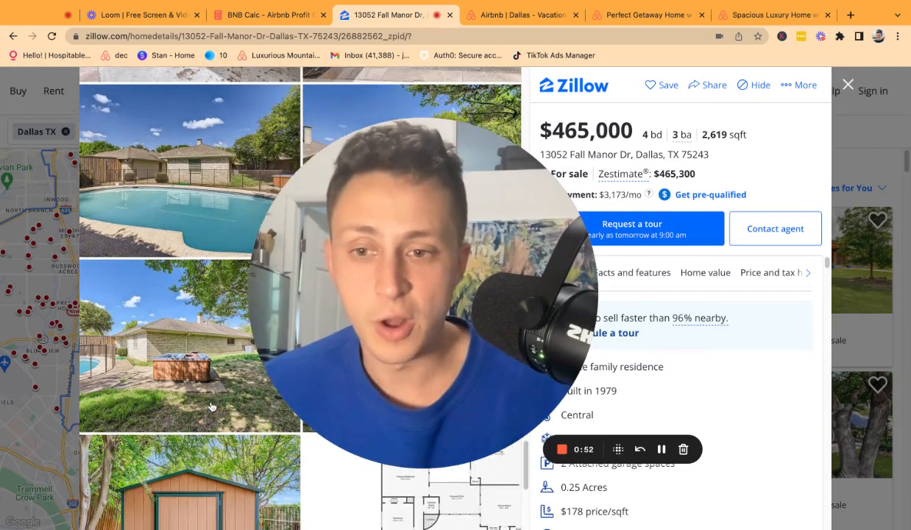
click(215, 367)
drag(538, 299, 724, 323)
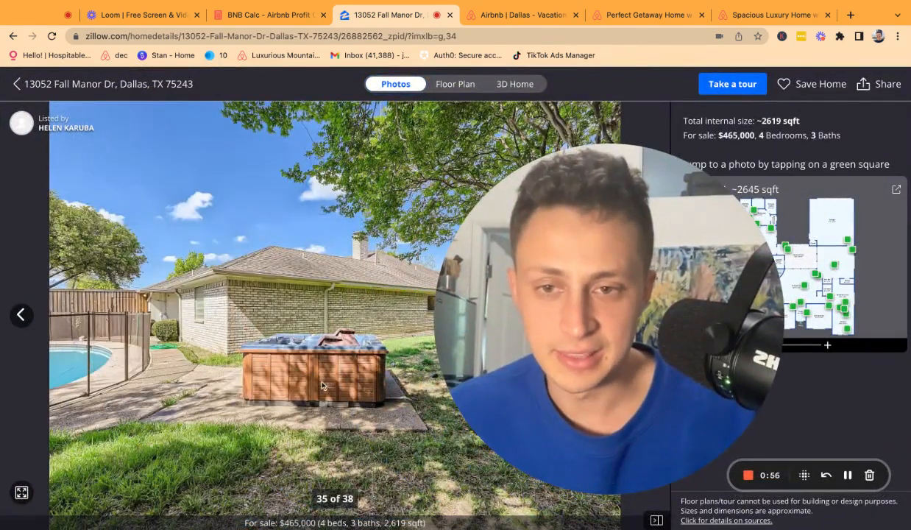
click(21, 315)
drag(646, 326, 375, 321)
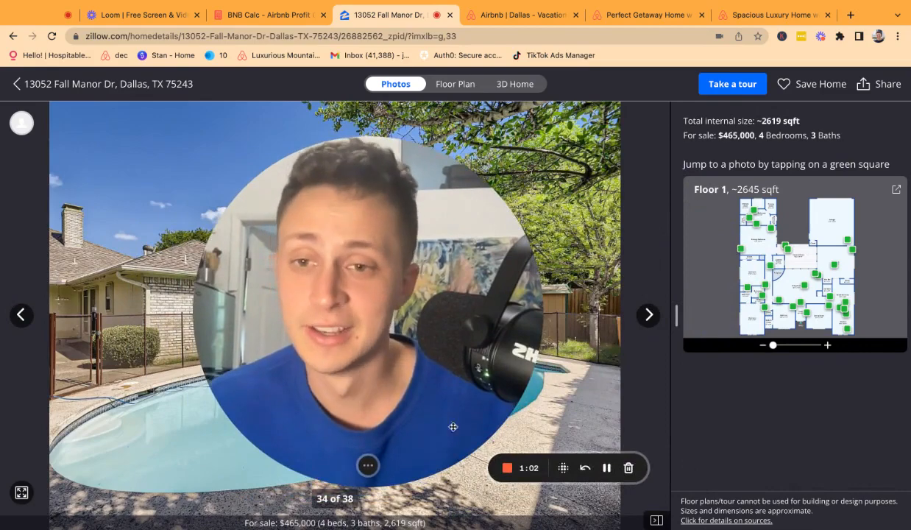
click(648, 315)
click(647, 317)
drag(254, 320, 271, 299)
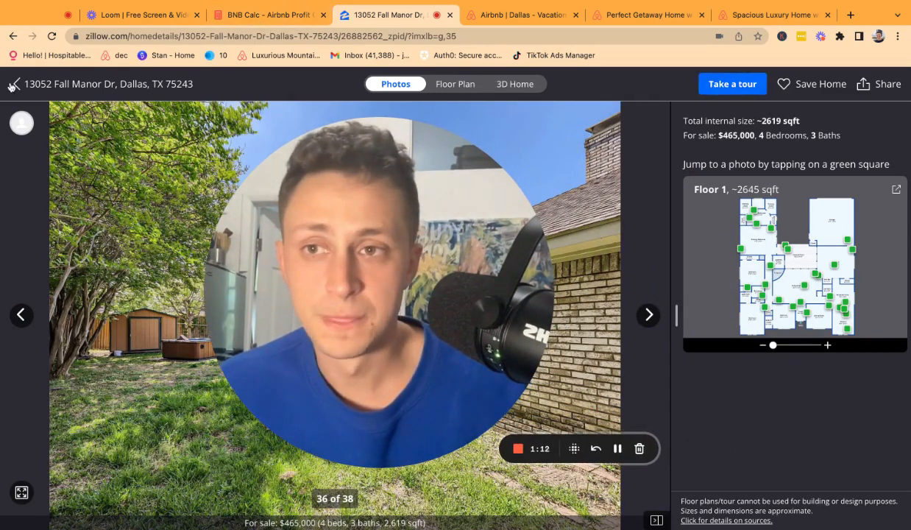
key(Escape)
Copy a shareable link to the listing from its Share options.
click(692, 86)
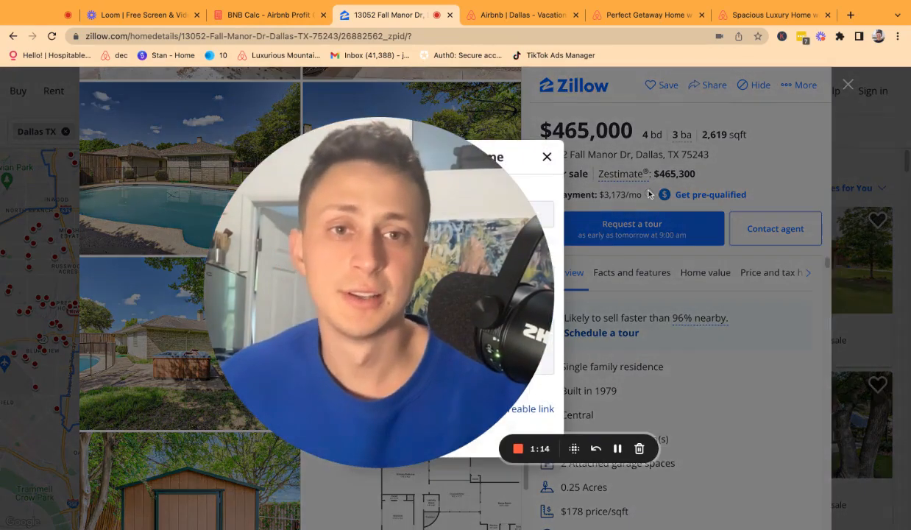
click(576, 366)
drag(576, 367, 401, 392)
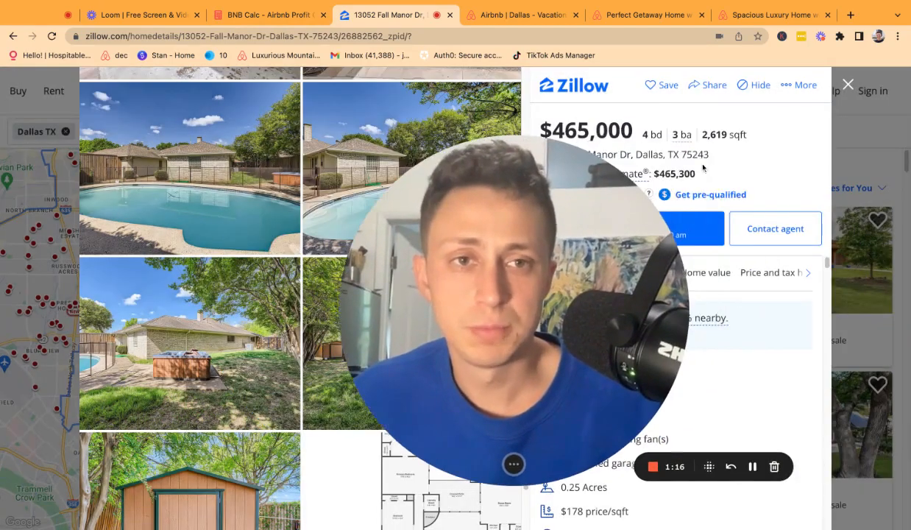
click(695, 86)
drag(464, 392, 644, 336)
drag(635, 279, 579, 316)
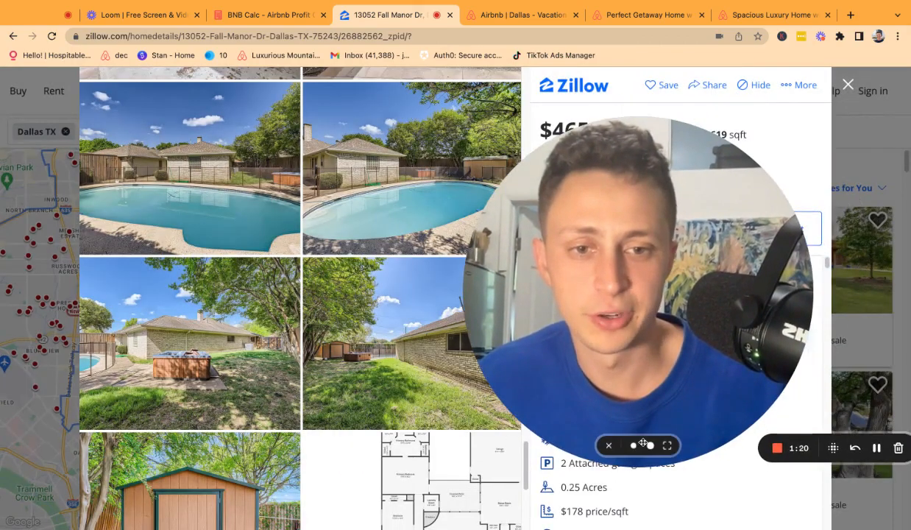
click(634, 446)
drag(549, 368, 167, 401)
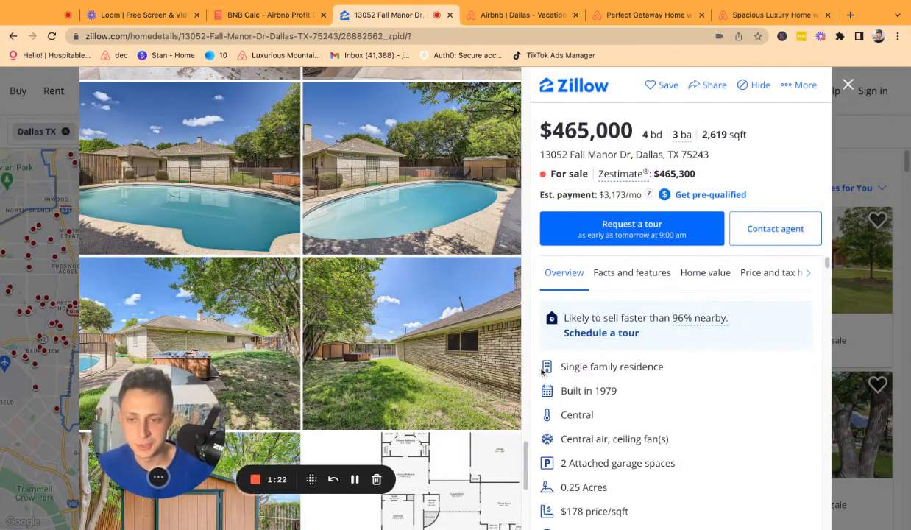
click(720, 87)
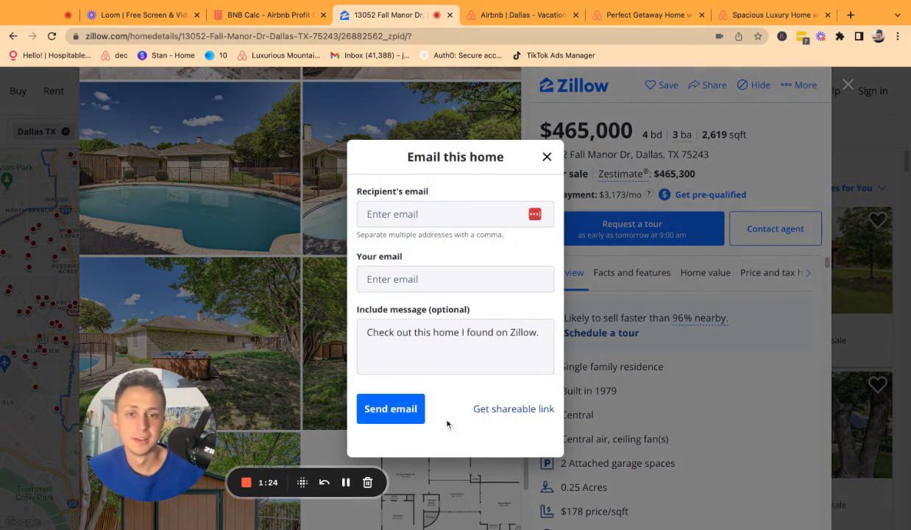
click(513, 408)
Start a new Buy-to-Own Analysis in BNB Calc by importing the pasted Zillow link.
click(265, 14)
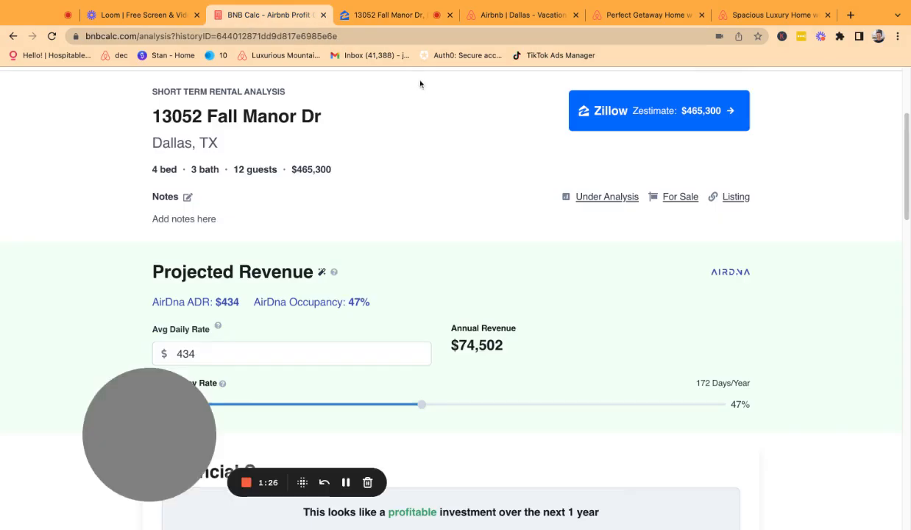
scroll(550, 150, up, 3)
click(549, 234)
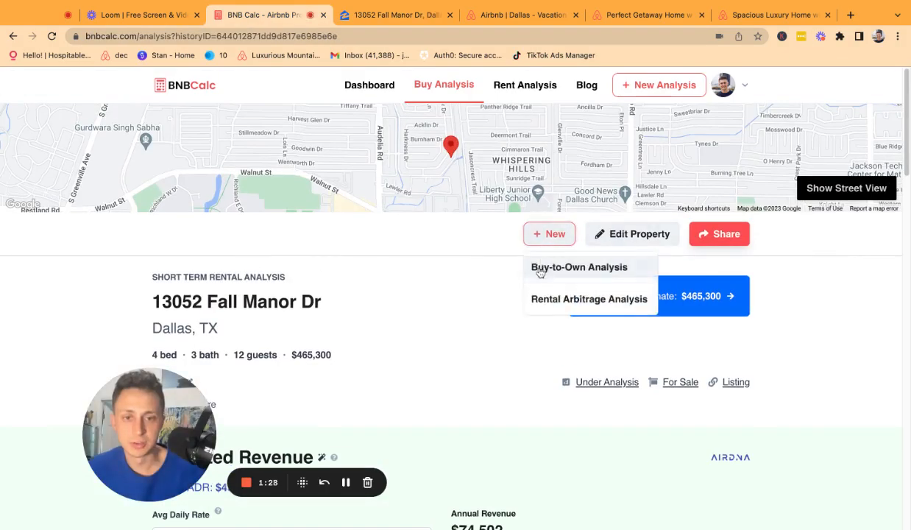
click(578, 266)
click(497, 271)
scroll(442, 279, down, 1)
click(336, 294)
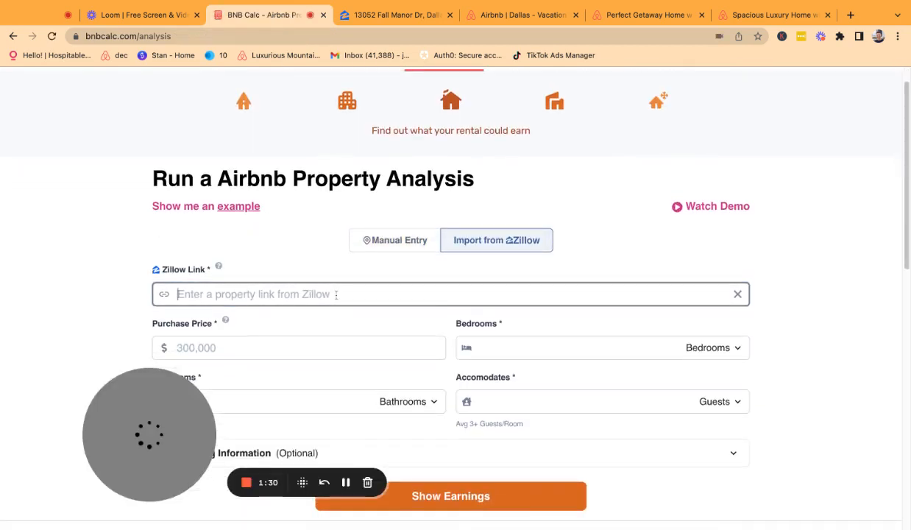
key(super+v)
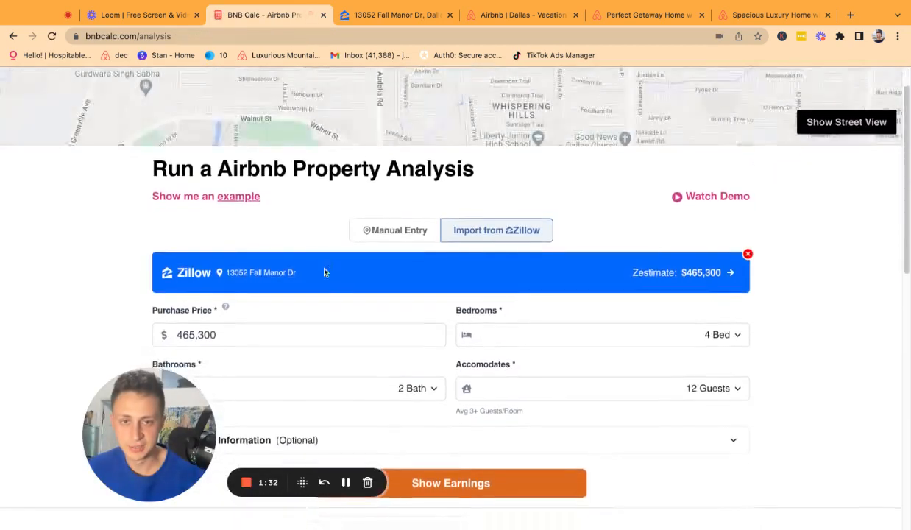
Keep the purchase price at 465,000 and raise bathrooms from 2 to 3.
scroll(565, 295, down, 1)
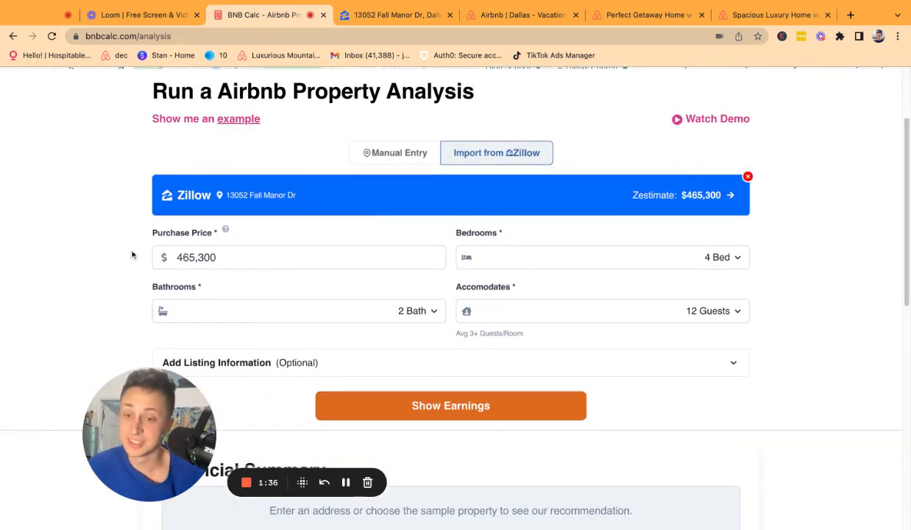
click(220, 258)
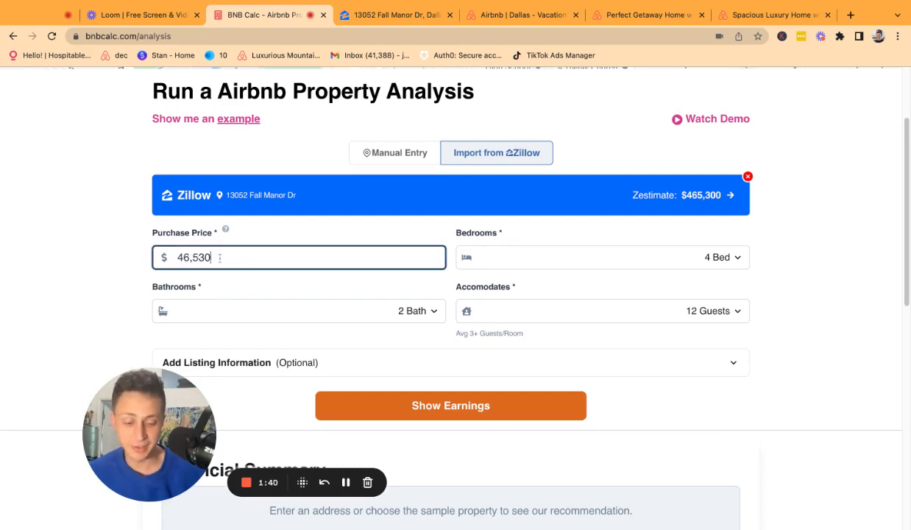
key(Tab)
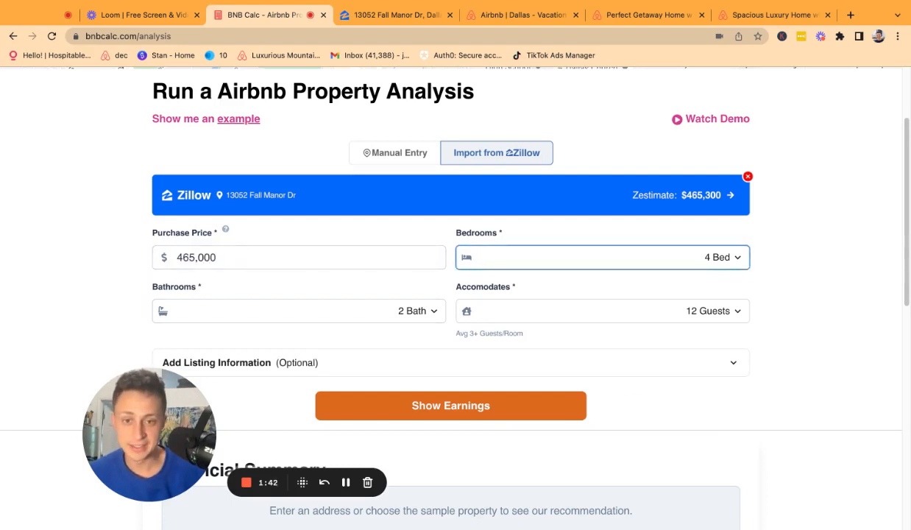
key(Tab)
key(3)
key(Tab)
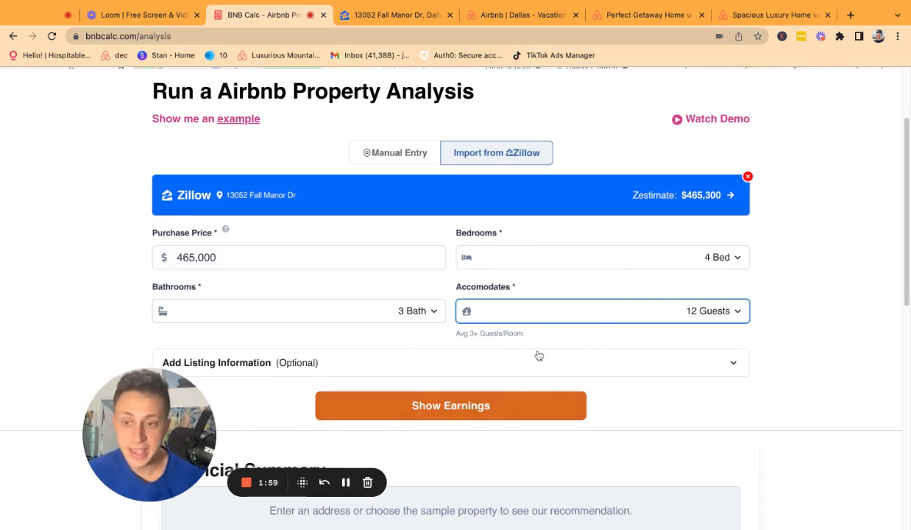
Show Earnings and review the $74,502 annual revenue at $434 nightly and 47% occupancy.
click(513, 404)
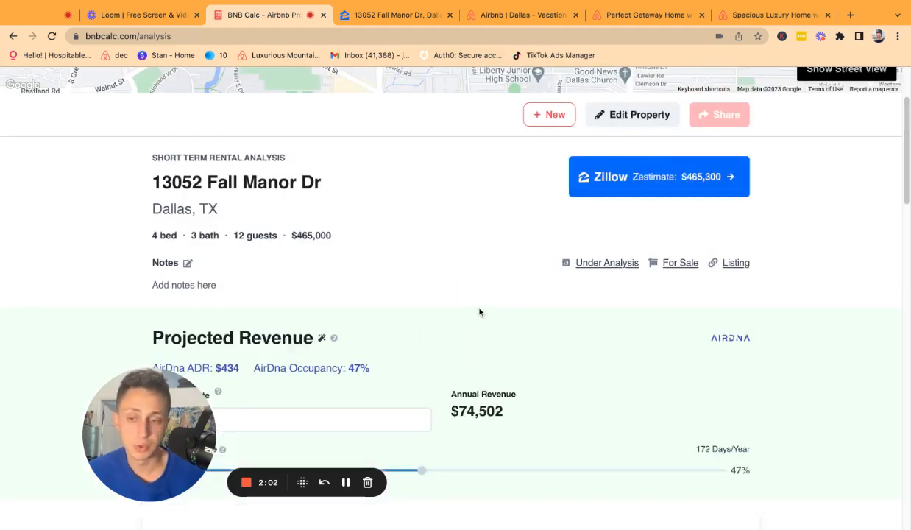
scroll(472, 340, down, 1)
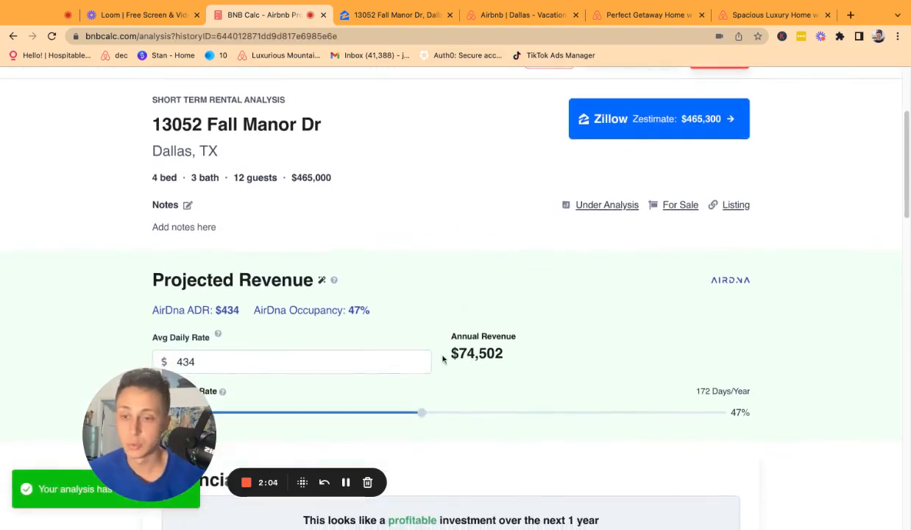
scroll(438, 346, down, 1)
scroll(471, 309, down, 1)
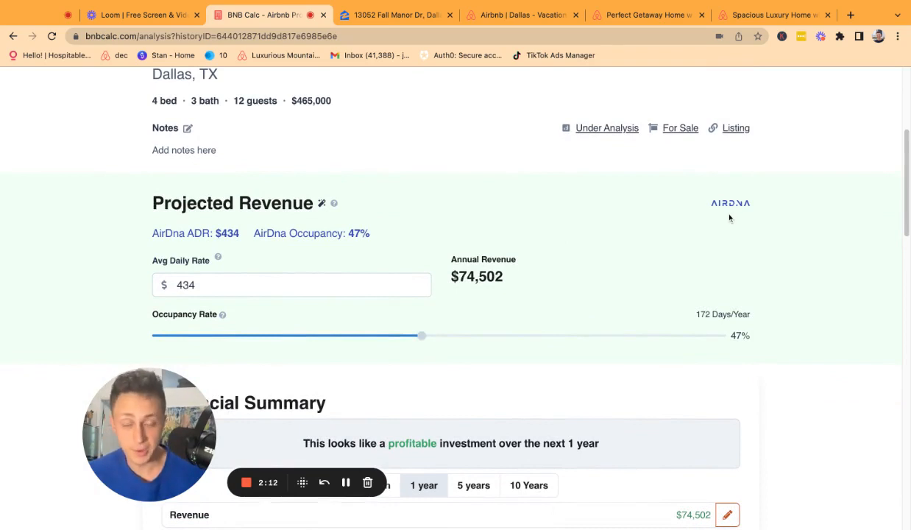
triple_click(499, 277)
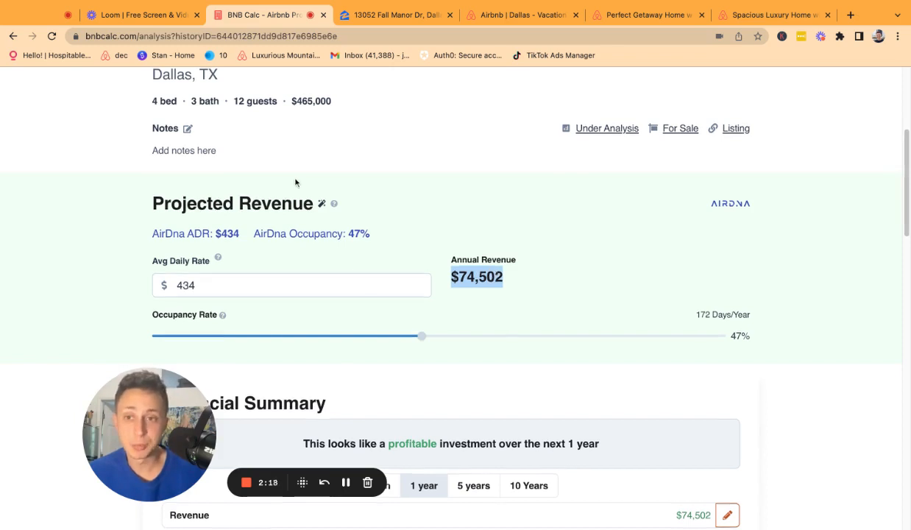
scroll(295, 178, up, 1)
drag(165, 120, 153, 120)
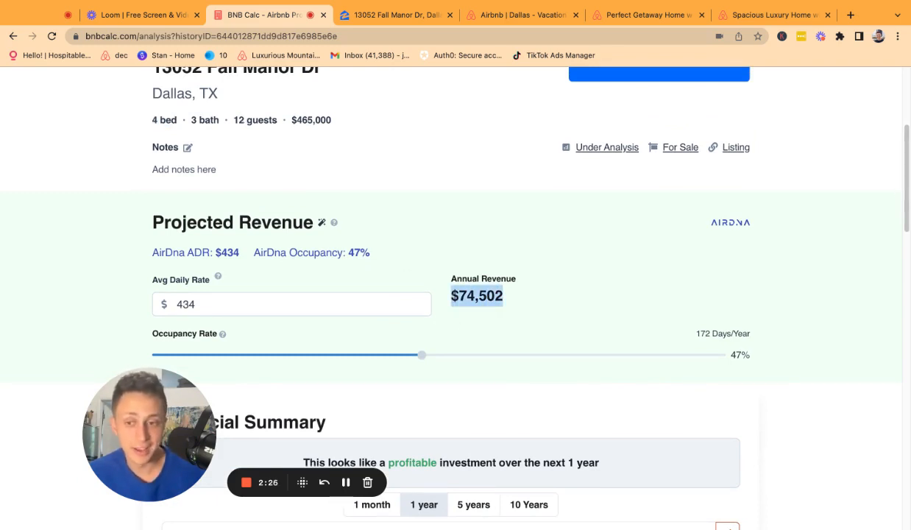
click(414, 19)
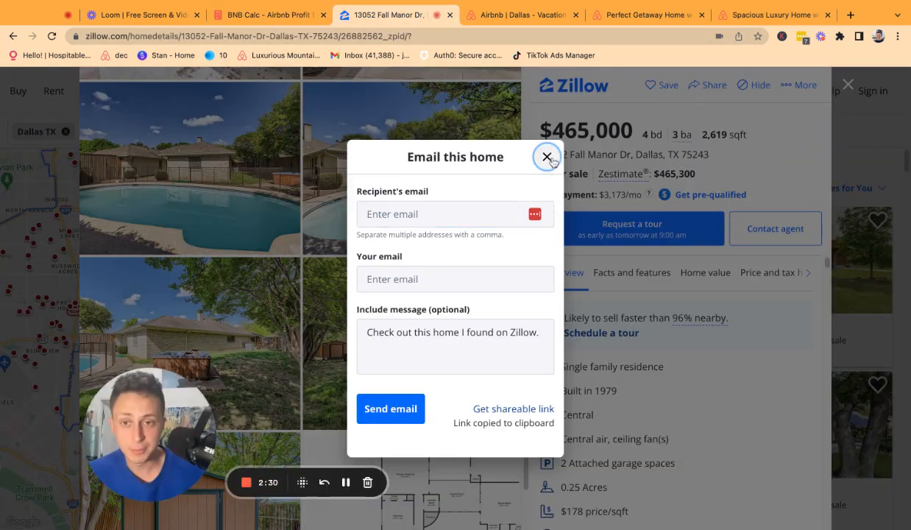
Scroll through the Zillow listing's kitchen, bedroom and bathroom photos, then return to BNB Calc.
click(547, 157)
scroll(243, 202, down, 3)
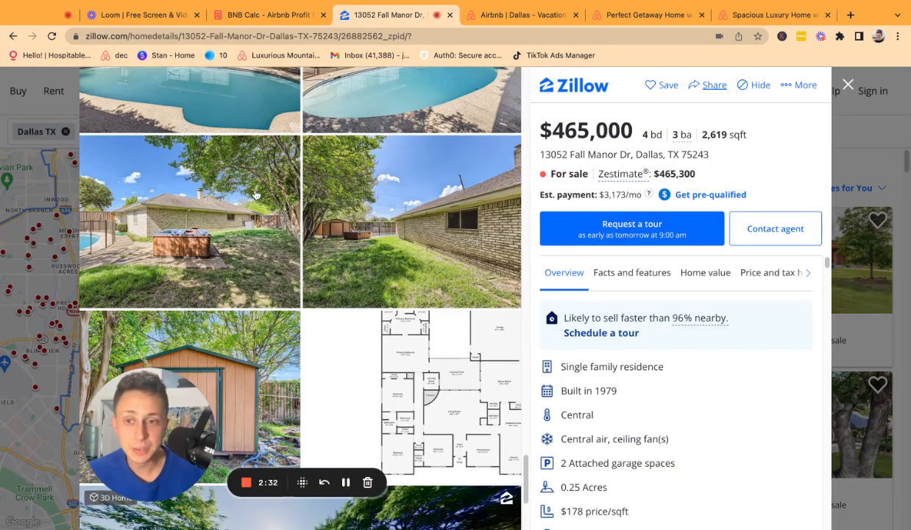
scroll(177, 263, down, 1)
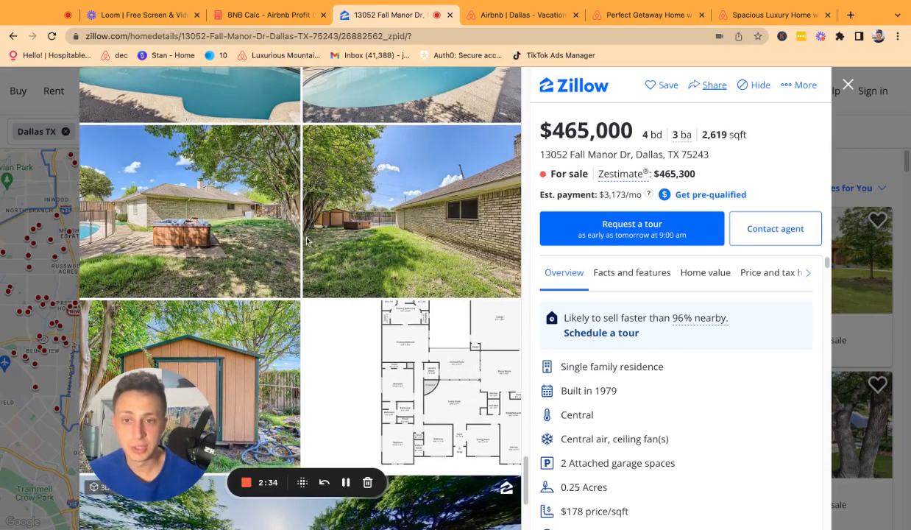
scroll(350, 285, down, 10)
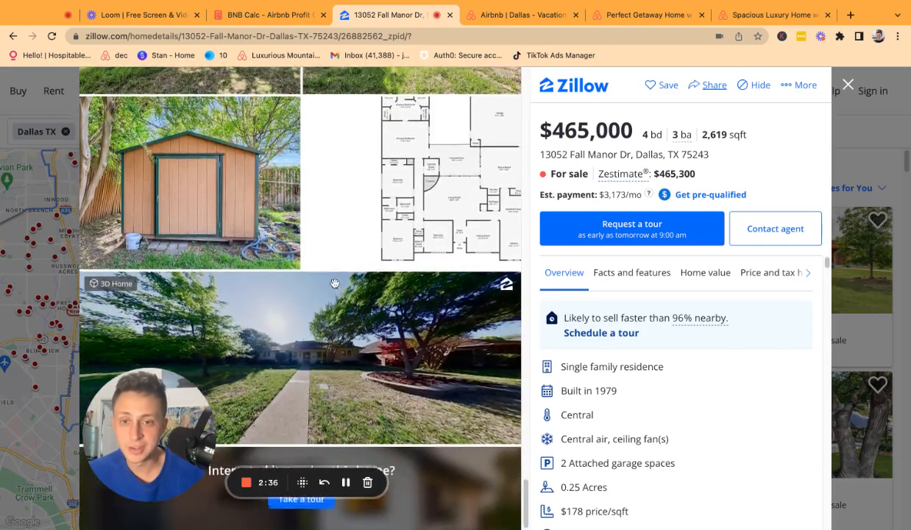
scroll(335, 284, down, 10)
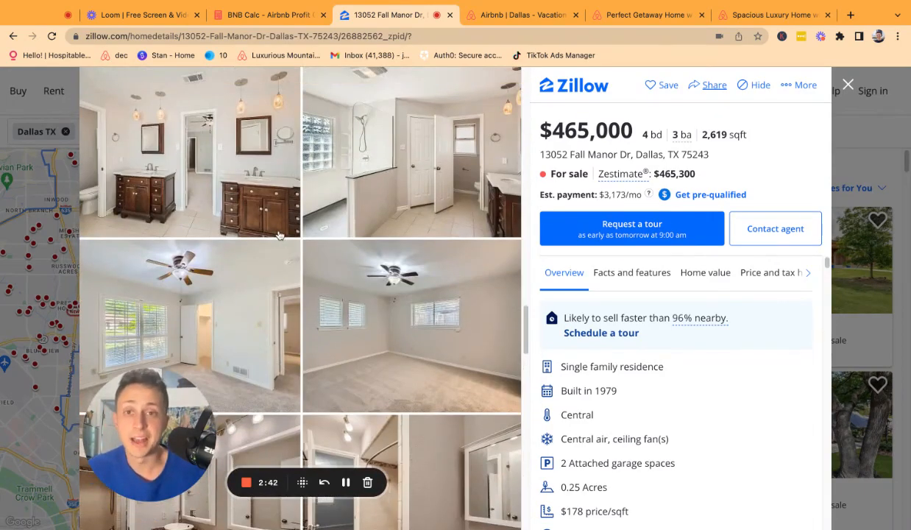
scroll(265, 265, down, 10)
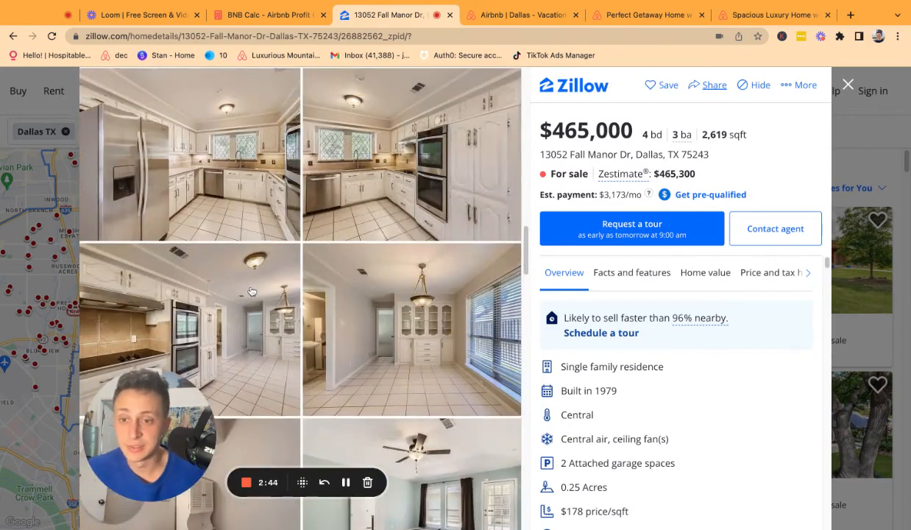
drag(158, 441, 132, 424)
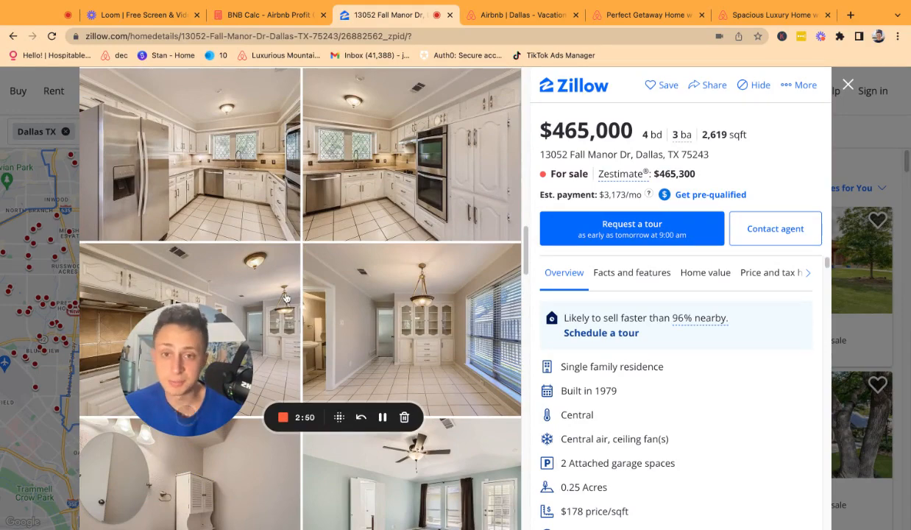
scroll(286, 297, down, 12)
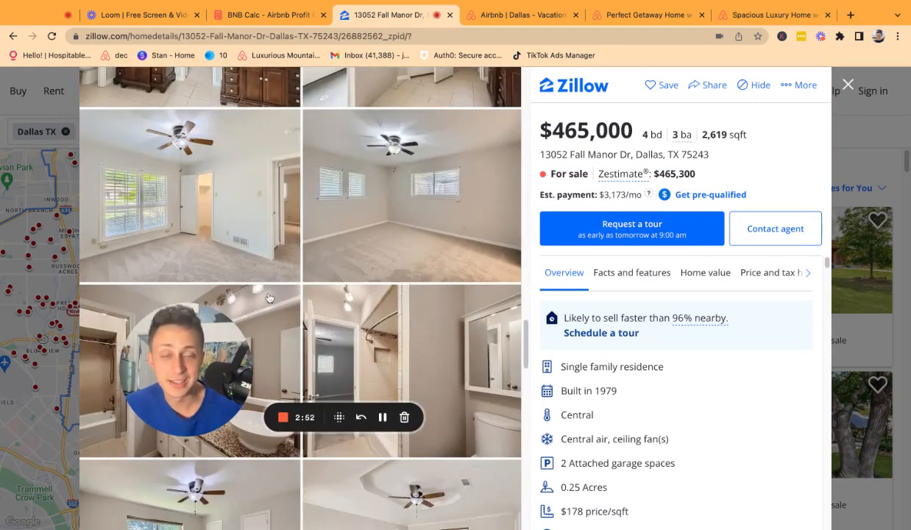
scroll(268, 298, down, 1)
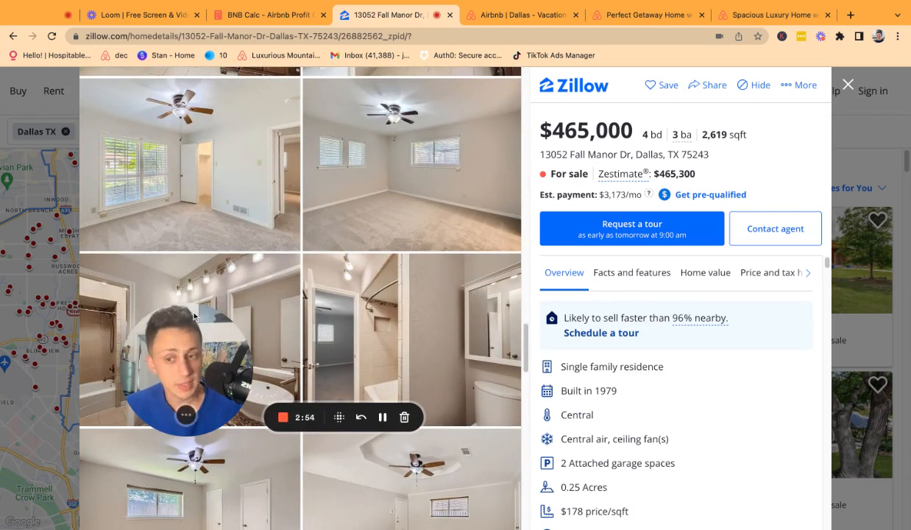
click(288, 15)
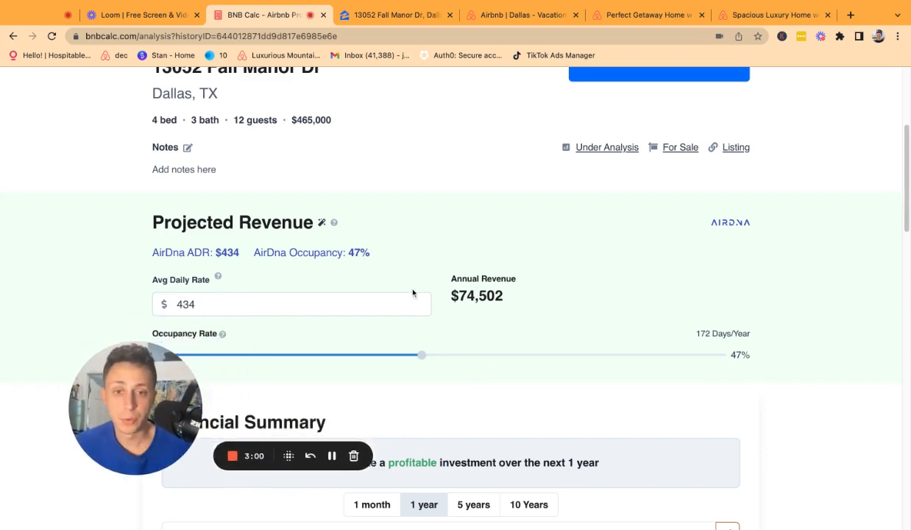
Drag occupancy from 47% to 56% (205 days/year), keeping the $434 daily rate.
drag(422, 359, 496, 358)
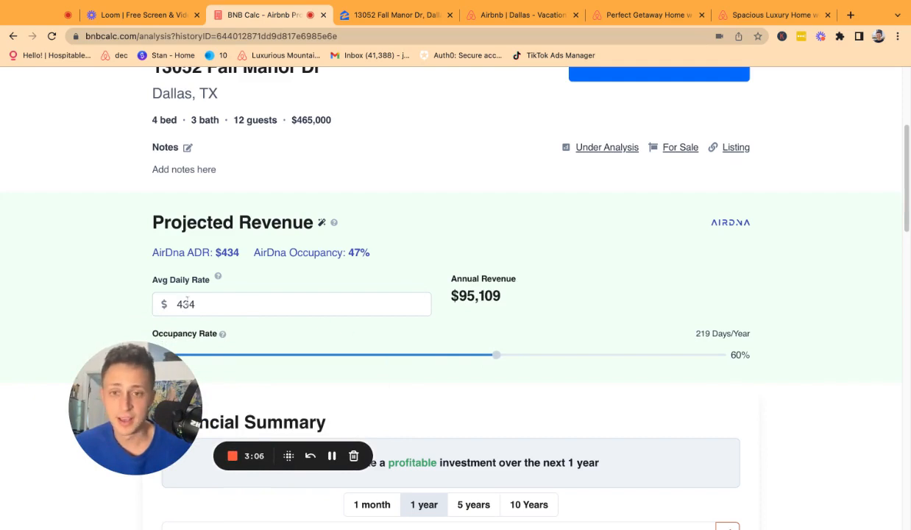
scroll(186, 304, down, 1)
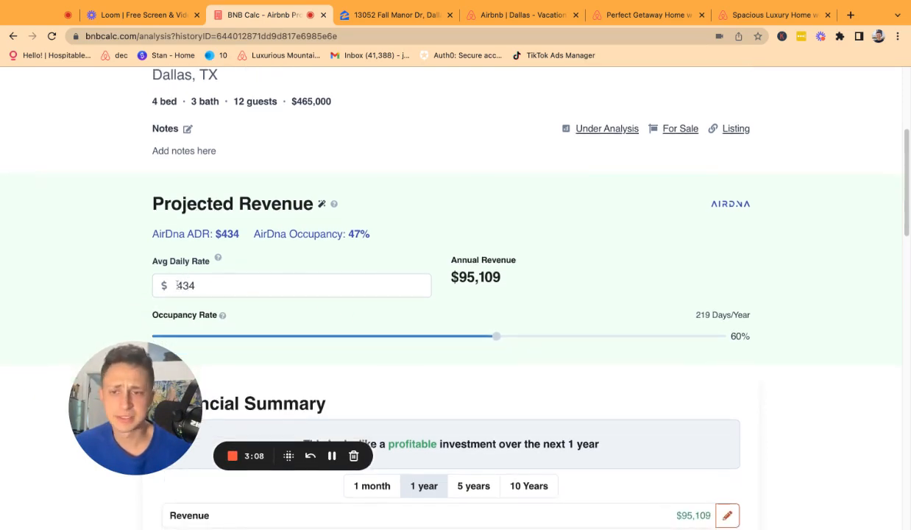
click(178, 286)
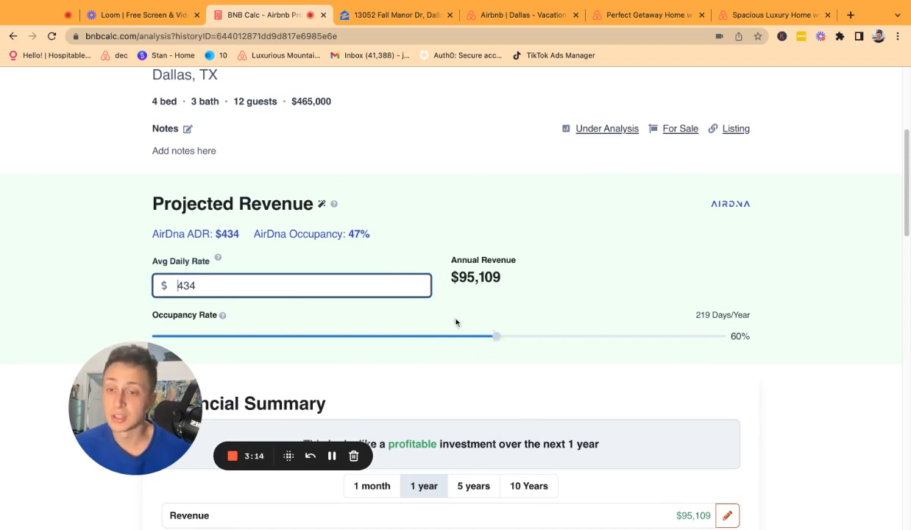
click(718, 206)
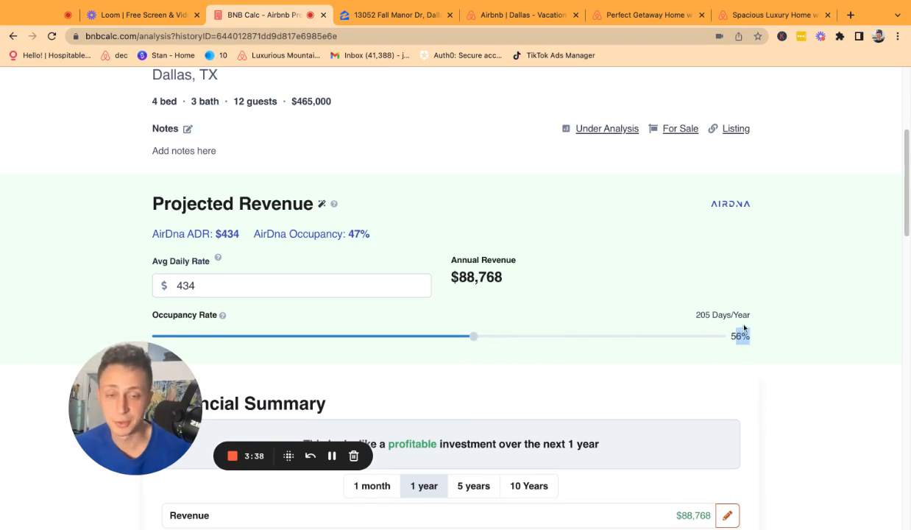
scroll(740, 328, down, 5)
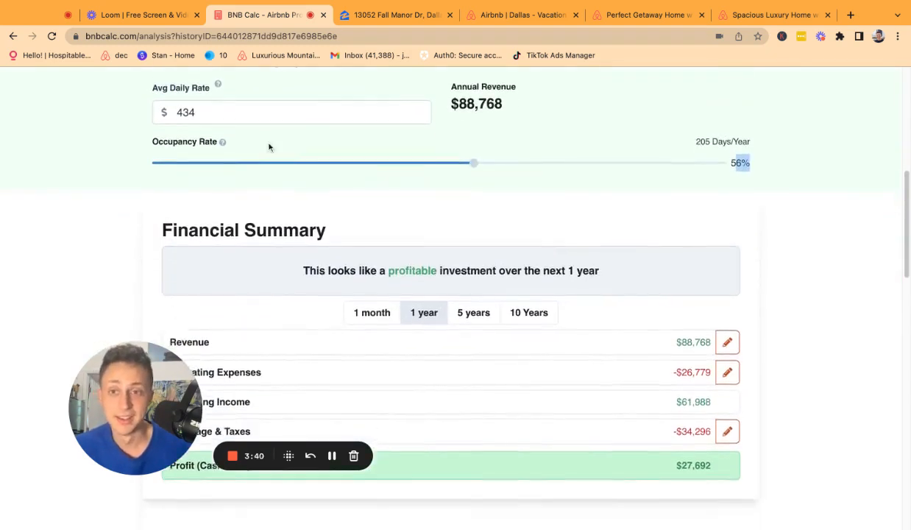
Change the average daily rate from 434 to 400.
scroll(265, 139, up, 1)
click(243, 144)
scroll(203, 143, up, 1)
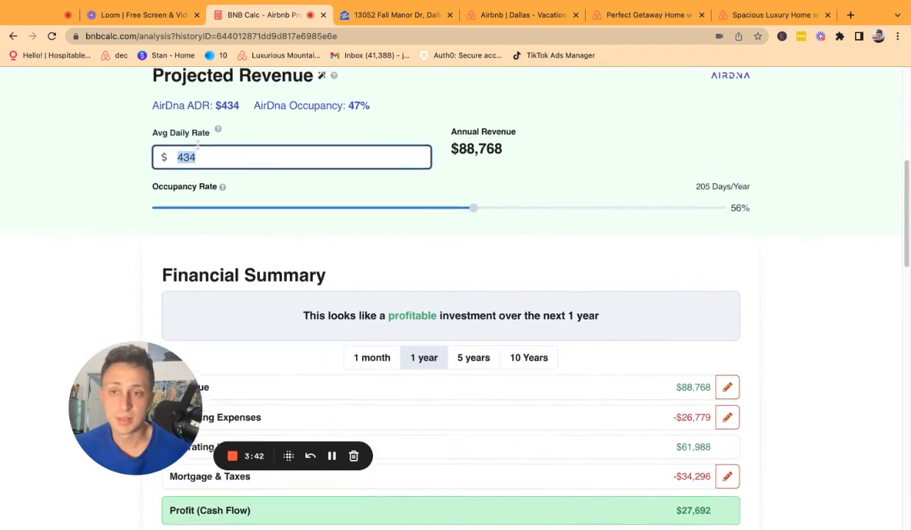
text(400)
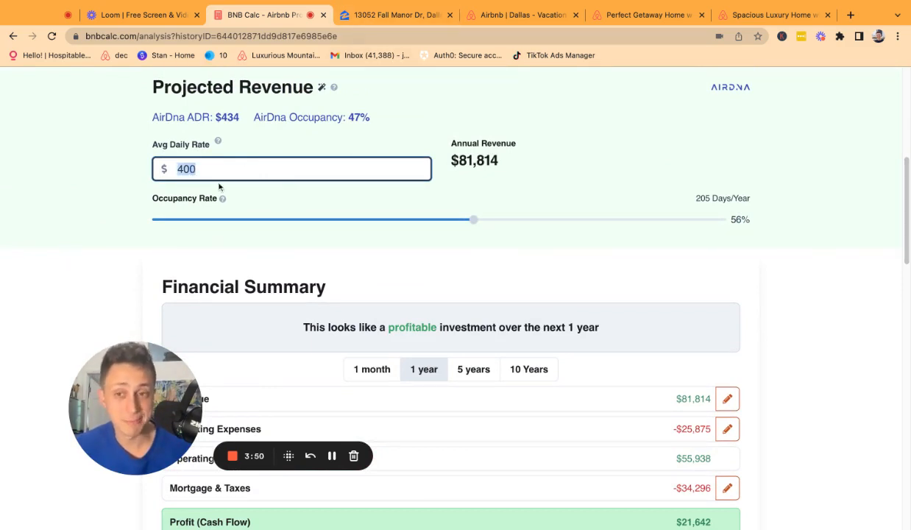
scroll(298, 275, down, 1)
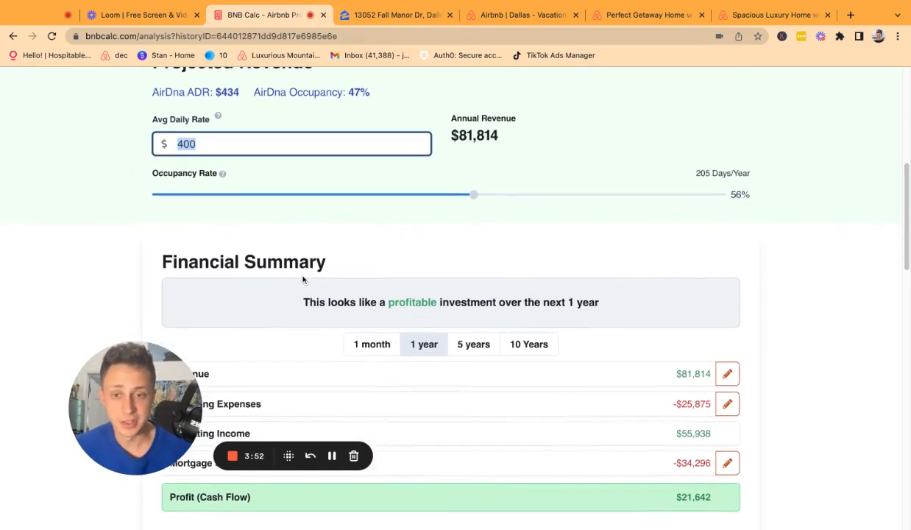
drag(146, 382, 135, 386)
scroll(532, 187, up, 1)
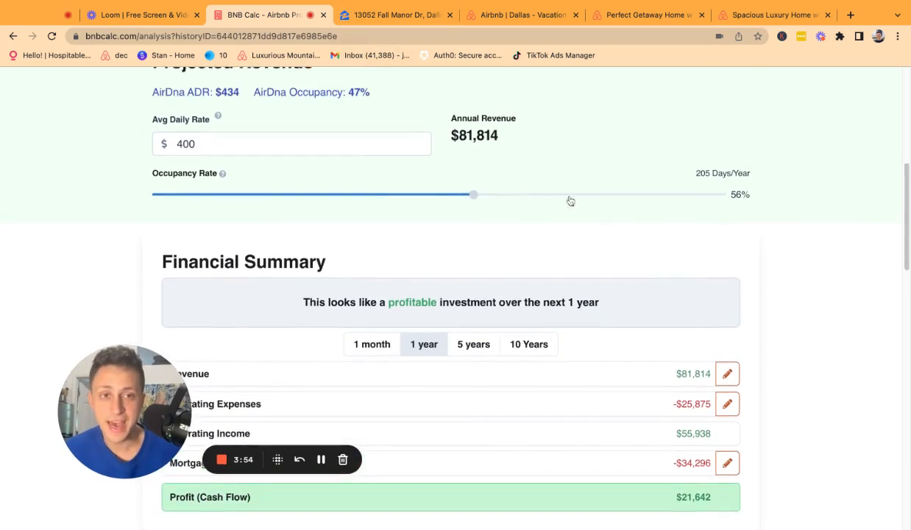
Highlight the 56% occupancy and 205 days/year figures.
double_click(737, 194)
drag(696, 171, 751, 174)
double_click(736, 195)
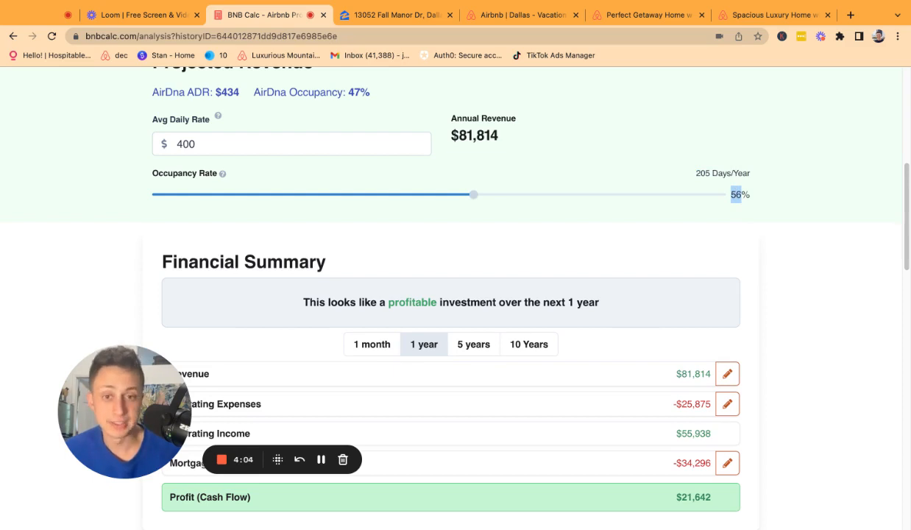
triple_click(696, 175)
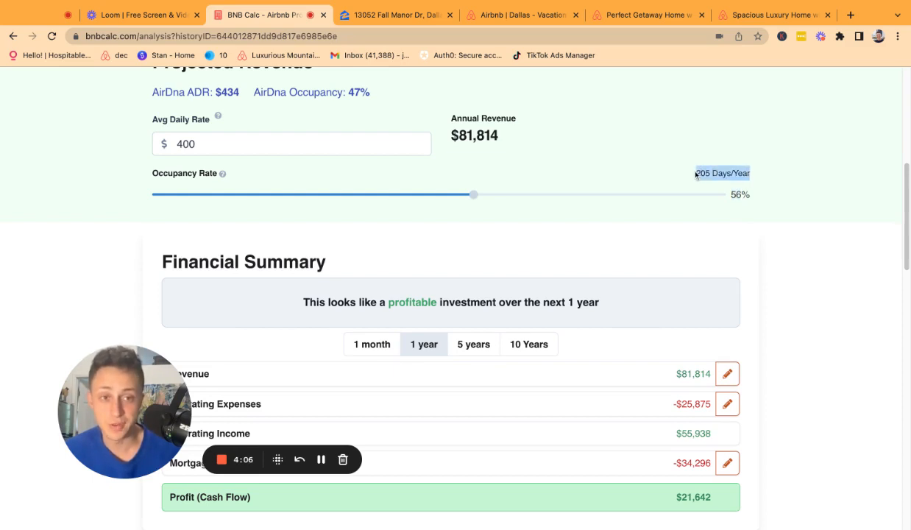
scroll(703, 209, up, 1)
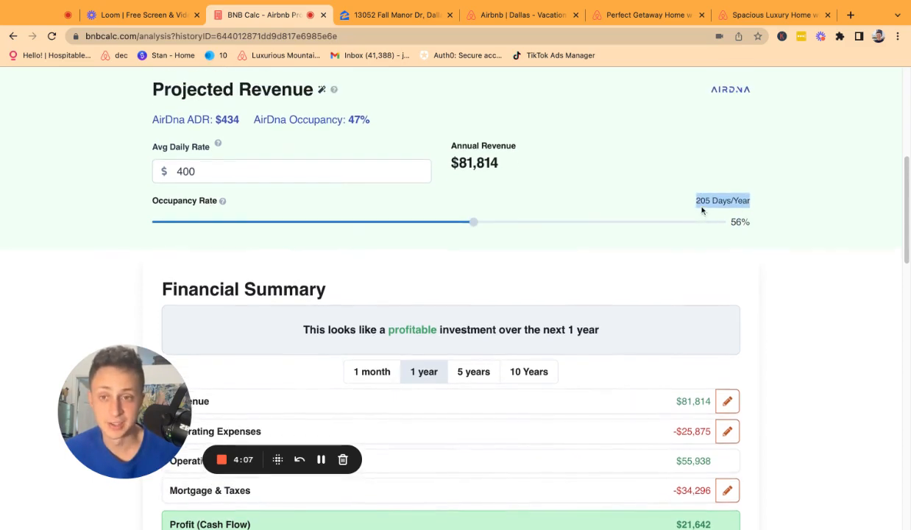
Highlight the 400 daily rate and $81,814 revenue, then review Financial Summary and Return Metrics.
double_click(181, 164)
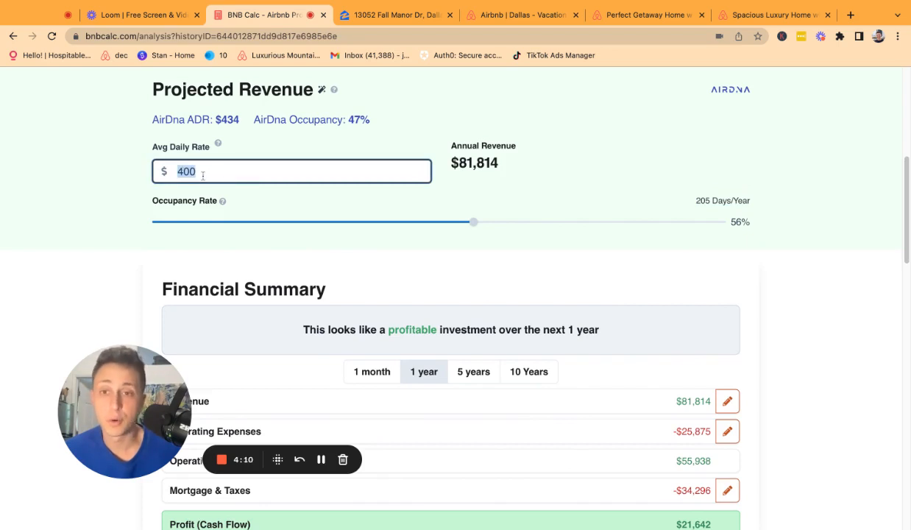
drag(439, 155, 505, 168)
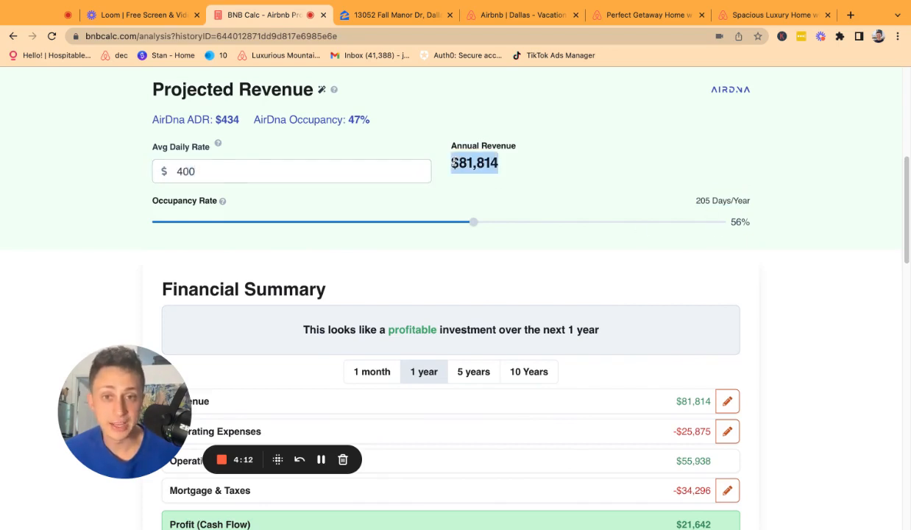
triple_click(691, 205)
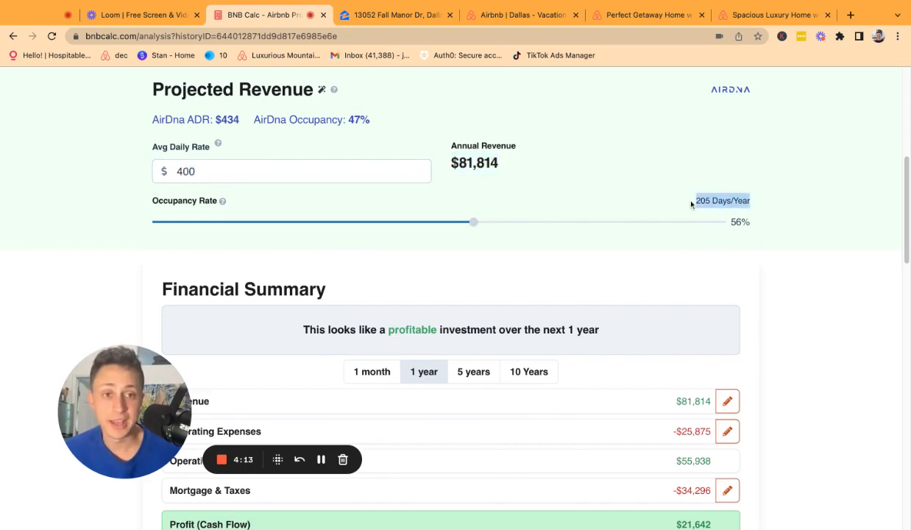
double_click(166, 174)
double_click(459, 163)
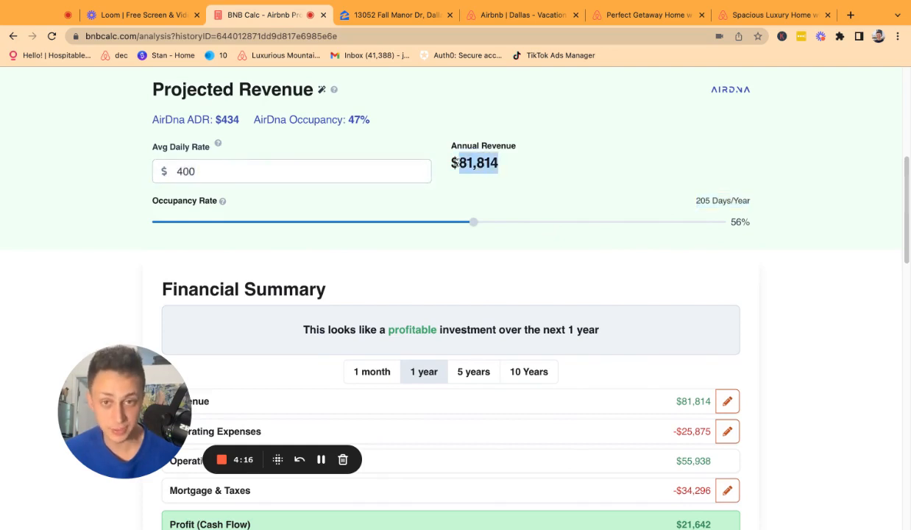
double_click(263, 179)
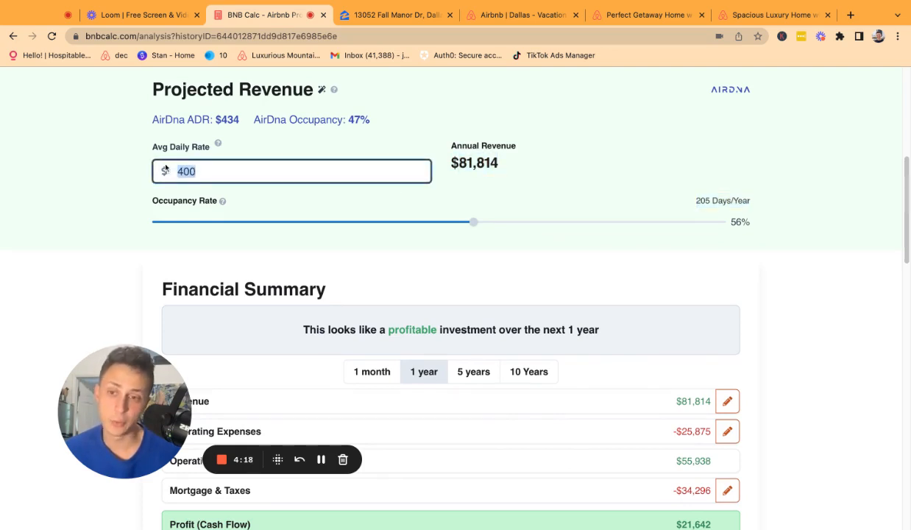
scroll(194, 190, up, 1)
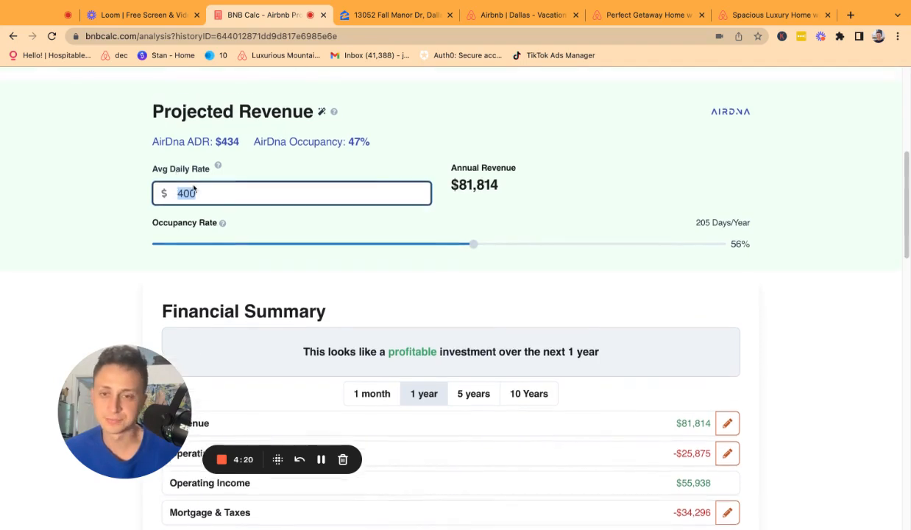
scroll(372, 388, down, 1)
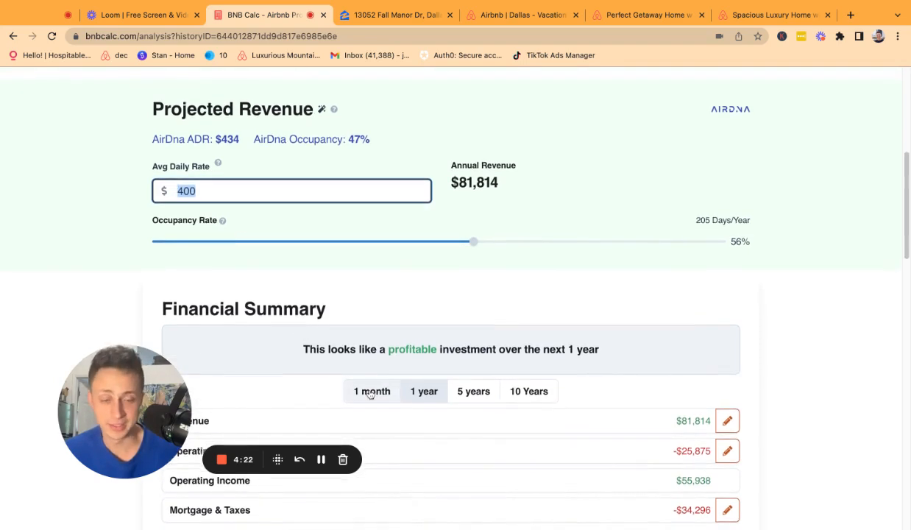
scroll(370, 389, down, 5)
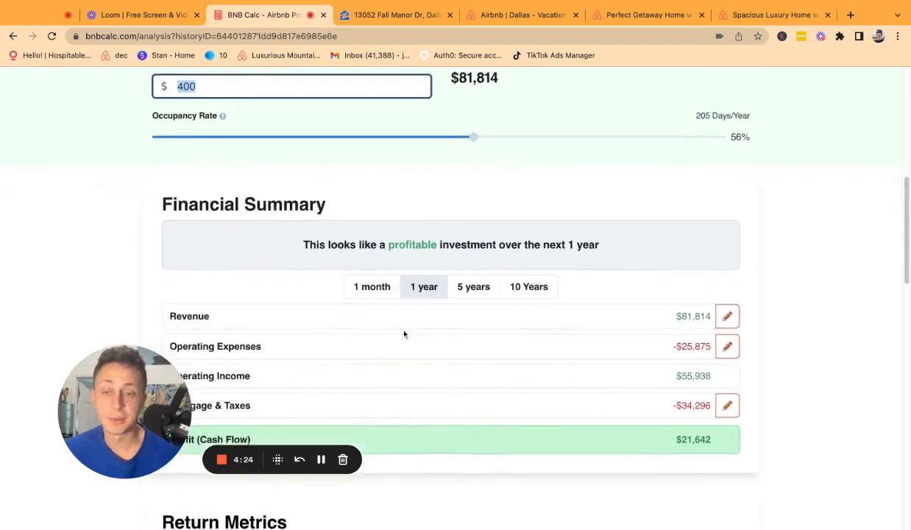
scroll(551, 305, down, 1)
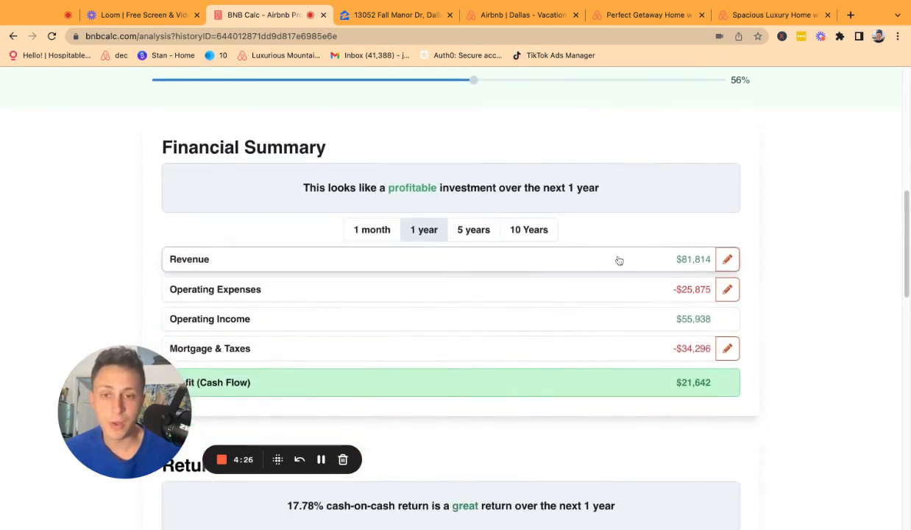
click(600, 292)
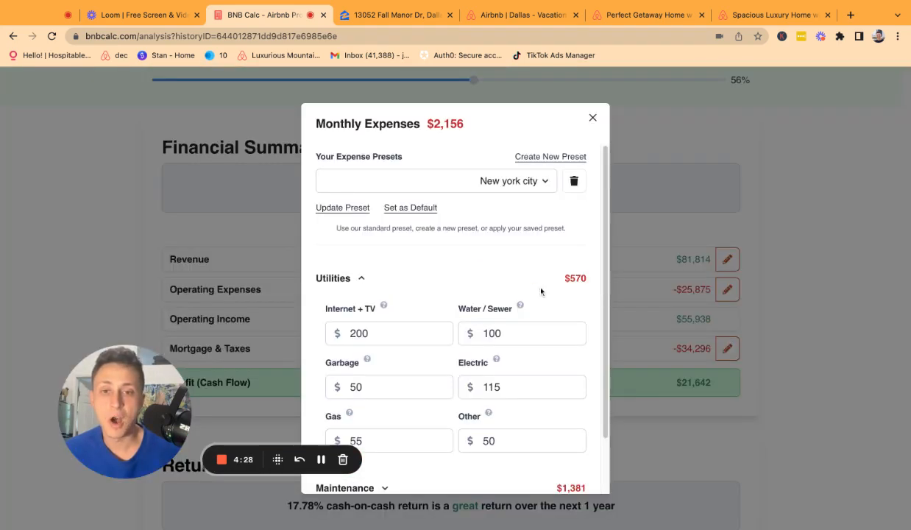
scroll(541, 287, down, 2)
scroll(480, 269, up, 2)
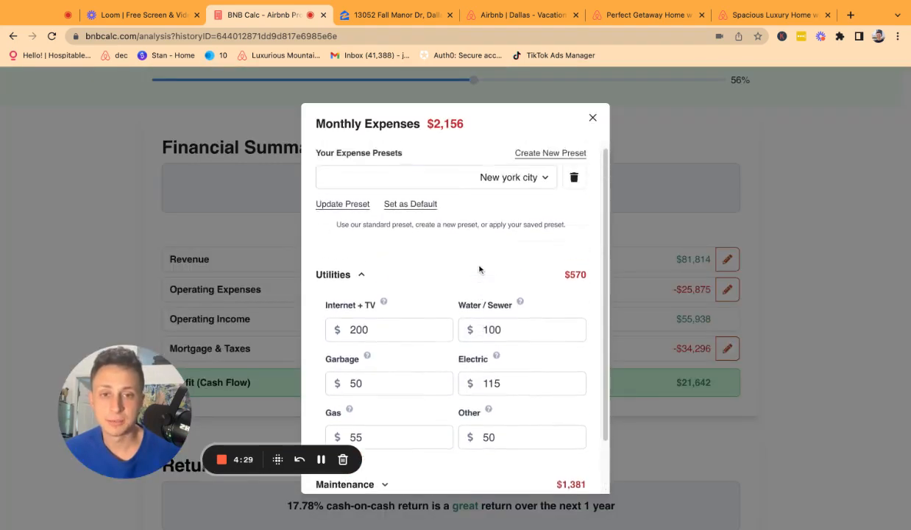
click(544, 185)
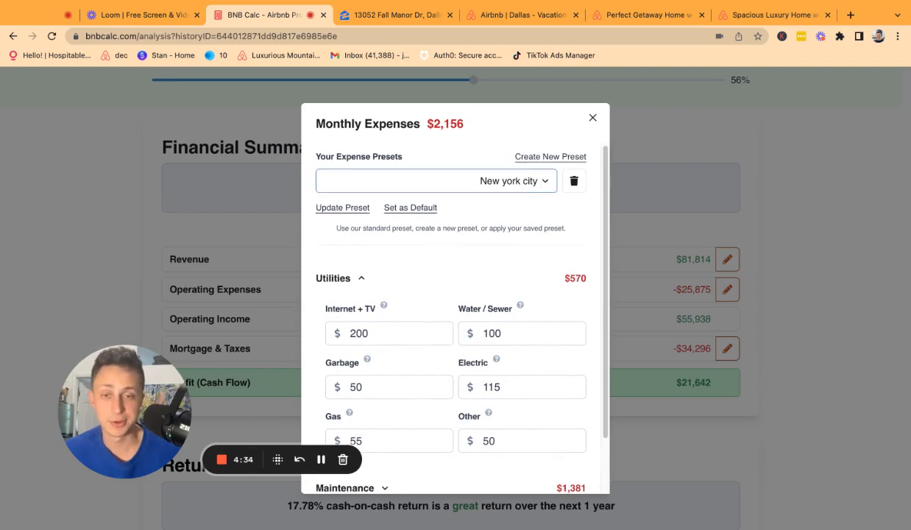
click(495, 177)
scroll(449, 339, down, 1)
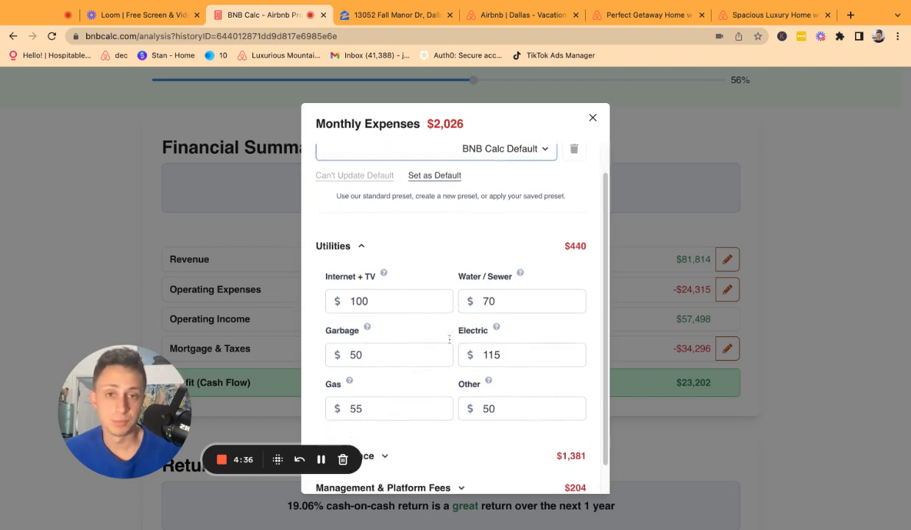
scroll(450, 339, up, 1)
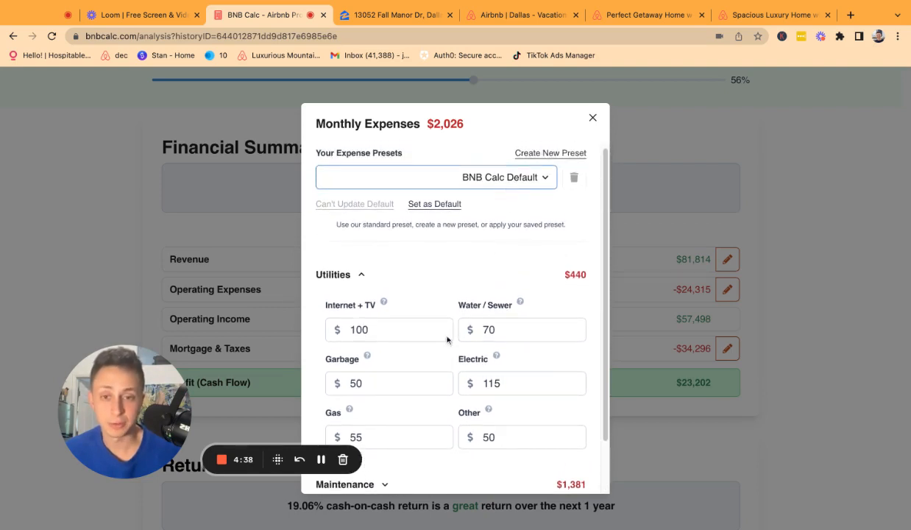
scroll(379, 349, down, 1)
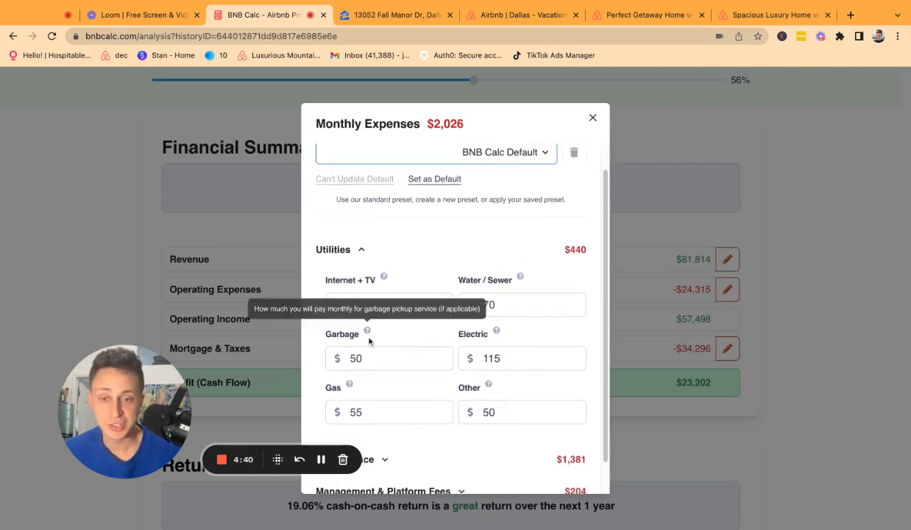
double_click(369, 311)
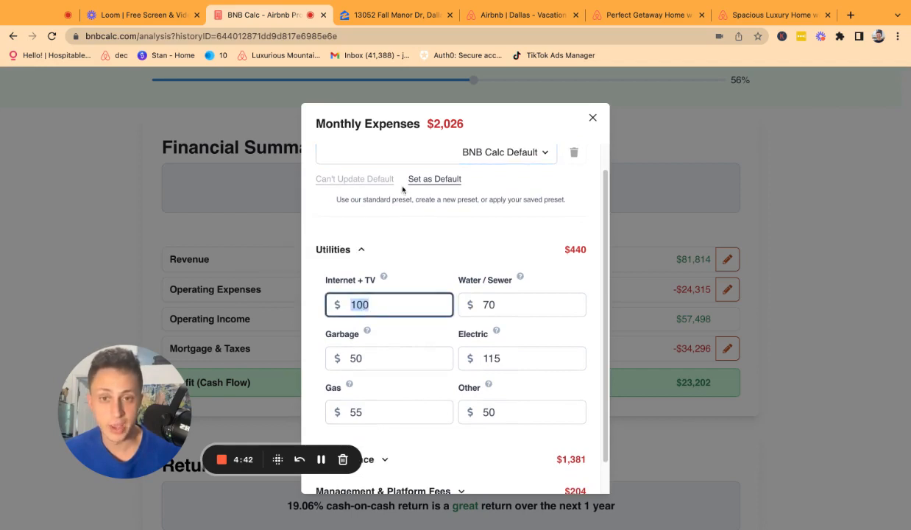
scroll(413, 217, up, 1)
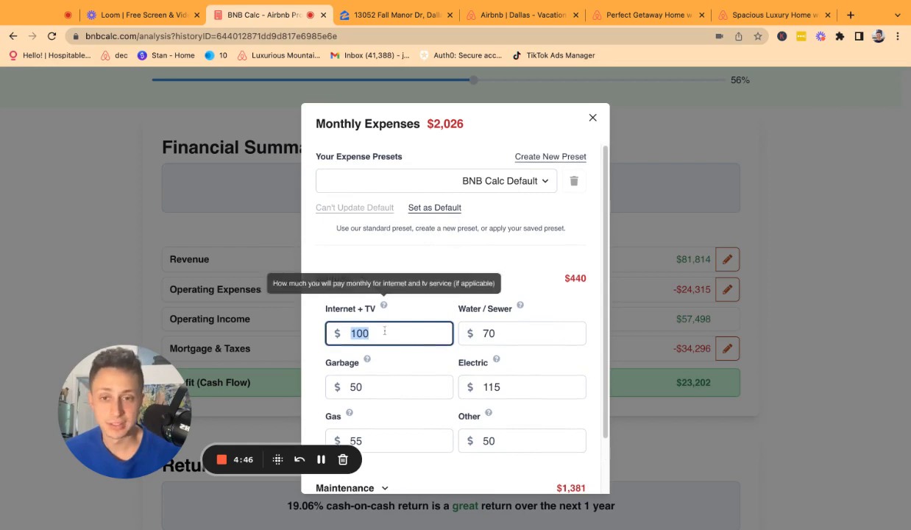
scroll(386, 284, down, 1)
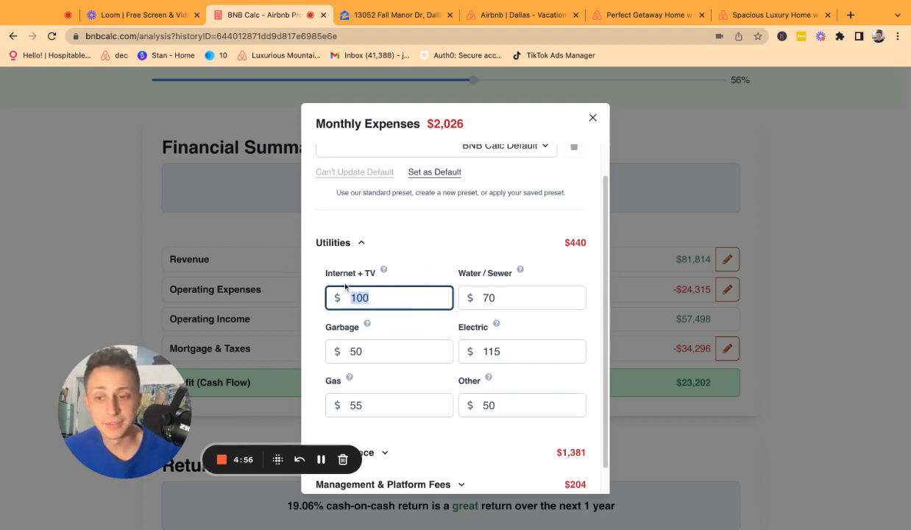
Enter $70 for Internet and $150 for Water / Sewer utilities.
text(70)
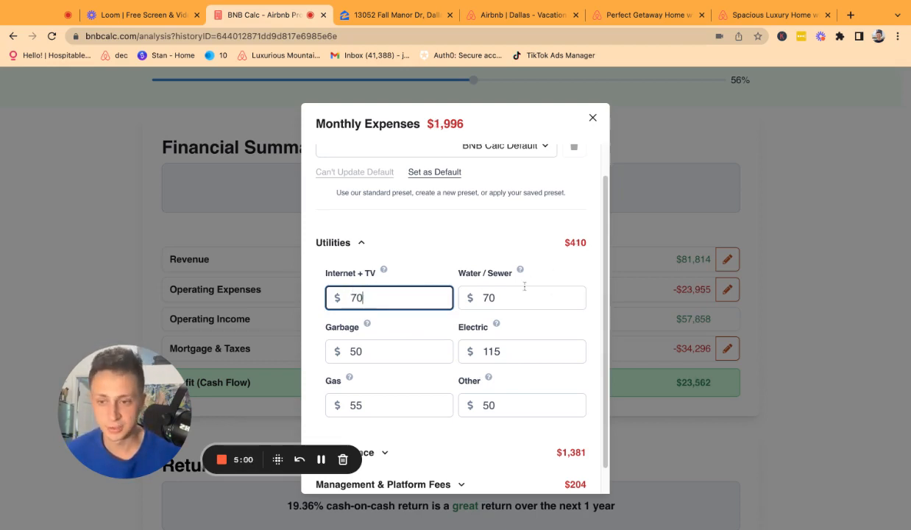
click(466, 297)
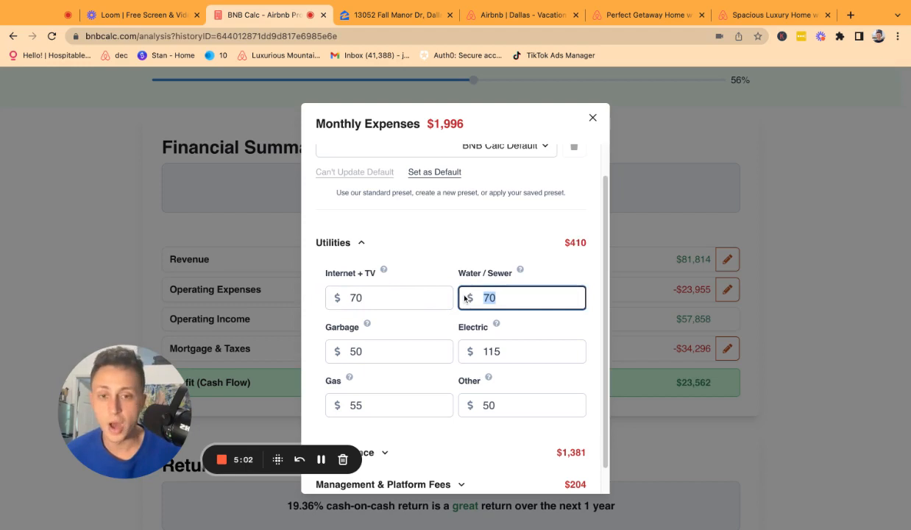
text(100)
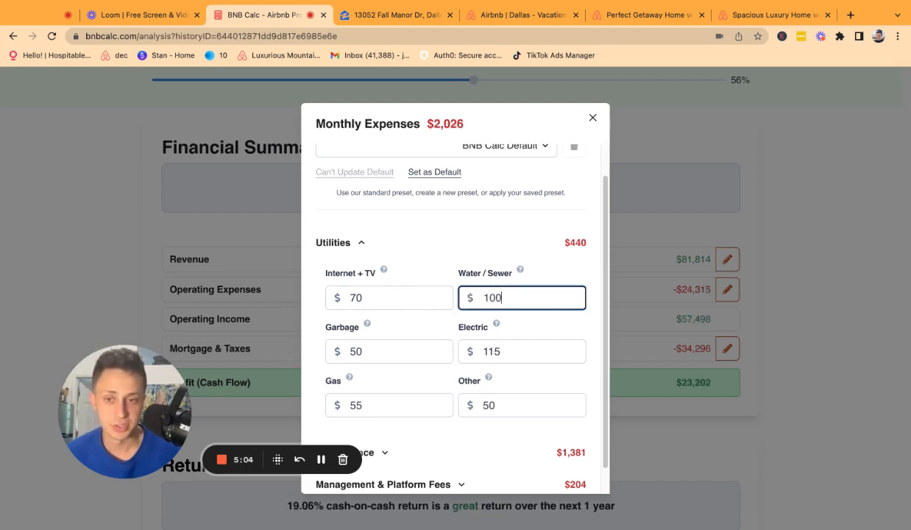
key(BackSpace)
key(BackSpace)
text(50)
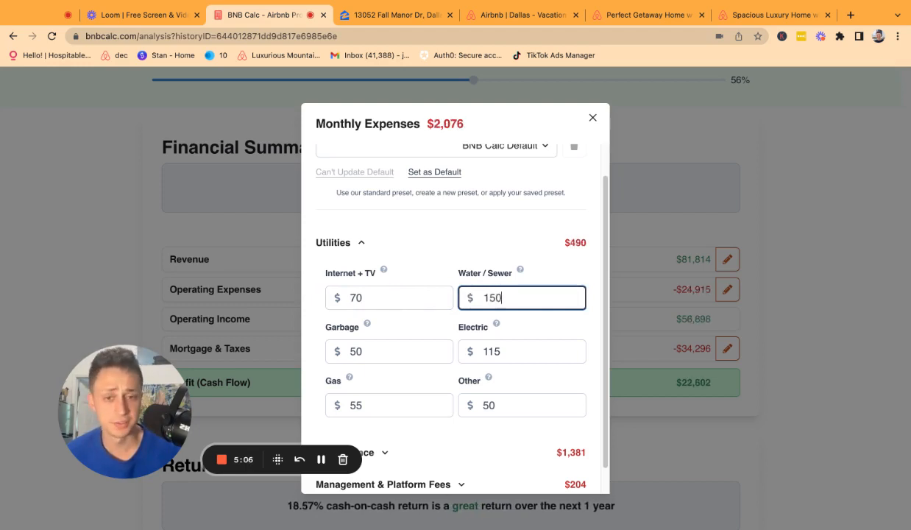
key(Tab)
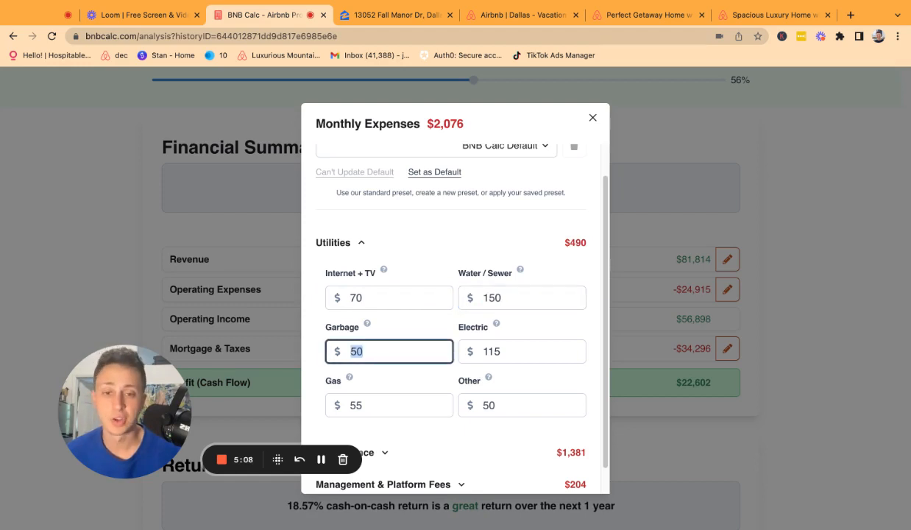
Clear the Garbage cost, set Electric to $250, and clear Gas.
key(BackSpace)
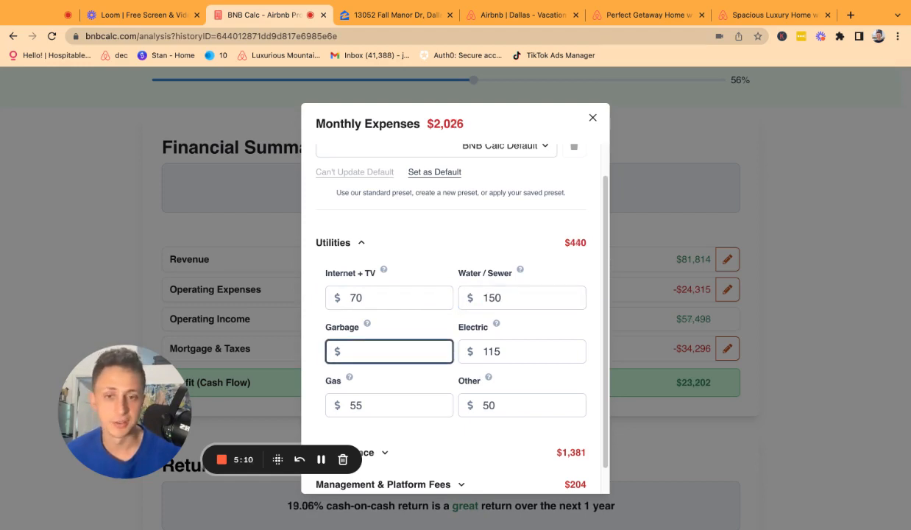
key(Tab)
text(2)
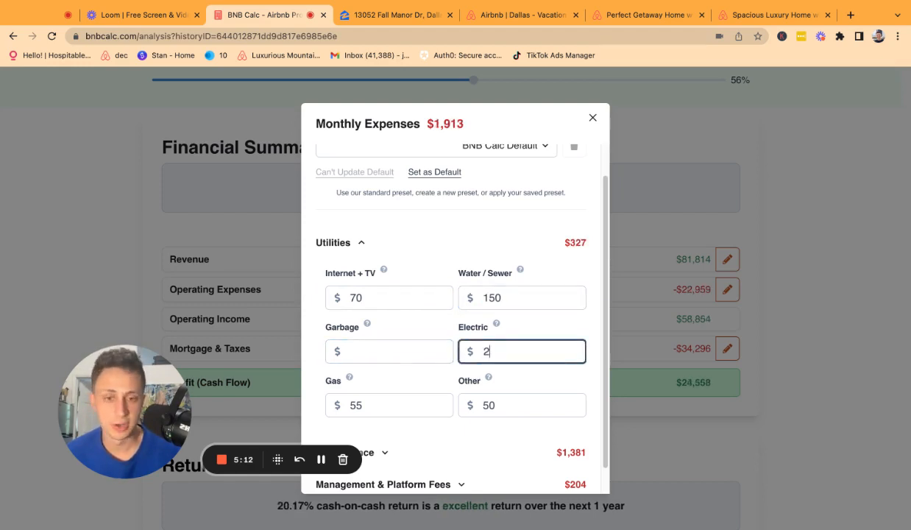
text(5)
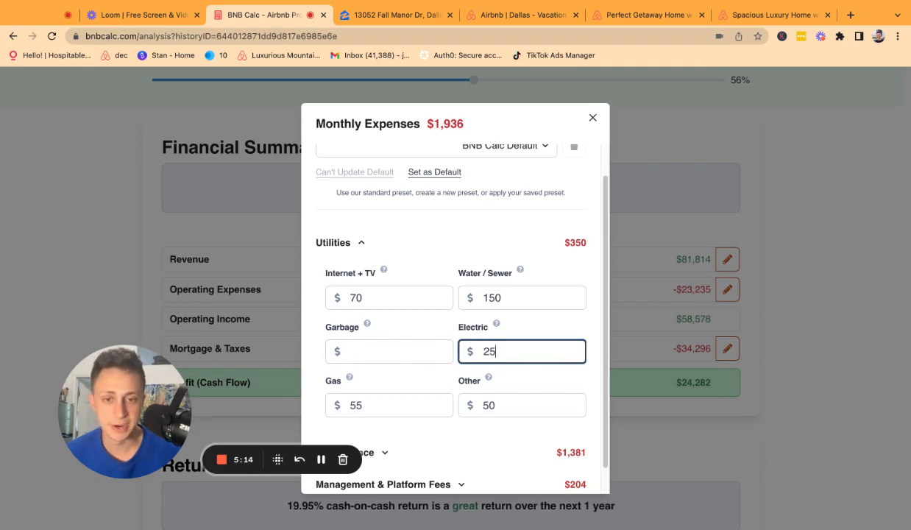
text(0)
key(Tab)
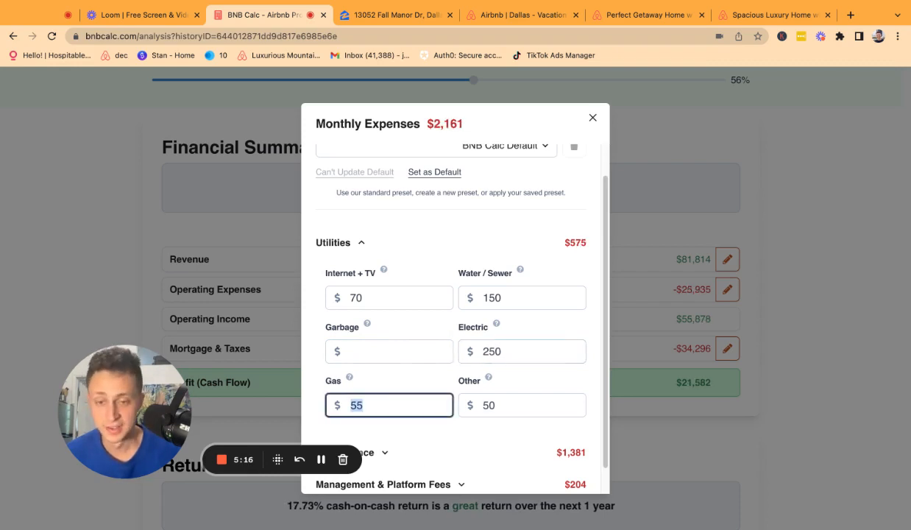
key(BackSpace)
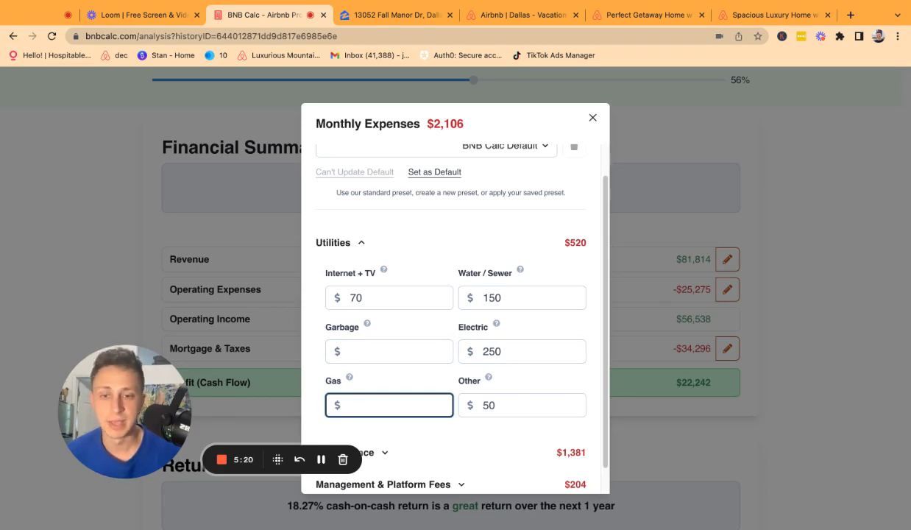
key(Tab)
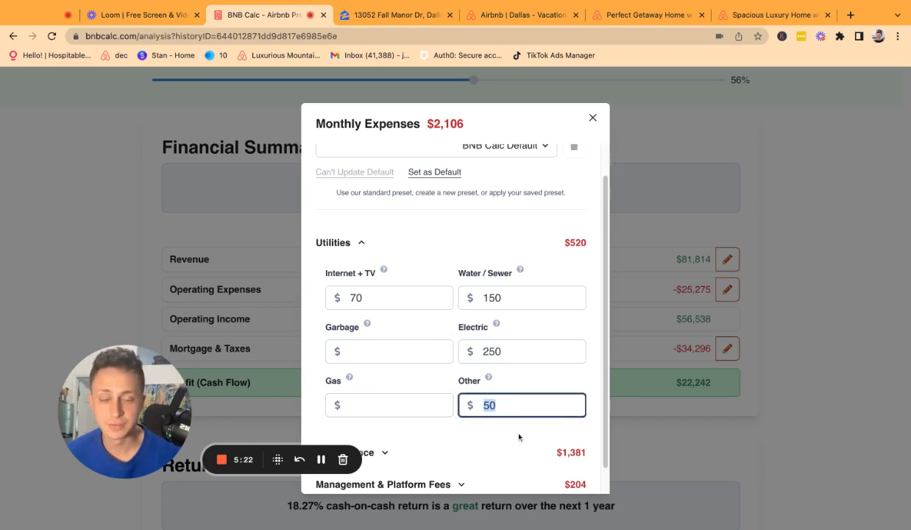
scroll(465, 402, down, 1)
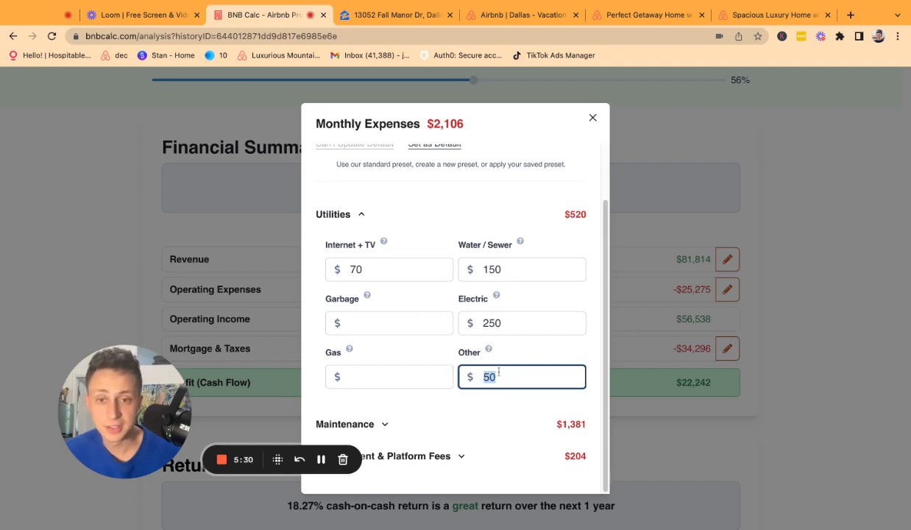
Clear the Other utilities cost and set Gas to $50, totalling $520 monthly.
click(368, 423)
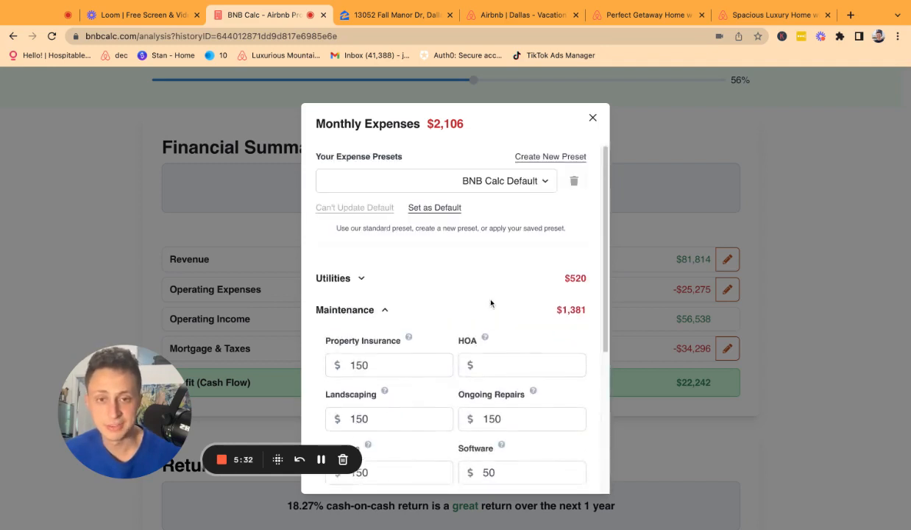
scroll(478, 363, down, 4)
scroll(433, 290, up, 2)
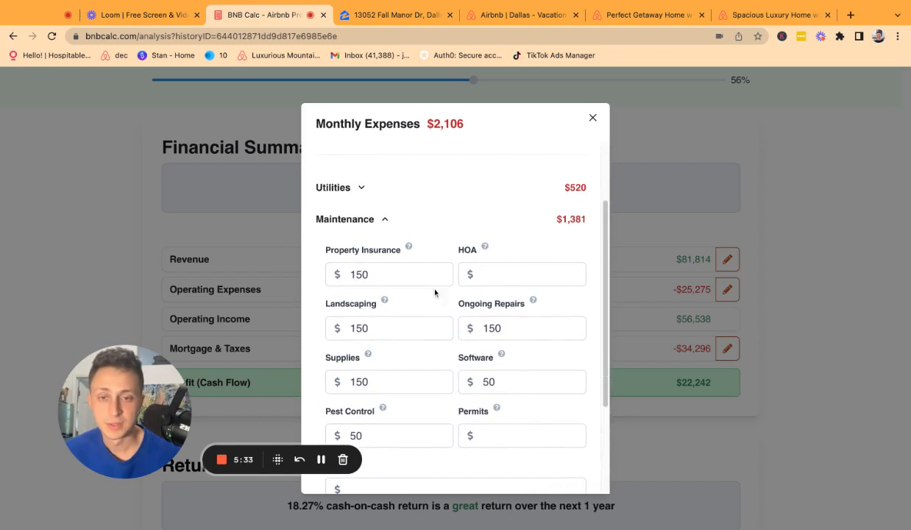
click(345, 190)
click(490, 440)
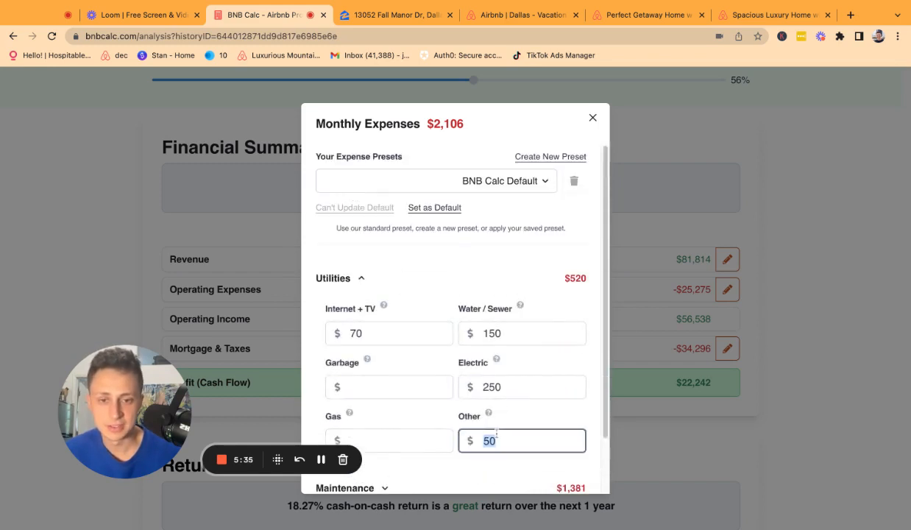
key(BackSpace)
click(436, 434)
text(50)
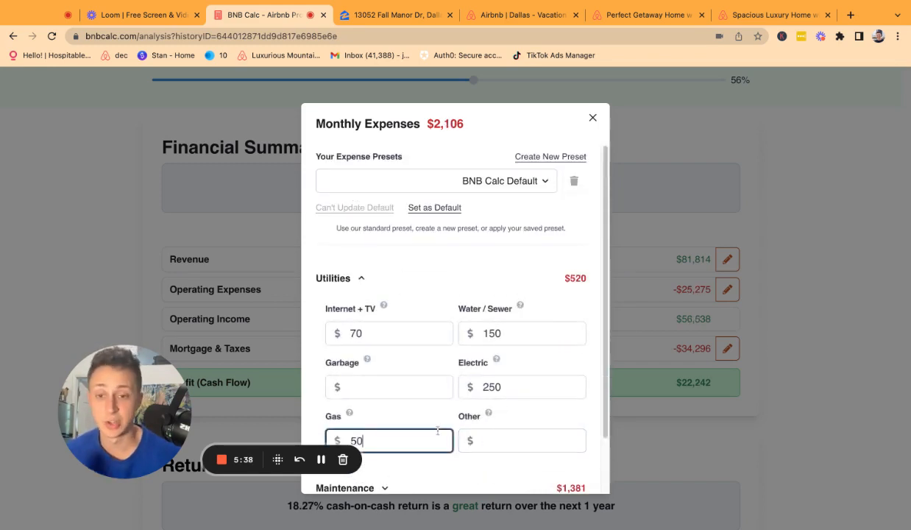
scroll(442, 432, down, 2)
click(385, 425)
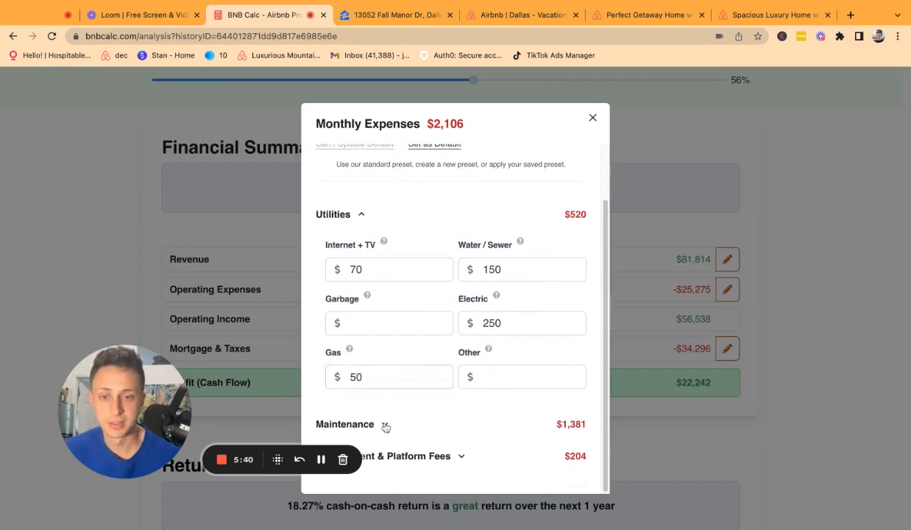
Expand the Maintenance breakdown and select the Property Insurance cost.
click(385, 426)
scroll(479, 332, down, 3)
click(417, 279)
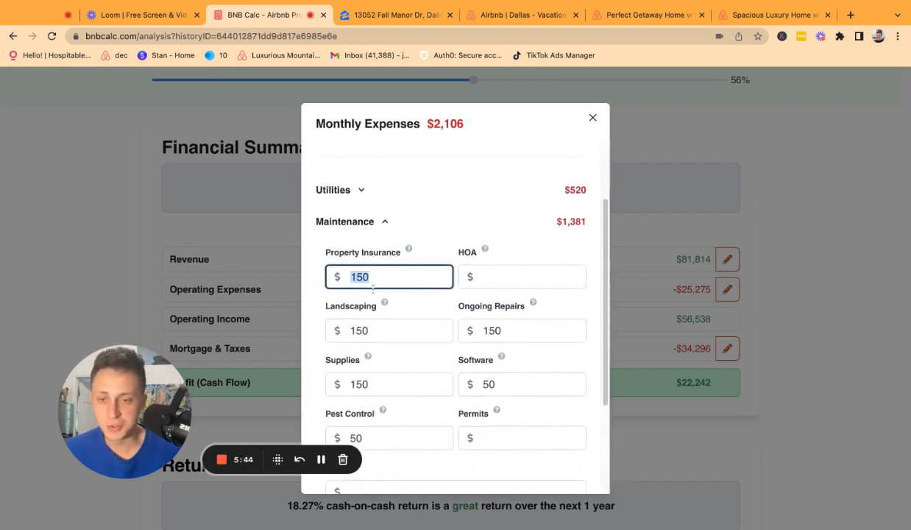
click(397, 15)
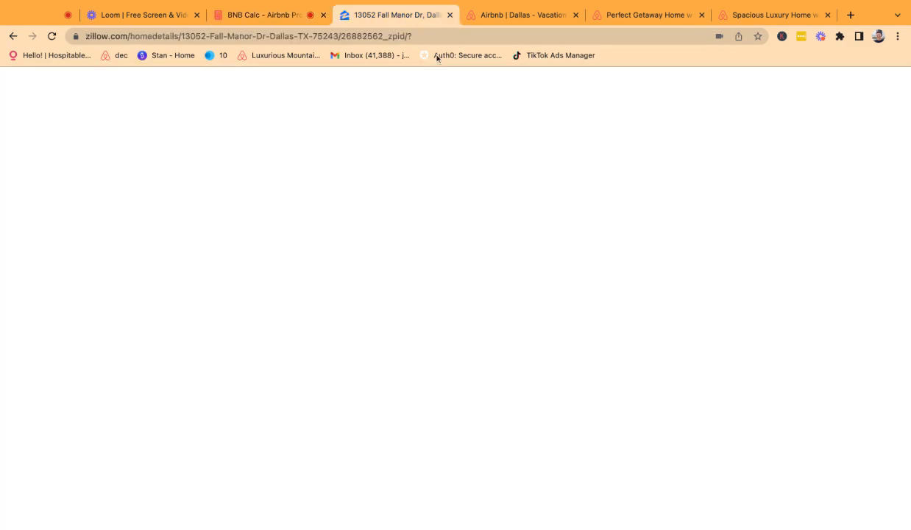
Check Zillow's $3,173 monthly cost estimate showing HOA fees as N/A, then return to BNB Calc.
scroll(623, 355, down, 5)
scroll(622, 354, down, 15)
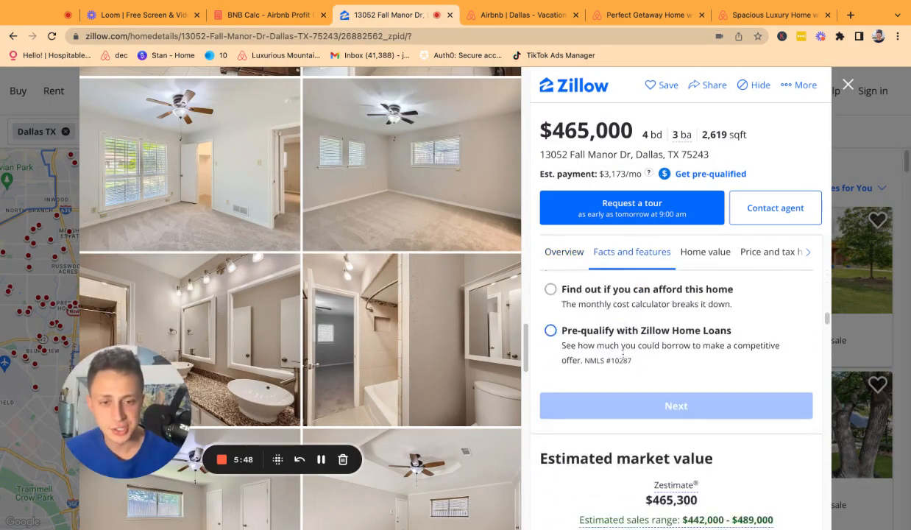
scroll(606, 432, down, 8)
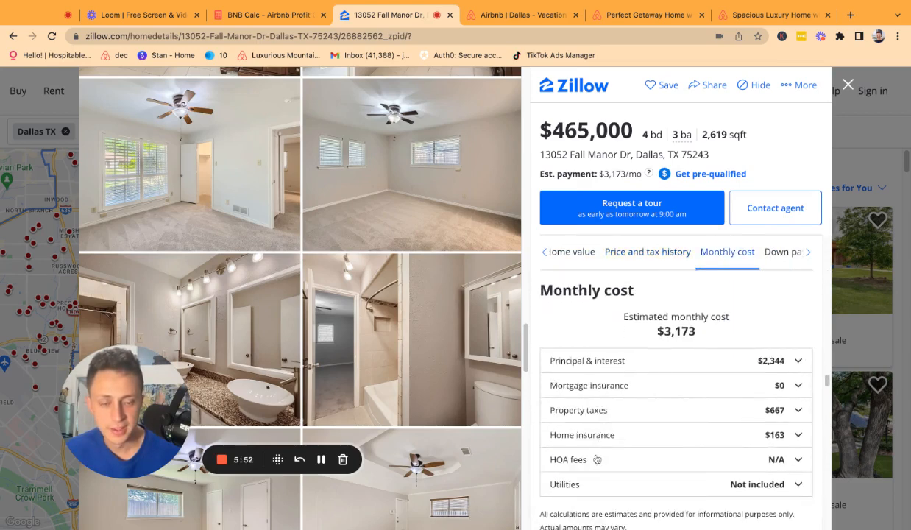
click(298, 28)
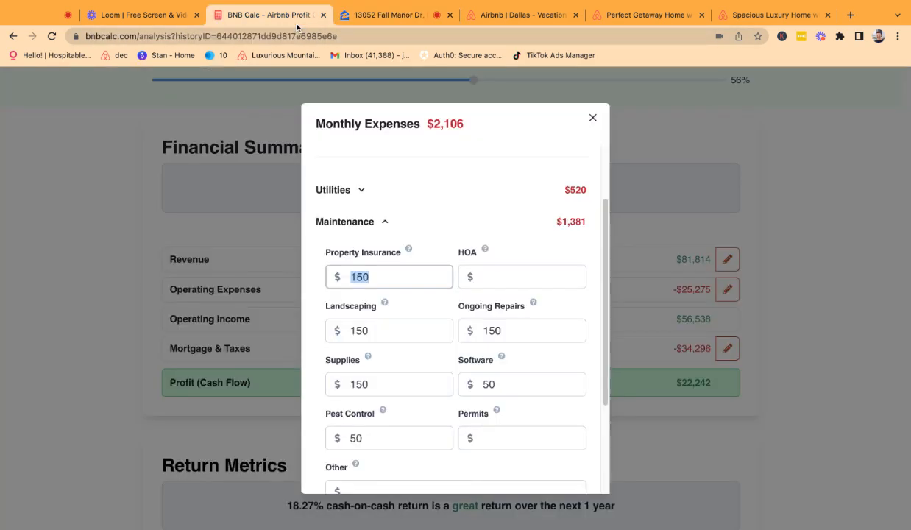
Review the HOA, Landscaping, Ongoing Repairs and Supplies amounts in Monthly Expenses.
click(493, 269)
click(386, 336)
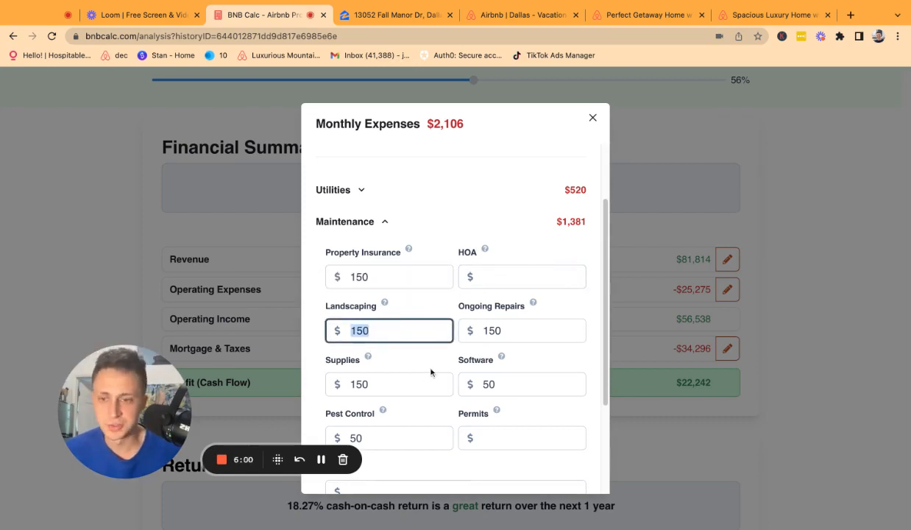
scroll(520, 321, down, 1)
click(513, 332)
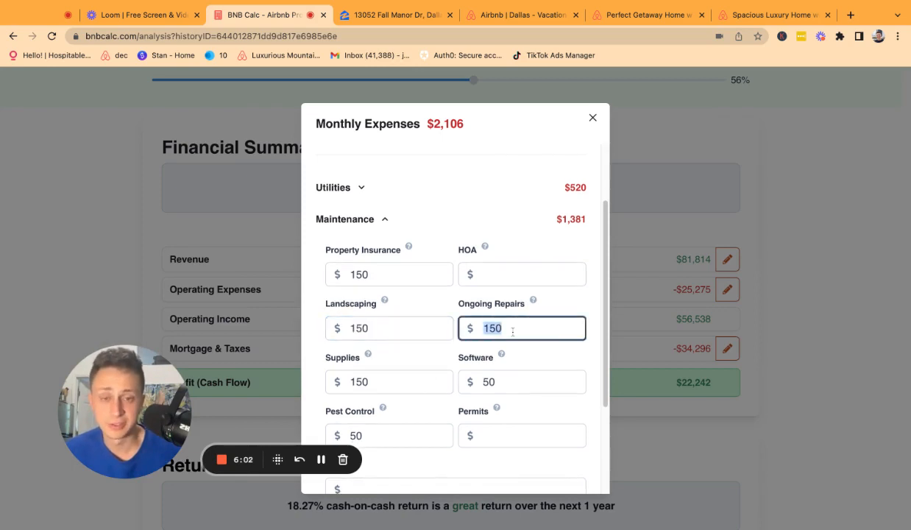
drag(447, 302, 532, 302)
click(522, 315)
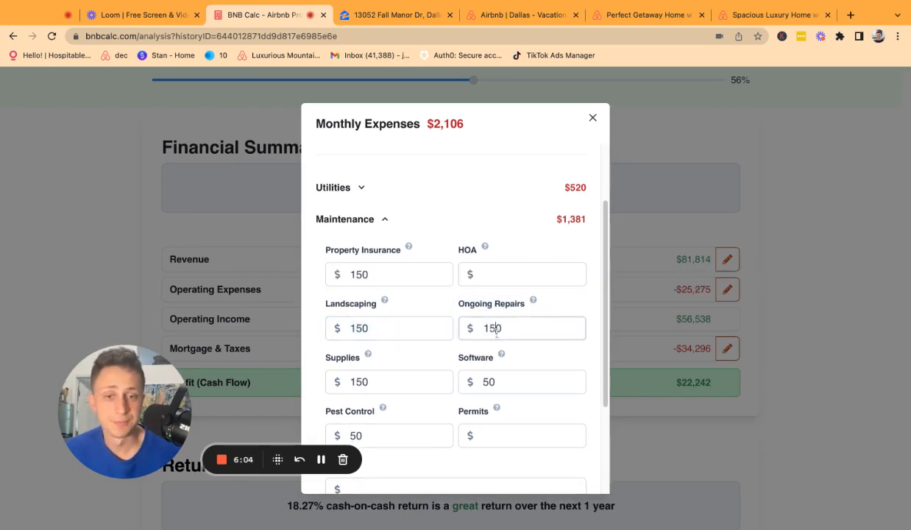
drag(496, 332, 482, 331)
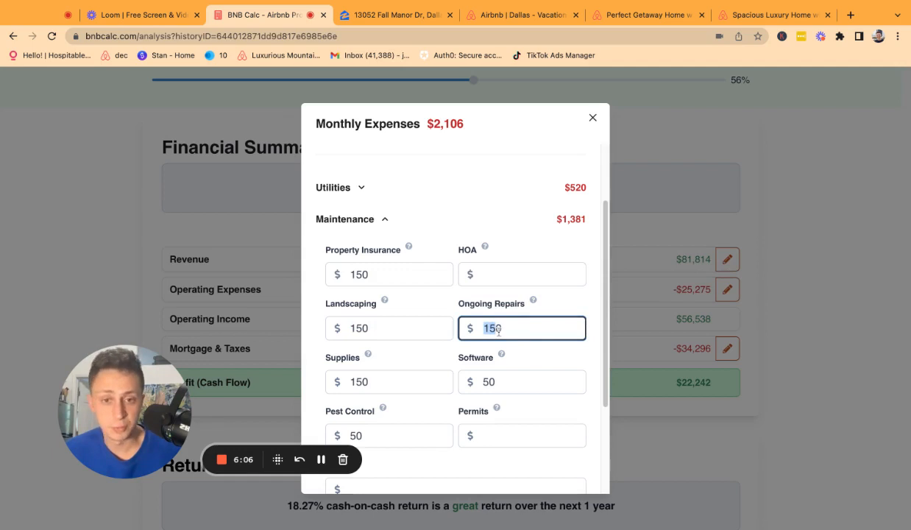
click(499, 332)
double_click(416, 382)
scroll(443, 358, down, 1)
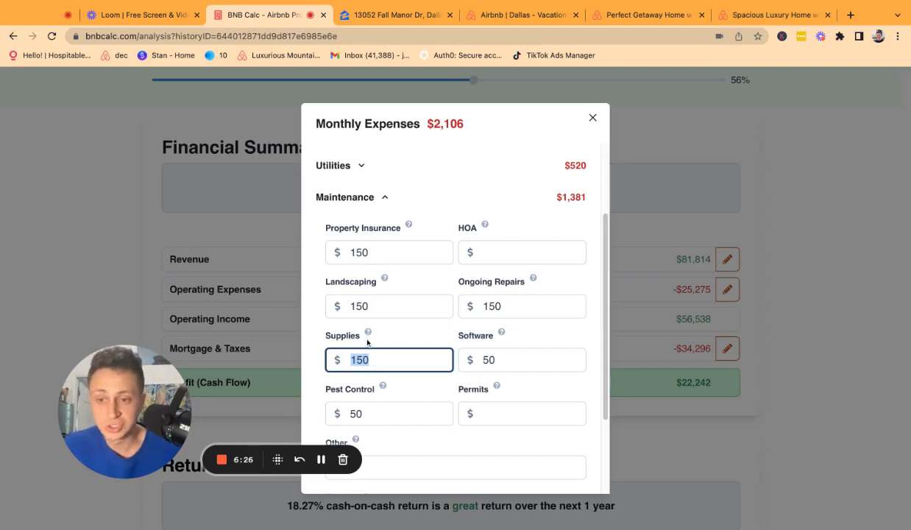
Replace the Software expense of 50 with 38, lowering total expenses to $2,094.
mouse_move(368, 335)
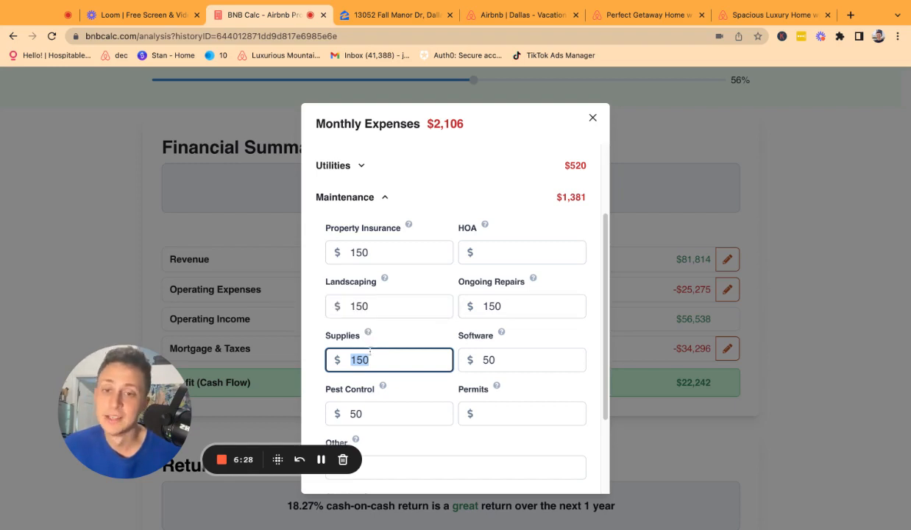
scroll(486, 355, down, 1)
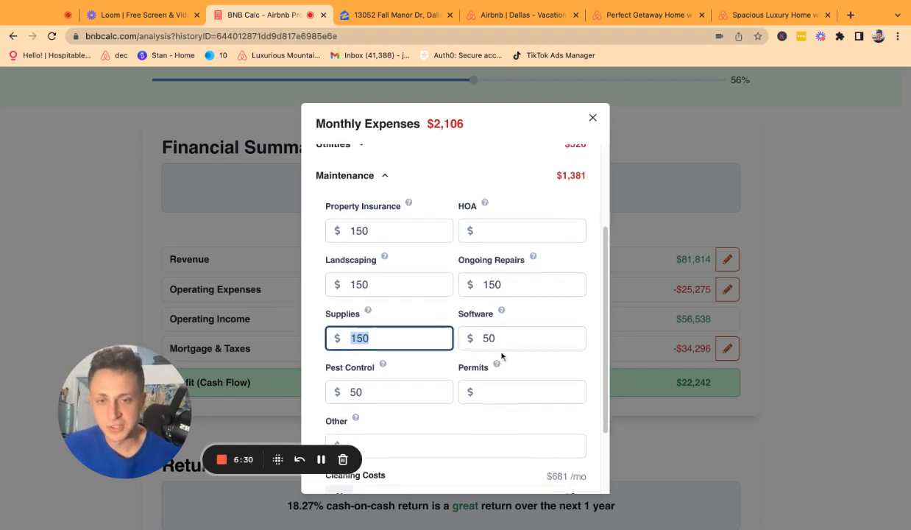
click(508, 338)
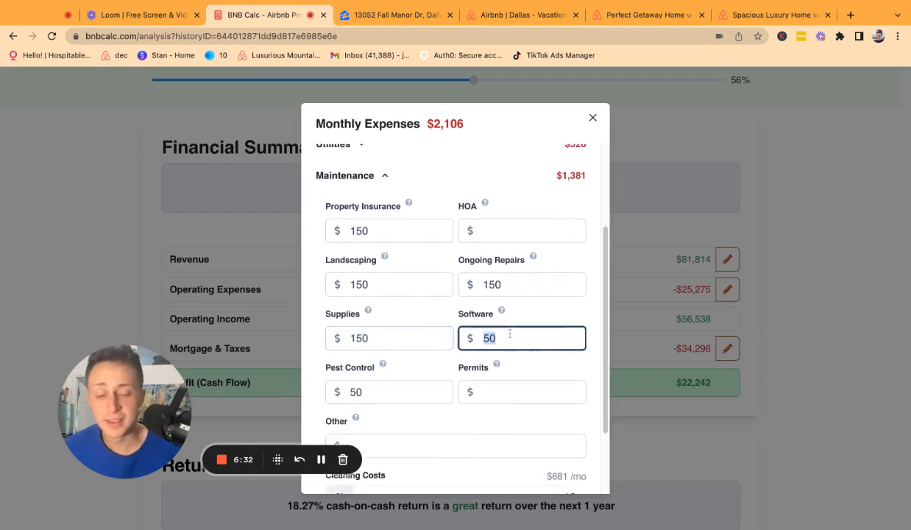
text(38)
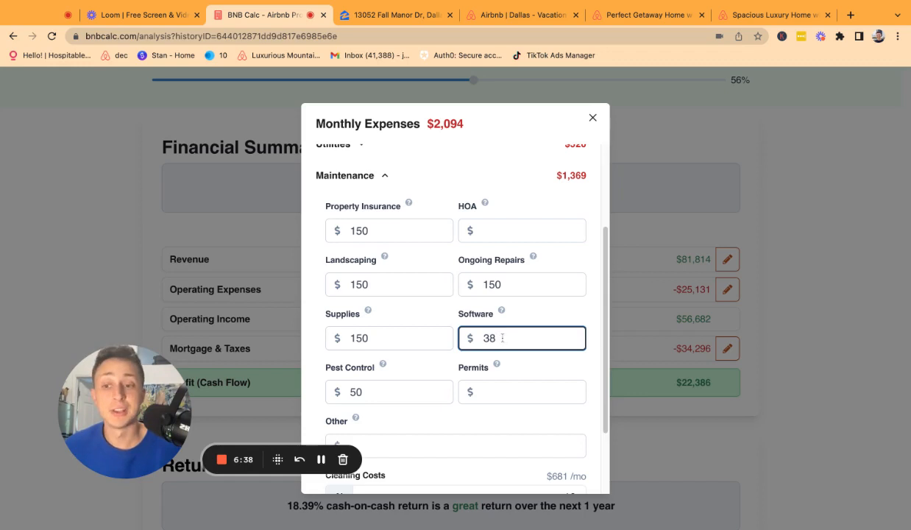
scroll(385, 379, down, 1)
click(390, 372)
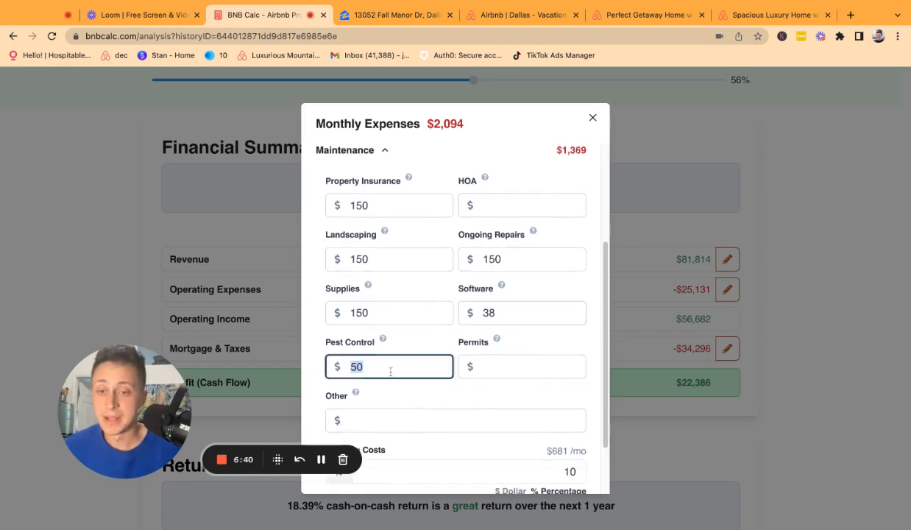
click(499, 376)
scroll(474, 368, down, 1)
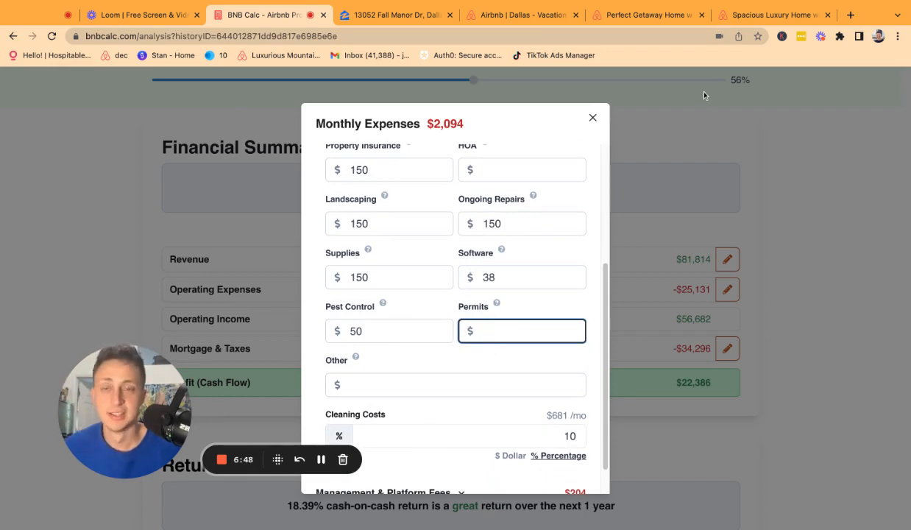
click(850, 15)
Search 'short term rental regulations dallas' and expand the answer on whether Airbnb is illegal in Dallas.
text(short t)
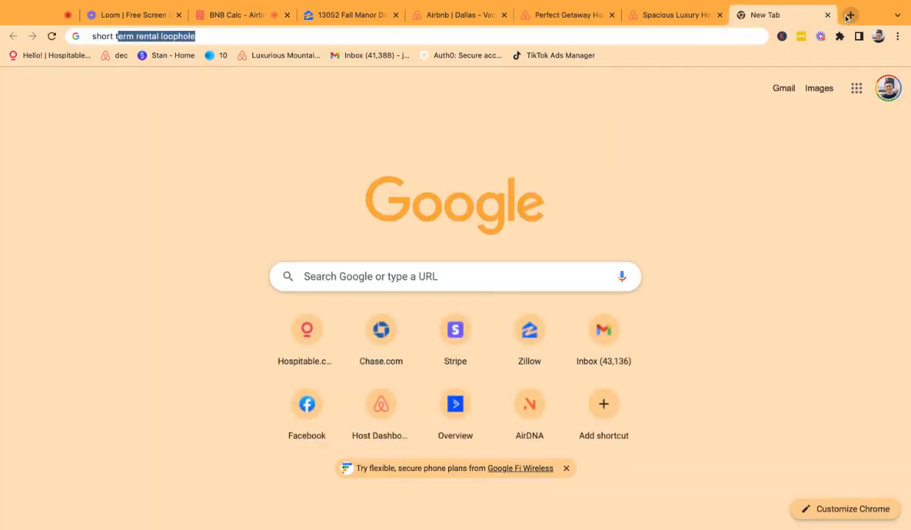
text(erm rental regula)
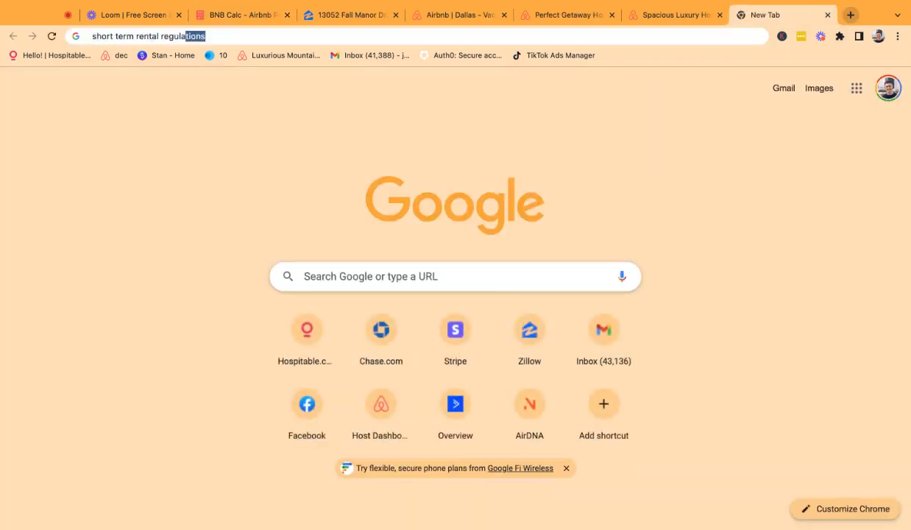
text(tions dallas)
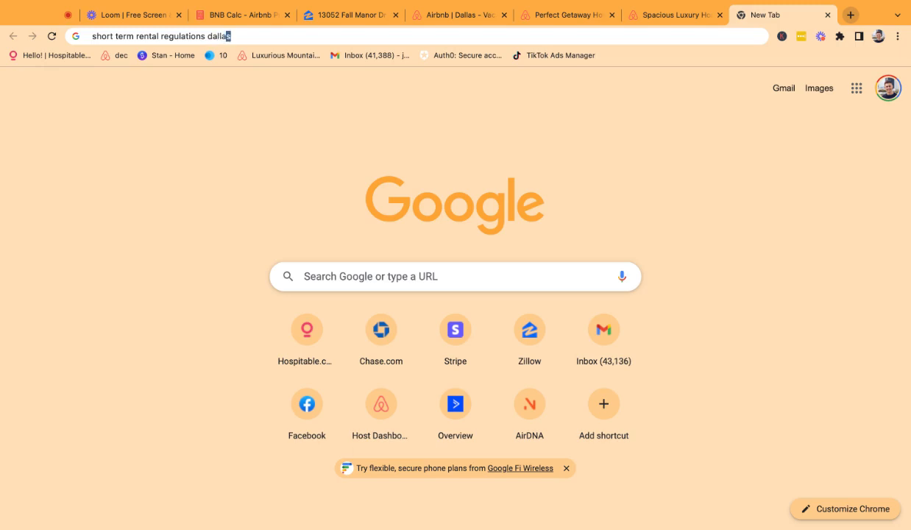
key(Return)
scroll(302, 347, down, 2)
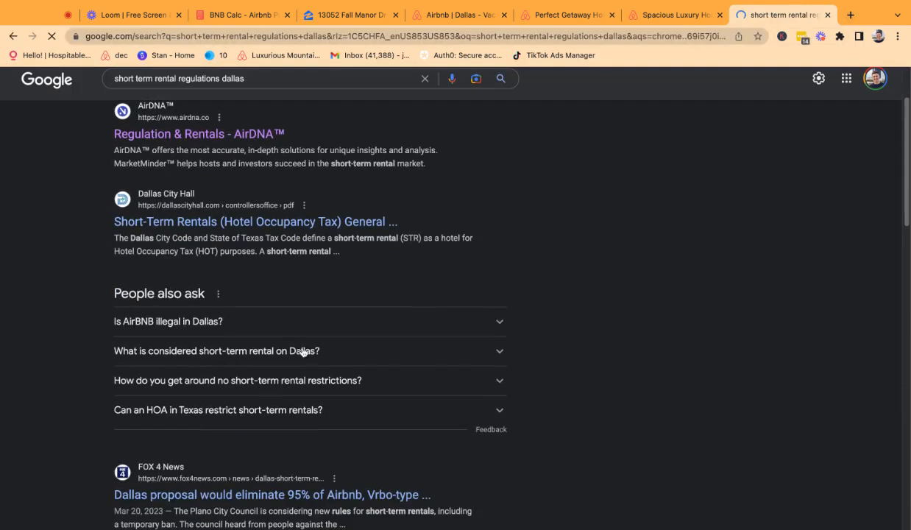
click(293, 340)
scroll(295, 324, down, 2)
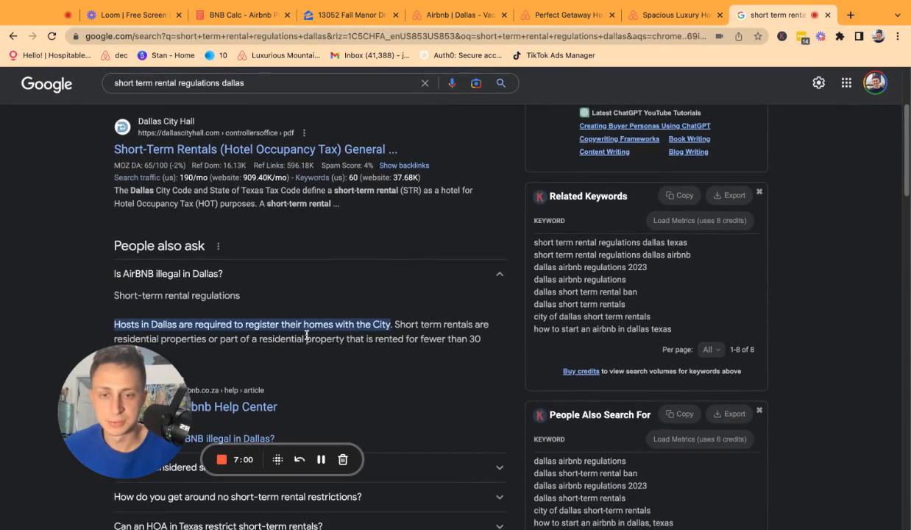
scroll(304, 322, down, 1)
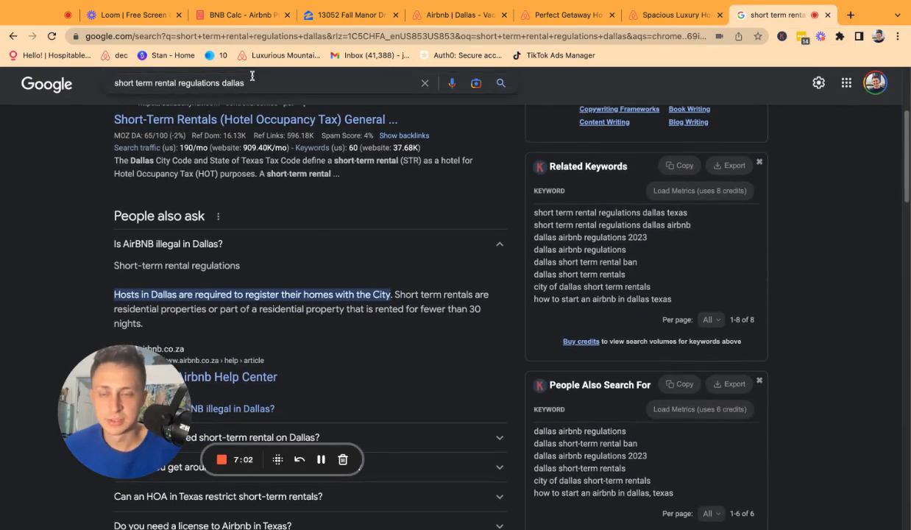
Refine the search to 'dallas short term rental permit' and read the Dallas Airbnb permit answer.
double_click(237, 82)
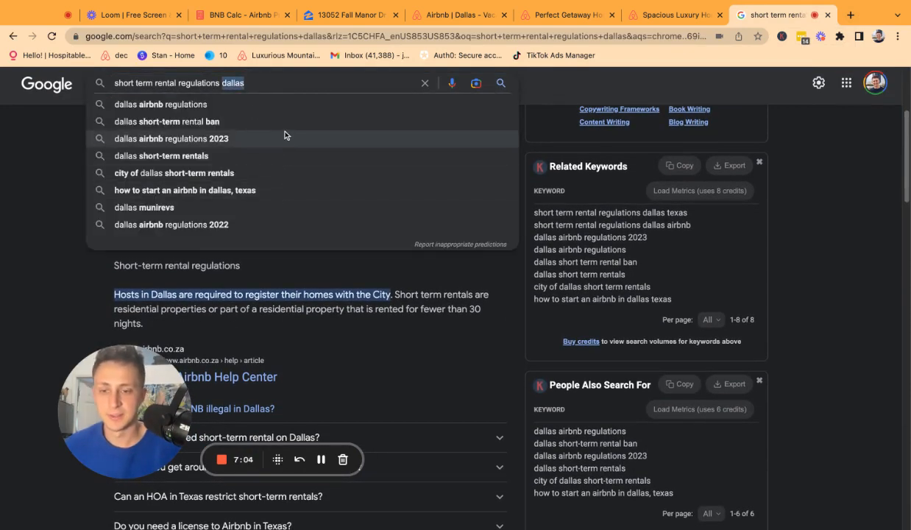
text(d)
key(ctrl+a)
text(dall)
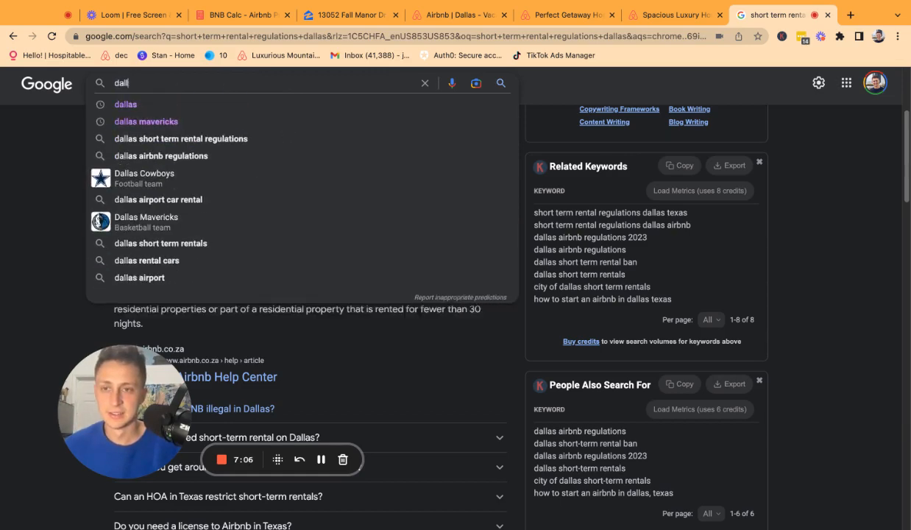
text(as short term rental permit)
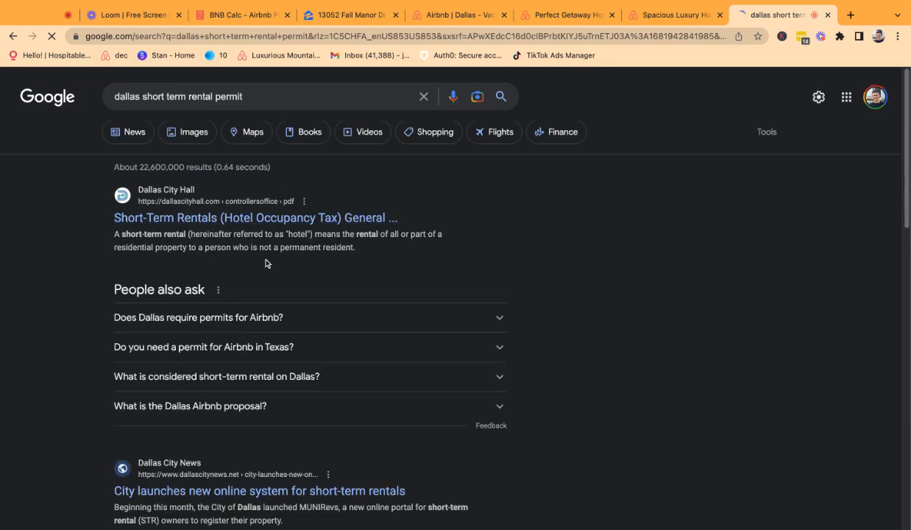
click(251, 333)
scroll(251, 333, down, 5)
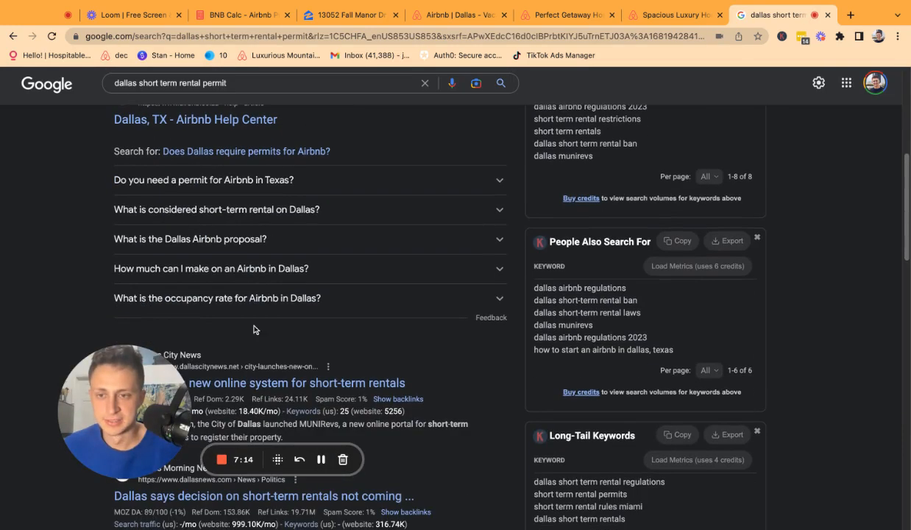
scroll(249, 302, down, 3)
scroll(249, 309, down, 5)
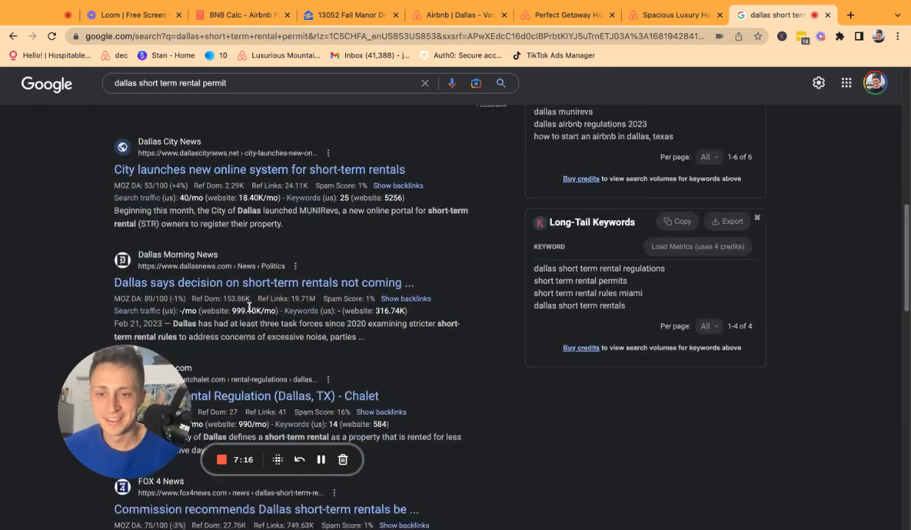
scroll(249, 302, down, 4)
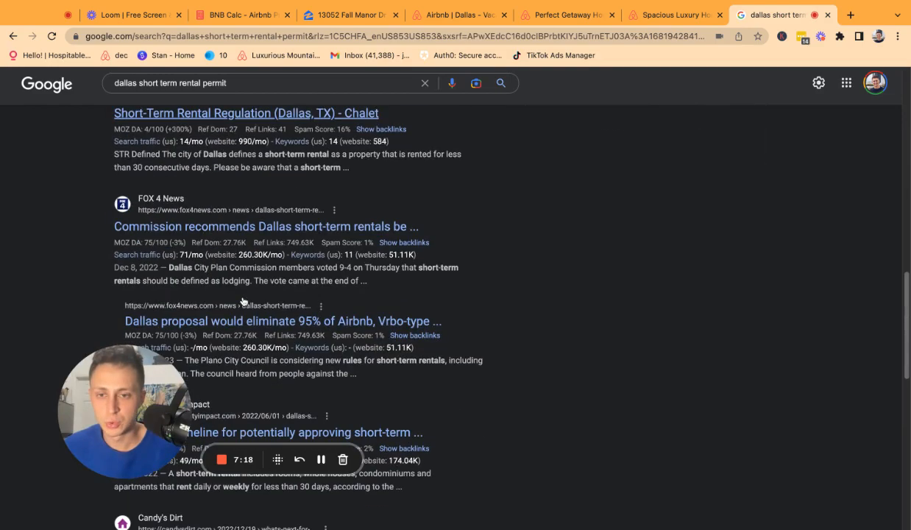
scroll(287, 250, up, 10)
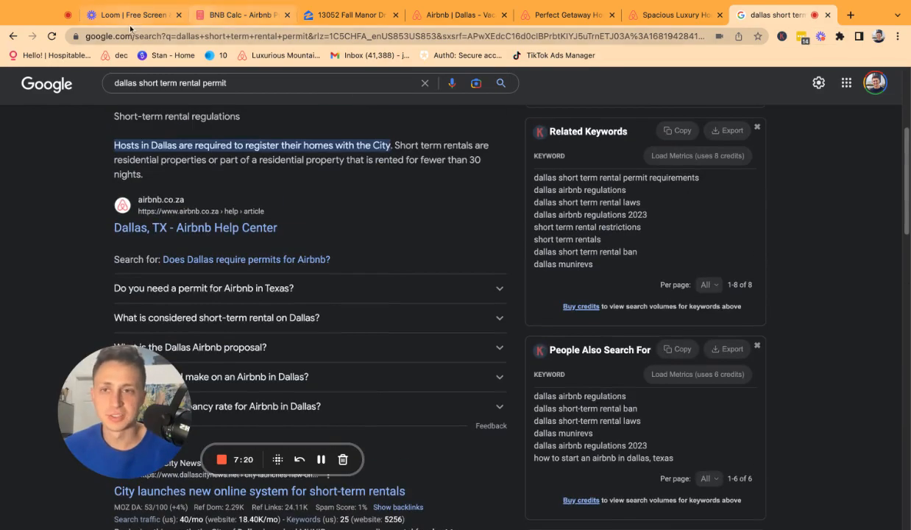
click(237, 15)
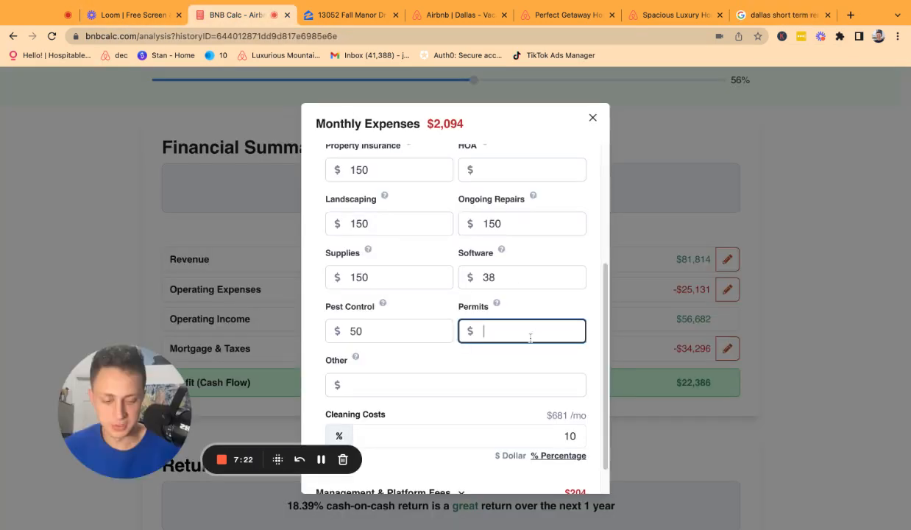
Set the monthly Permits expense to $10, raising total expenses to $2,104.
text(100)
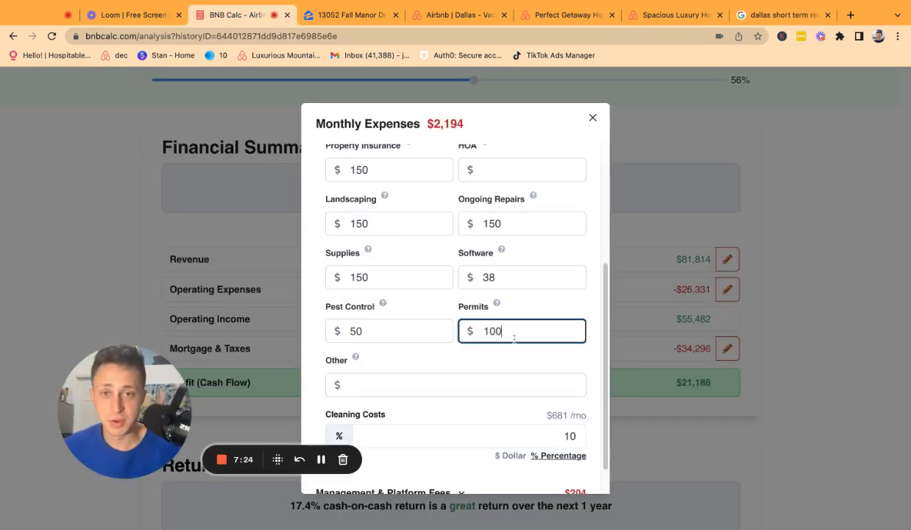
double_click(522, 339)
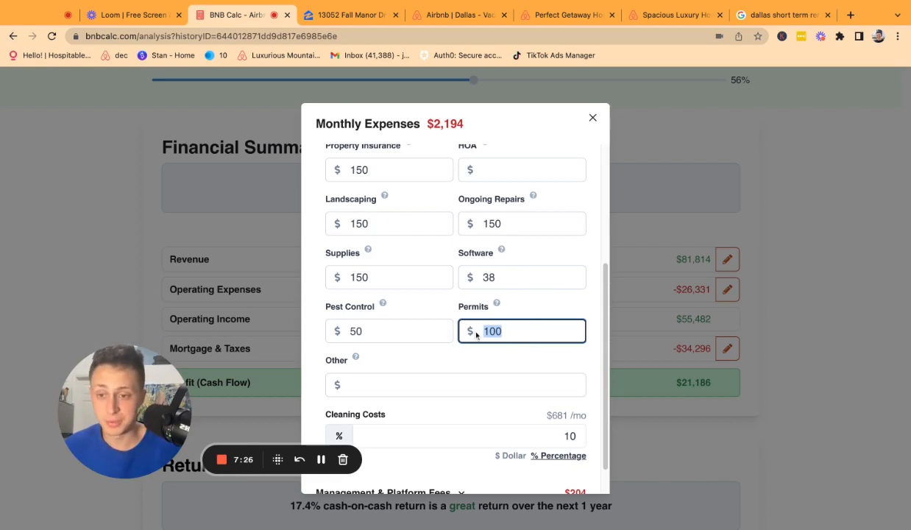
text(10)
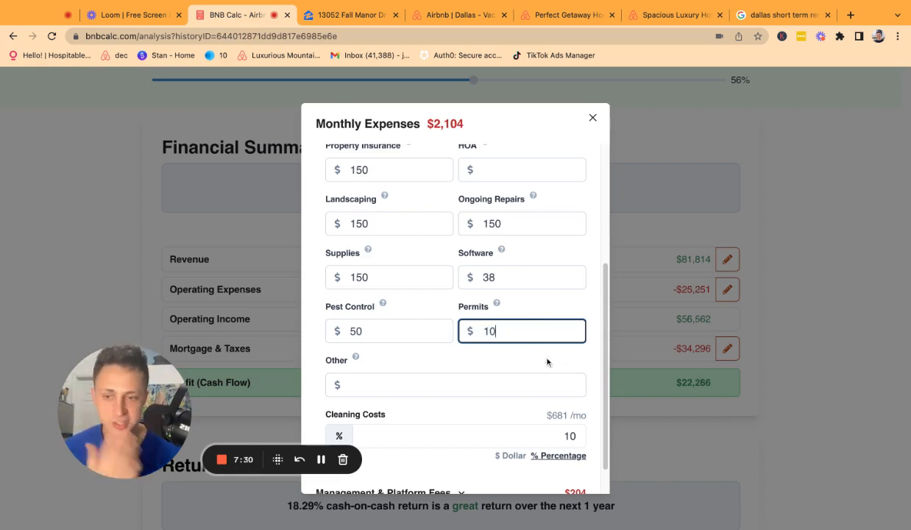
double_click(512, 331)
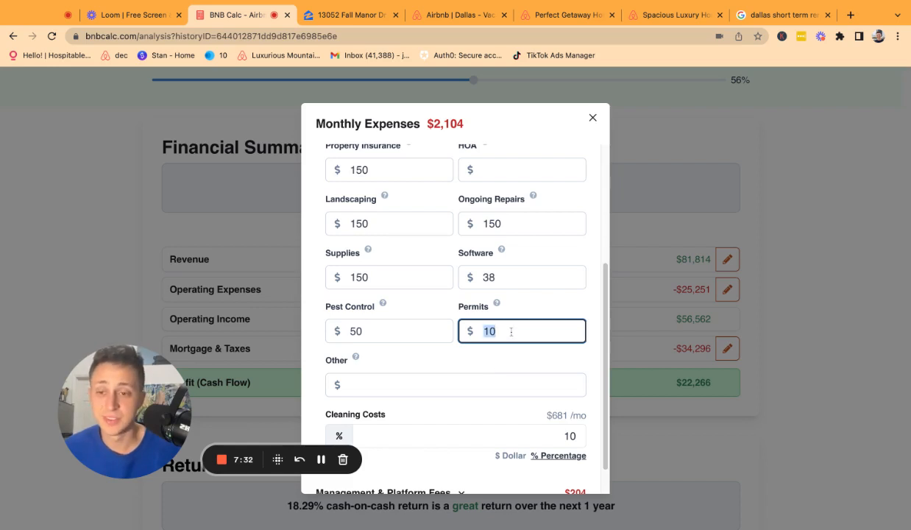
scroll(437, 373, down, 1)
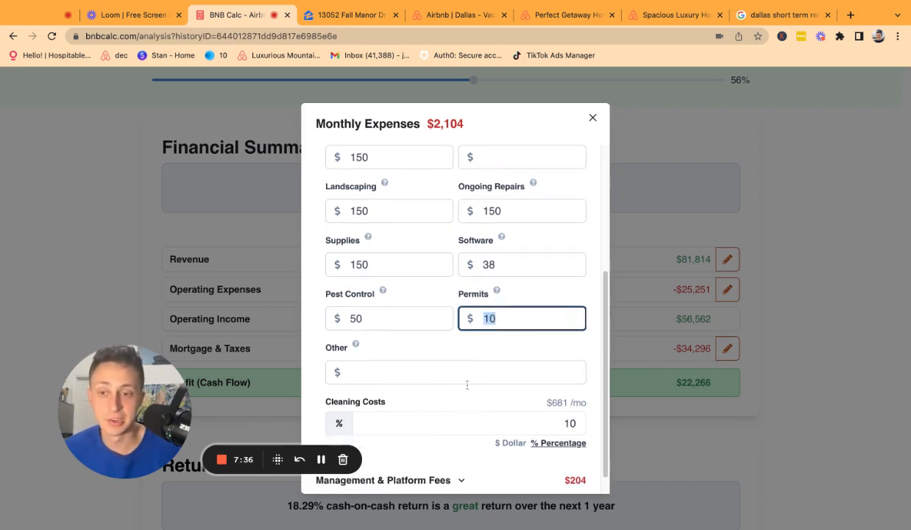
scroll(467, 390, down, 2)
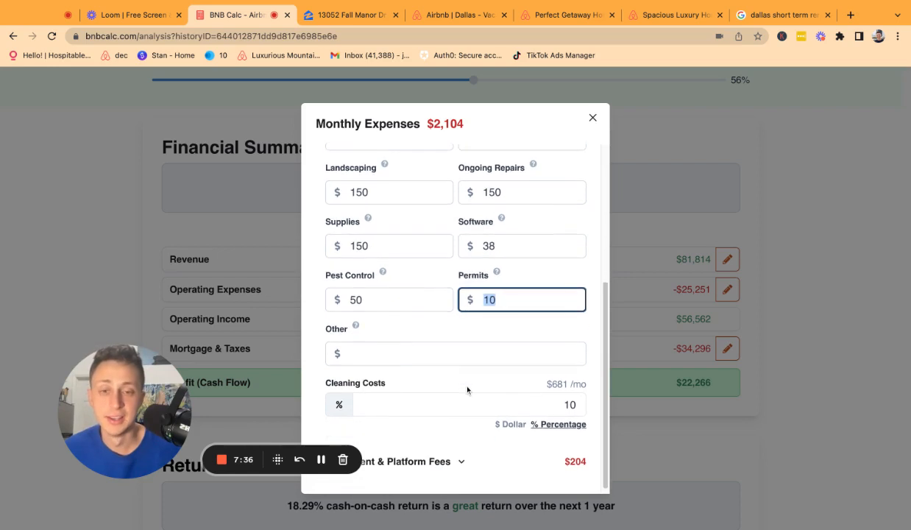
Review the Cleaning Costs percentage and $681 monthly amount, then expand Management & Platform Fees.
double_click(531, 401)
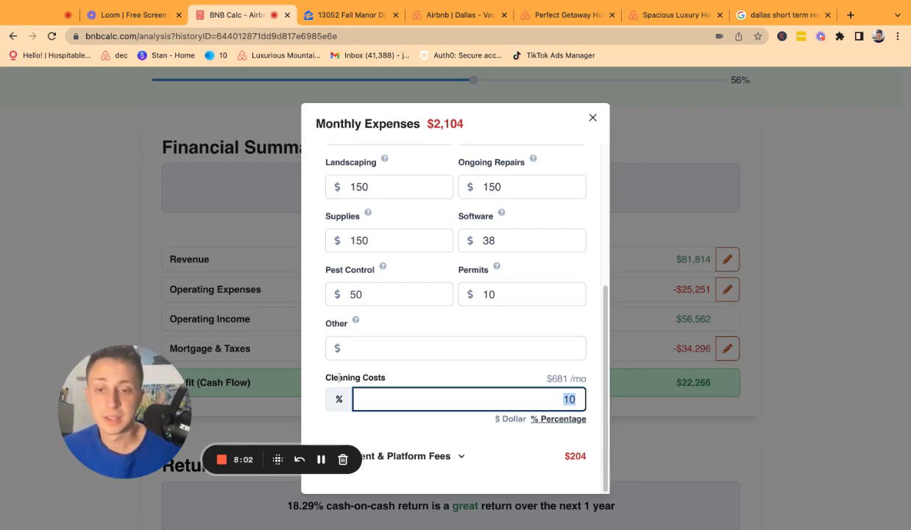
drag(338, 378, 318, 378)
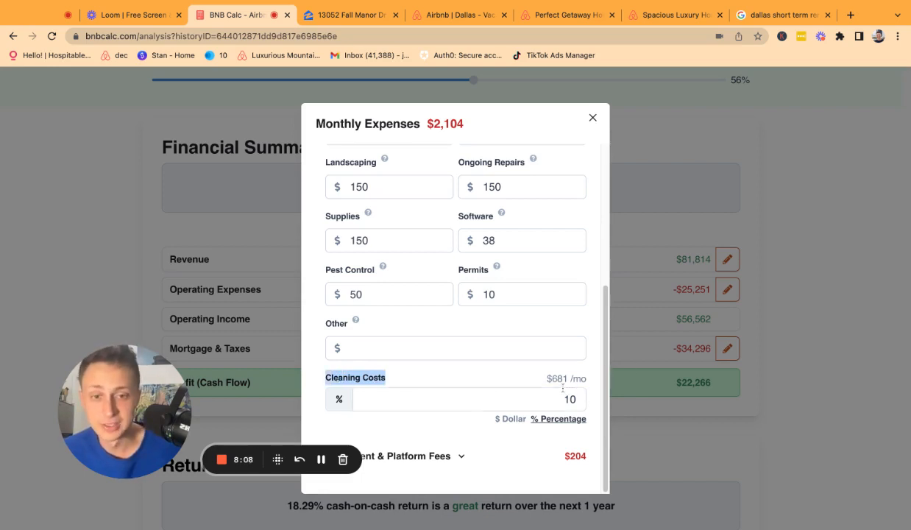
click(563, 398)
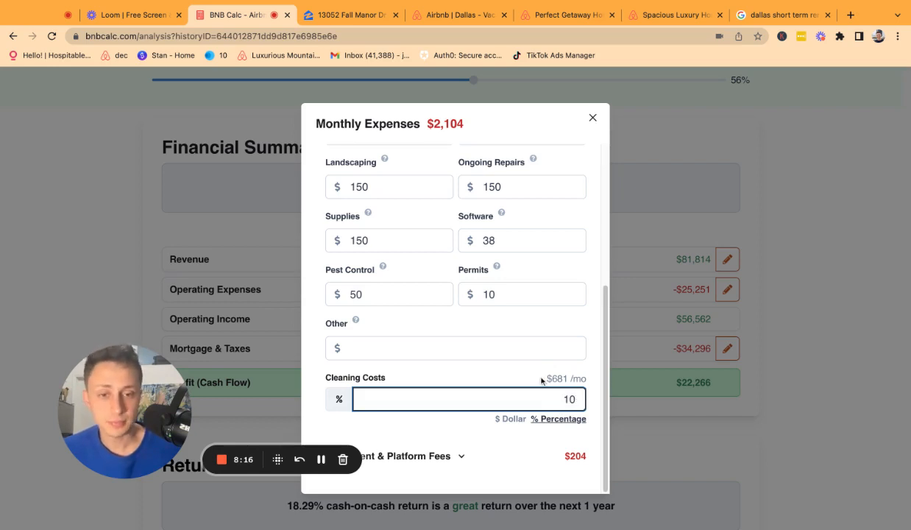
double_click(543, 380)
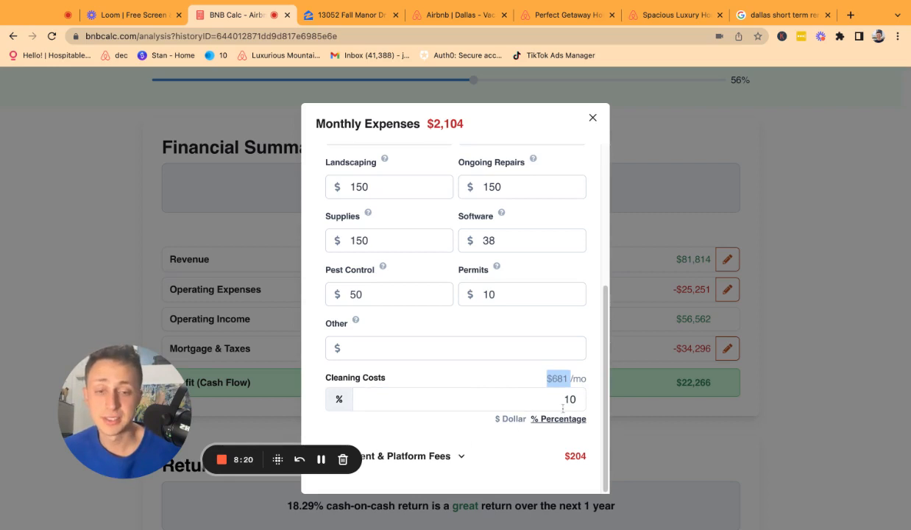
click(448, 467)
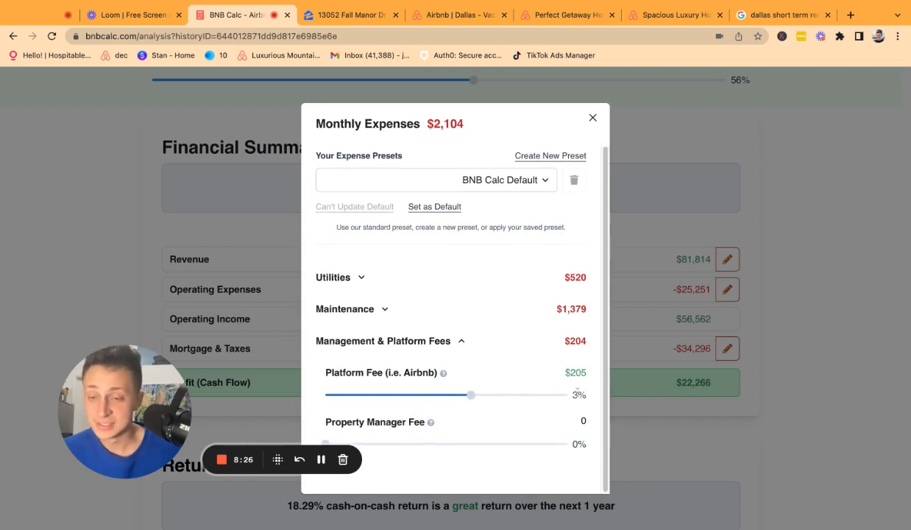
Drag the Property Manager Fee from 20% down to 0%, keeping the 3% Airbnb platform fee.
double_click(574, 396)
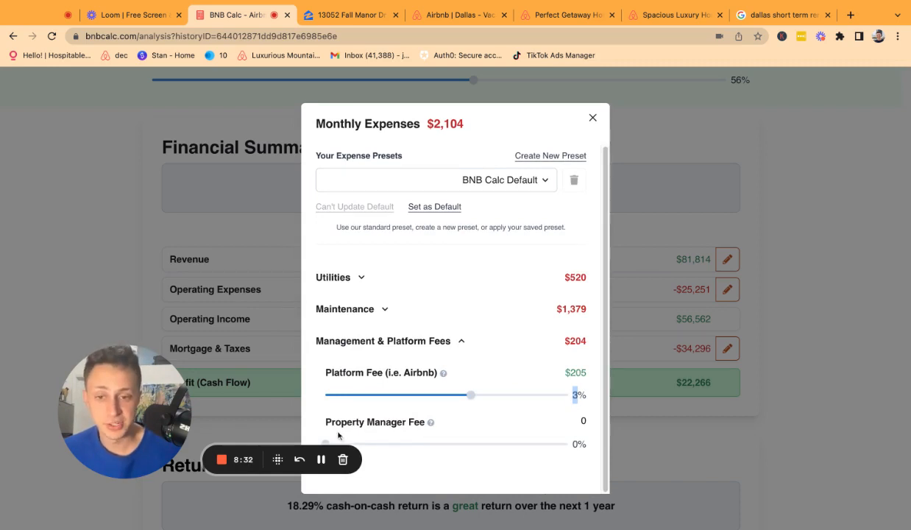
drag(317, 449, 371, 445)
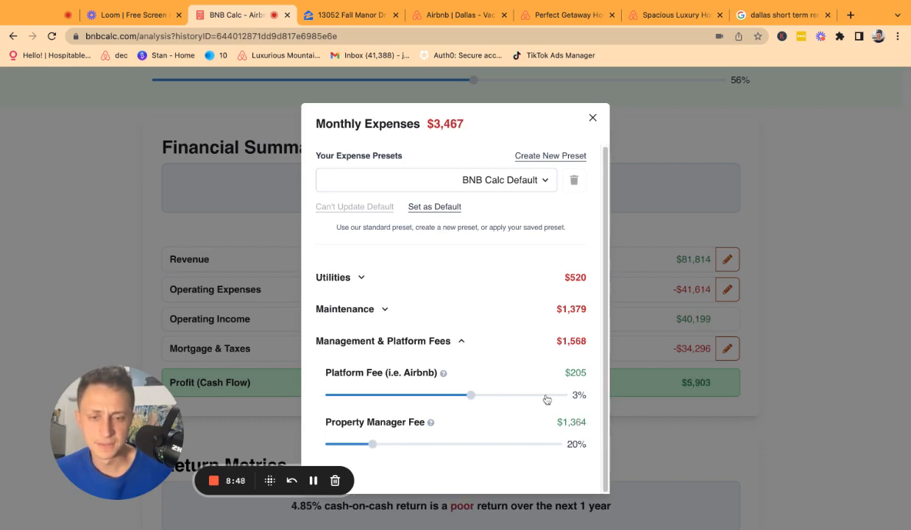
mouse_move(582, 425)
mouse_down()
mouse_move(559, 429)
mouse_move(572, 421)
mouse_up()
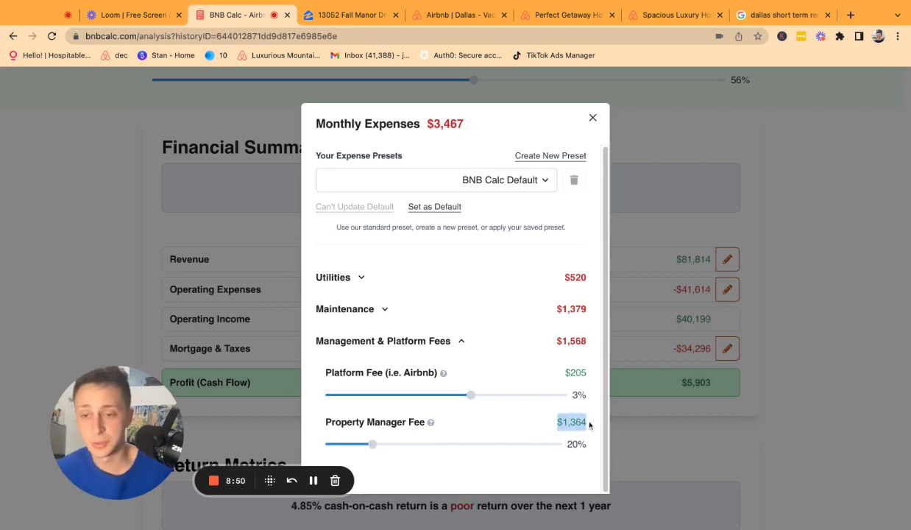
drag(373, 444, 325, 444)
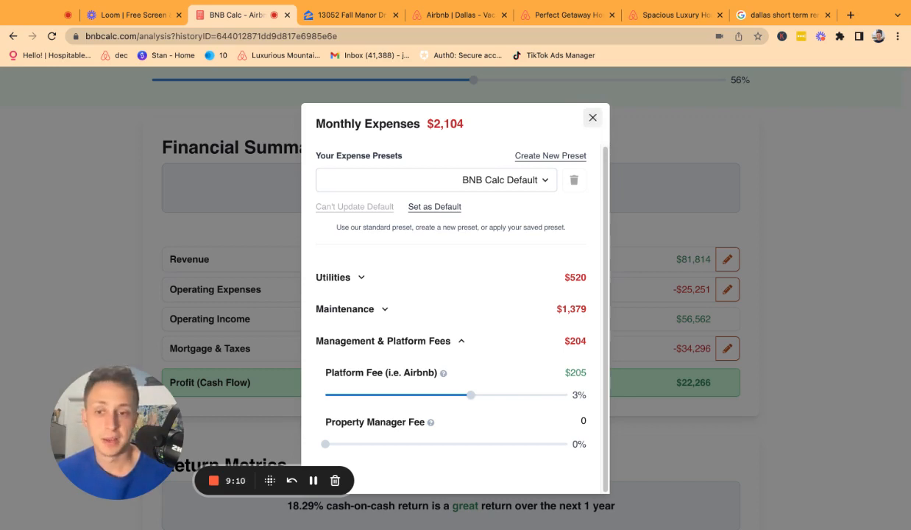
Close the expenses breakdown and open the Mortgage & Taxes breakdown.
click(593, 118)
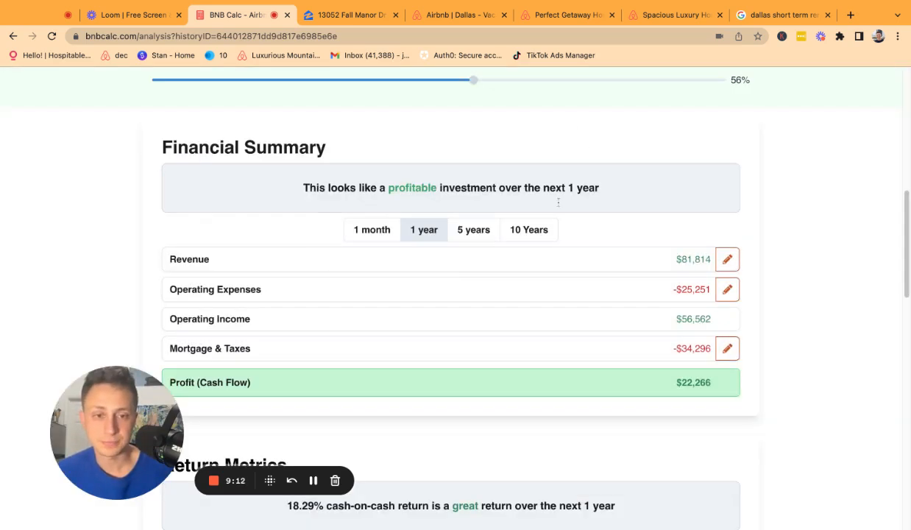
scroll(407, 297, down, 2)
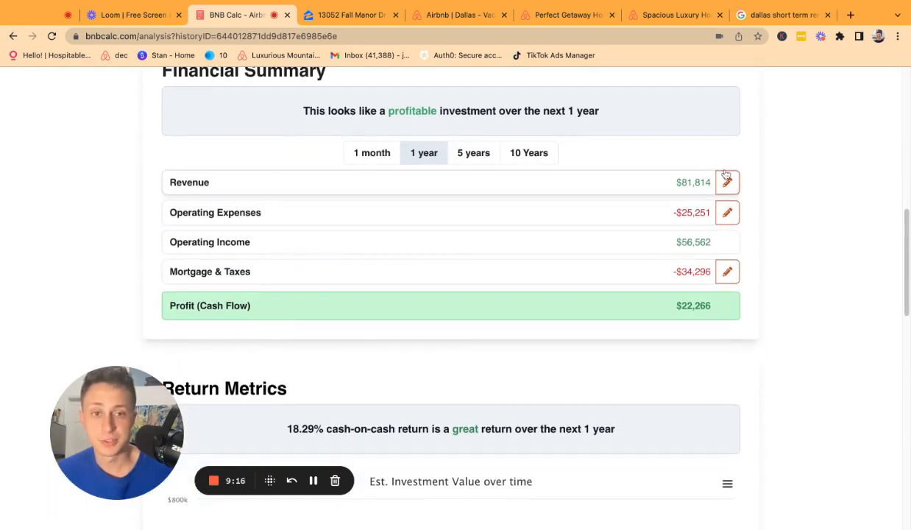
click(676, 274)
scroll(559, 214, down, 1)
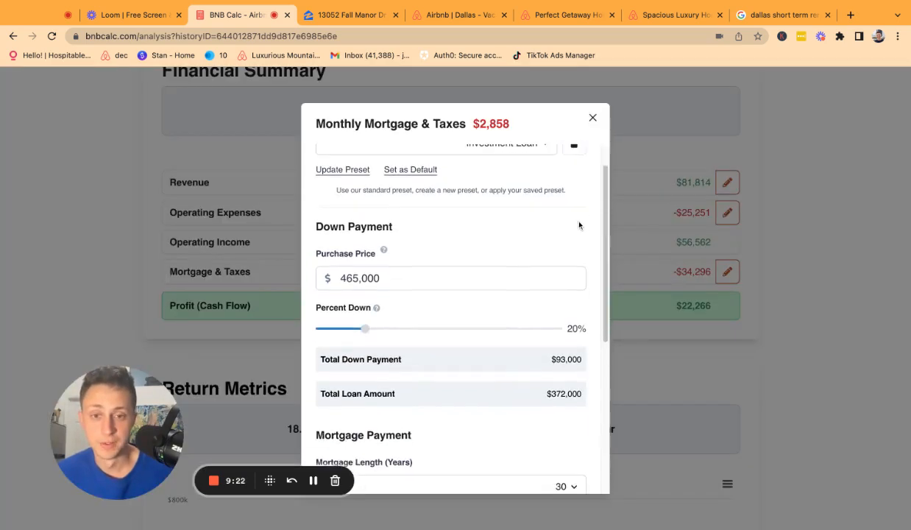
scroll(554, 228, up, 1)
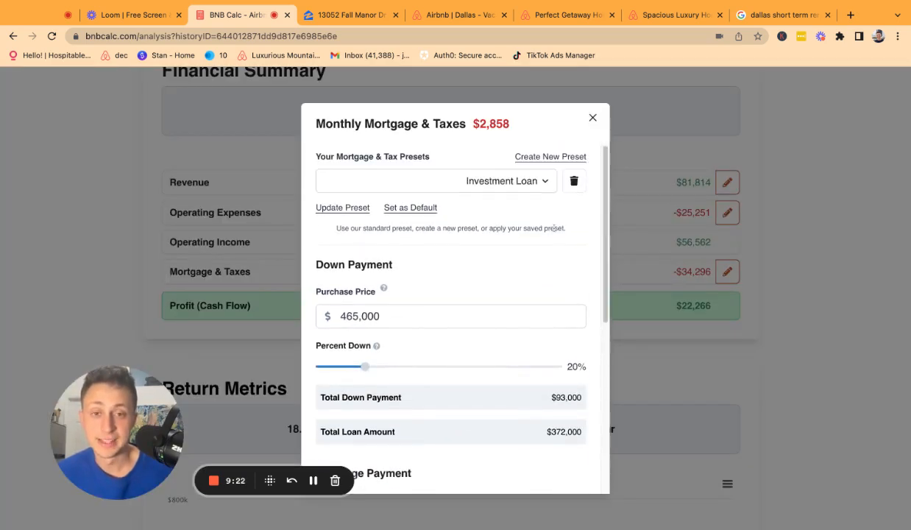
scroll(391, 310, down, 1)
Try a lower Percent Down, then return the down payment to 20% ($93,000).
click(385, 302)
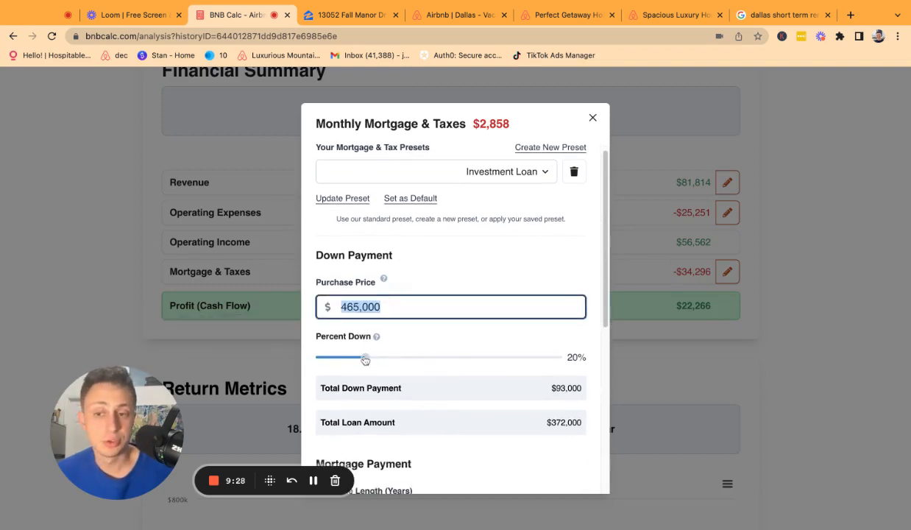
mouse_move(366, 360)
mouse_down()
mouse_move(348, 362)
mouse_move(364, 362)
mouse_up()
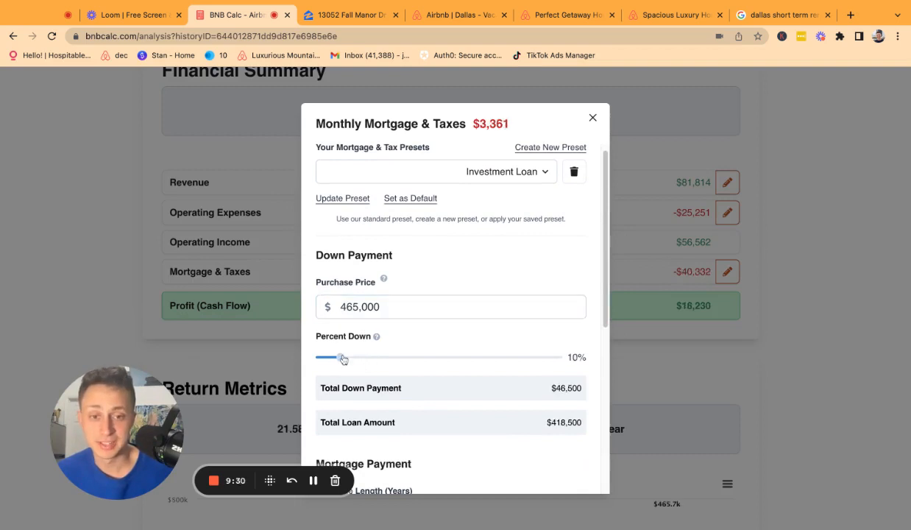
scroll(398, 339, down, 1)
scroll(402, 336, down, 2)
scroll(372, 343, up, 3)
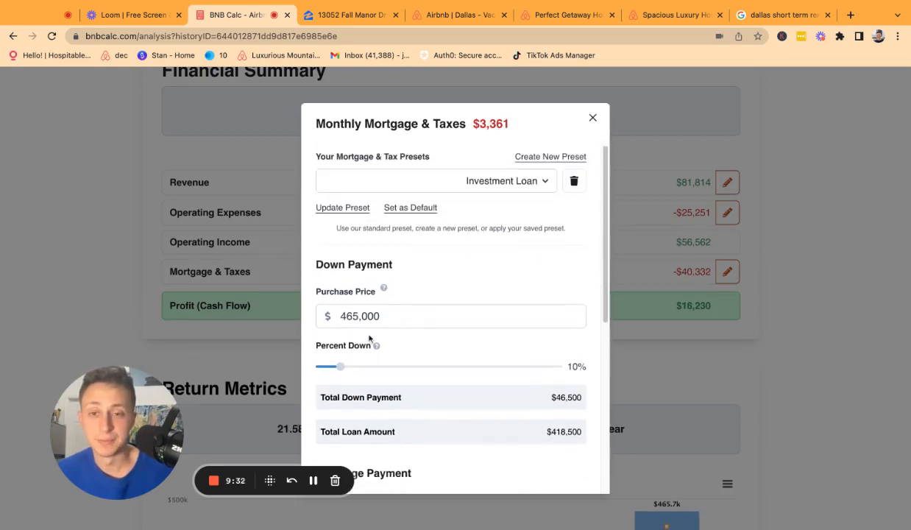
click(350, 366)
drag(344, 370, 366, 368)
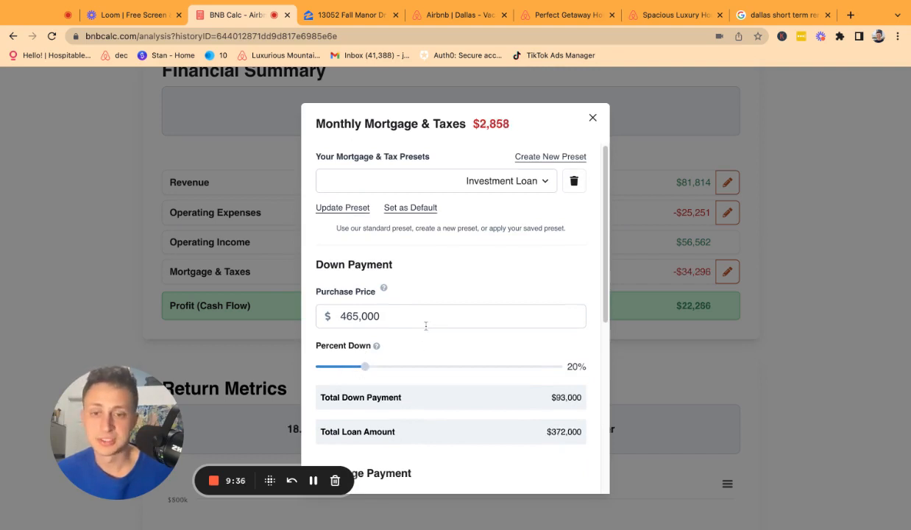
scroll(414, 346, down, 2)
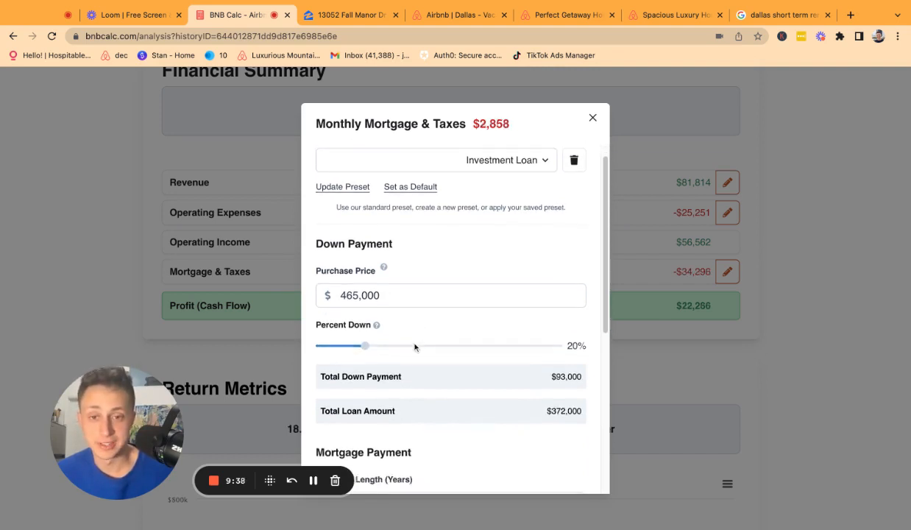
scroll(414, 347, down, 6)
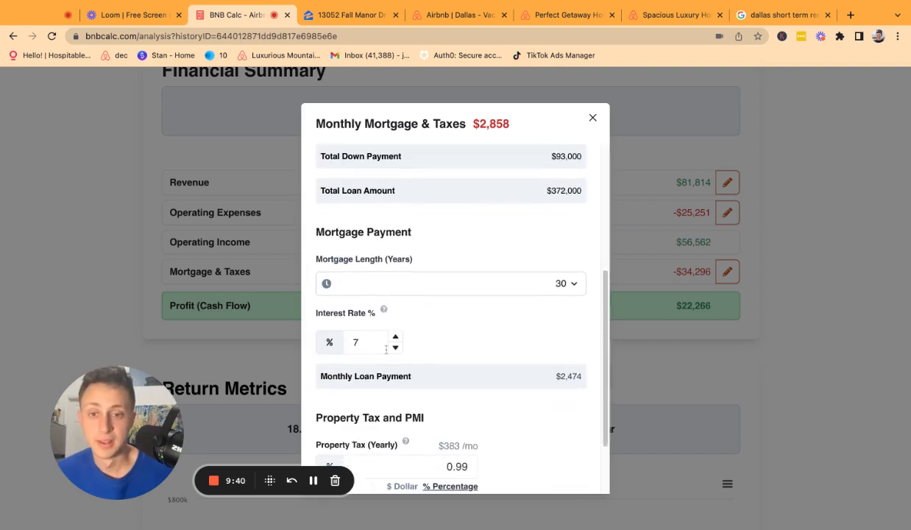
click(369, 341)
double_click(370, 341)
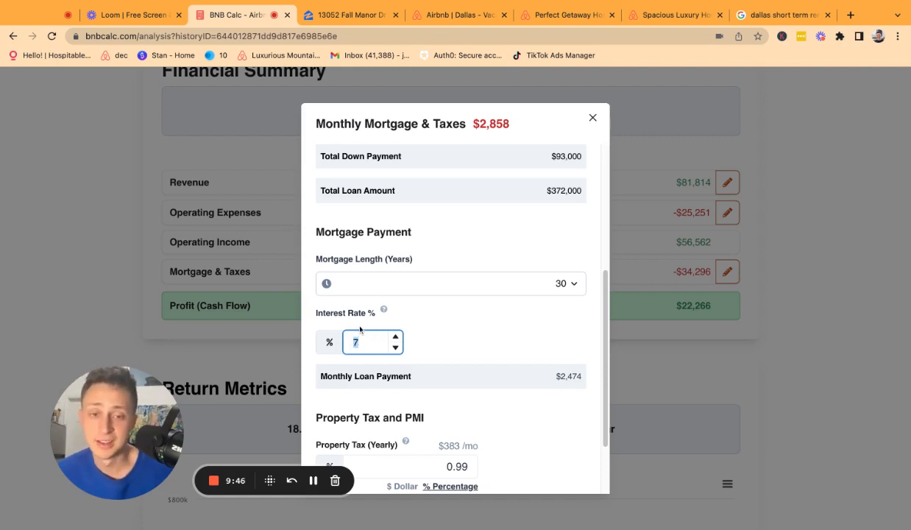
scroll(365, 316, down, 1)
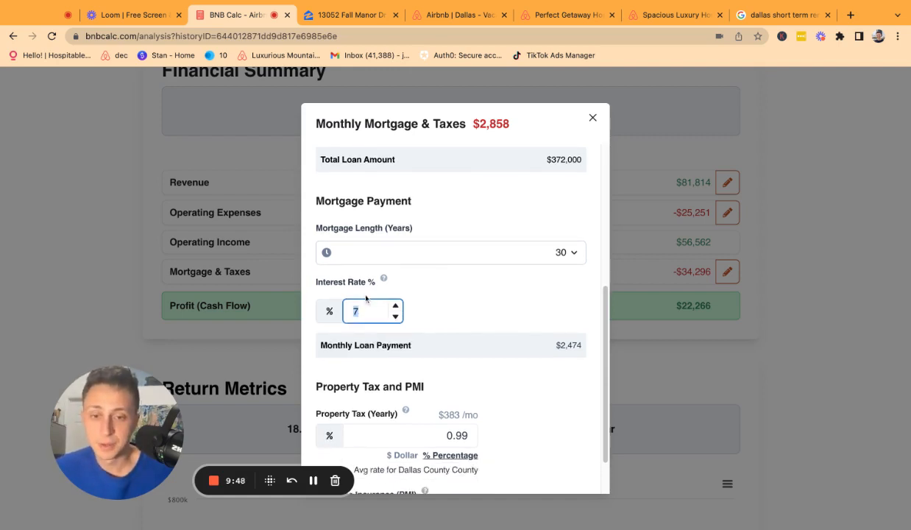
scroll(371, 315, down, 2)
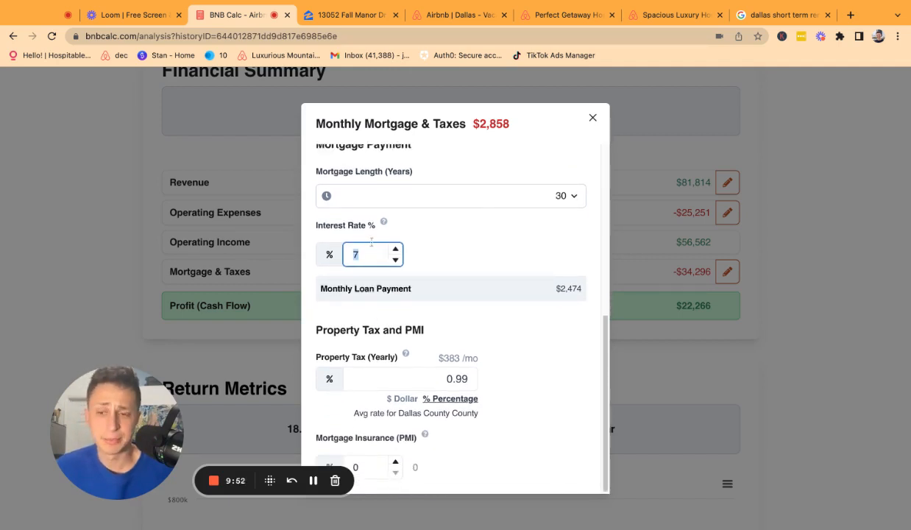
mouse_move(382, 224)
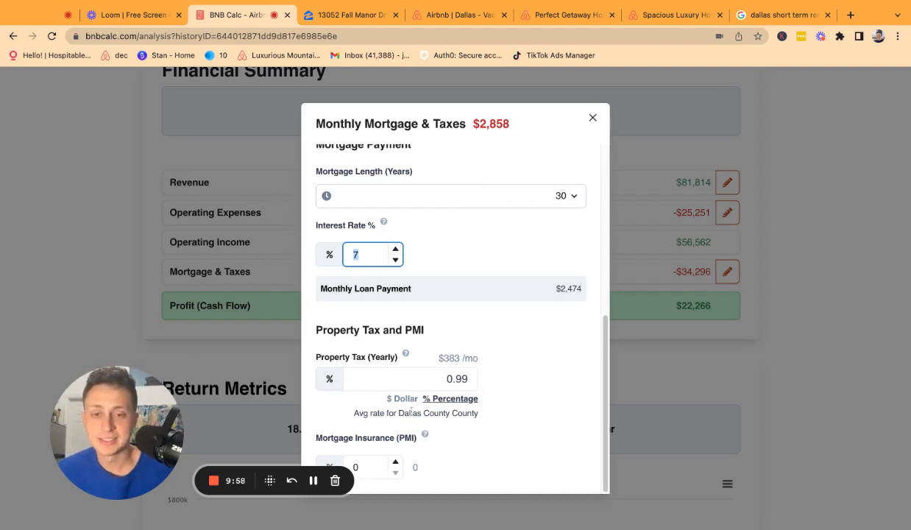
drag(399, 413, 463, 412)
double_click(450, 380)
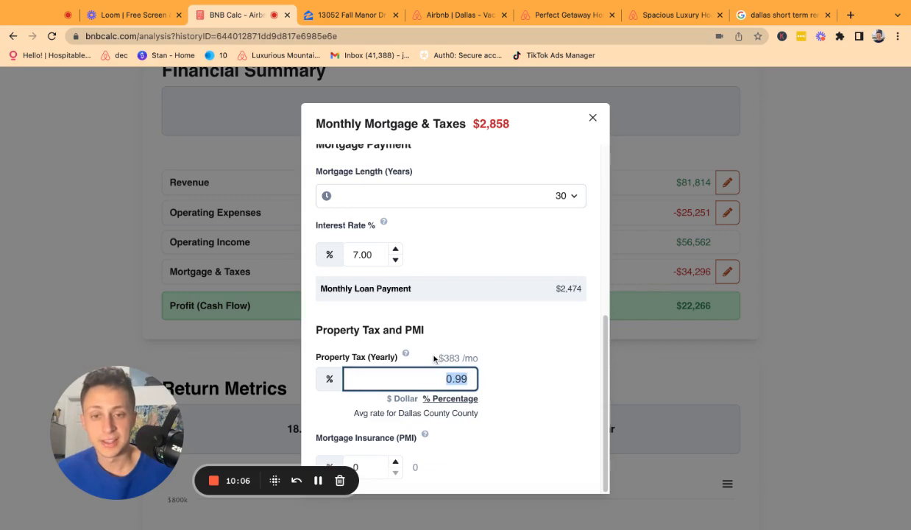
double_click(436, 359)
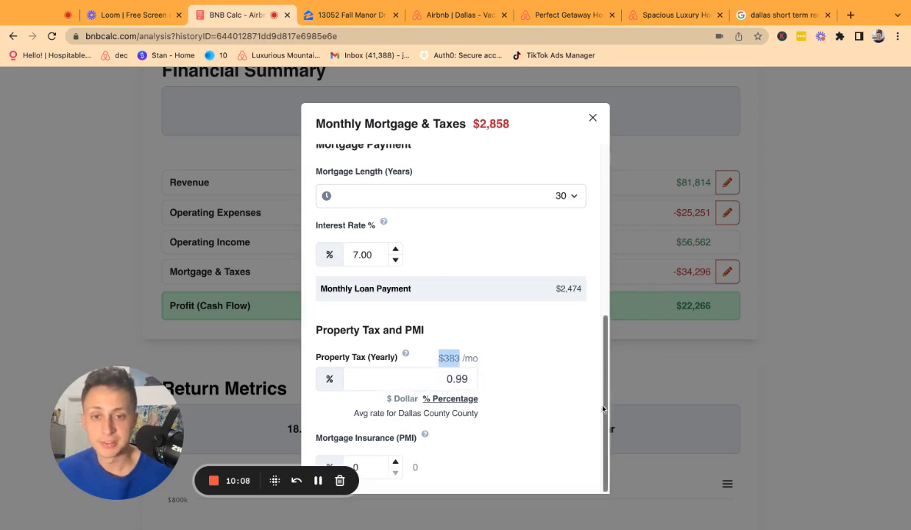
click(379, 19)
scroll(633, 295, down, 2)
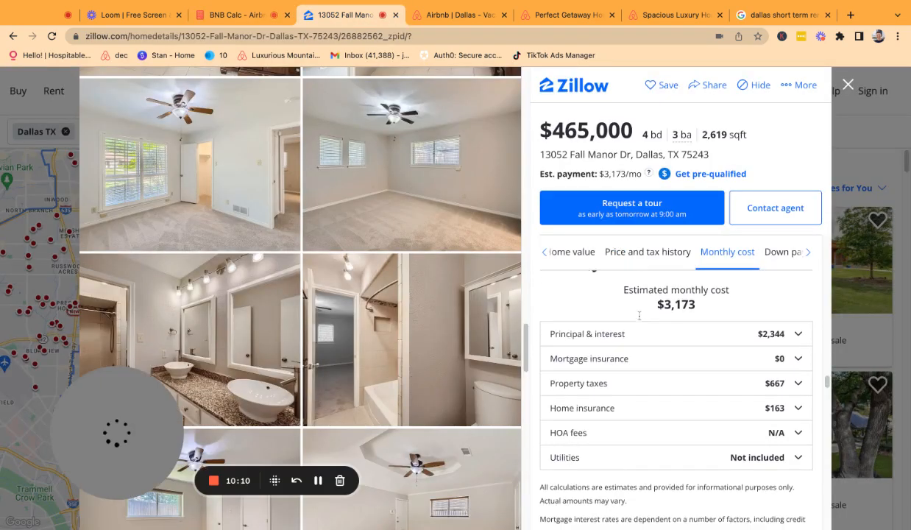
click(580, 360)
scroll(593, 352, down, 1)
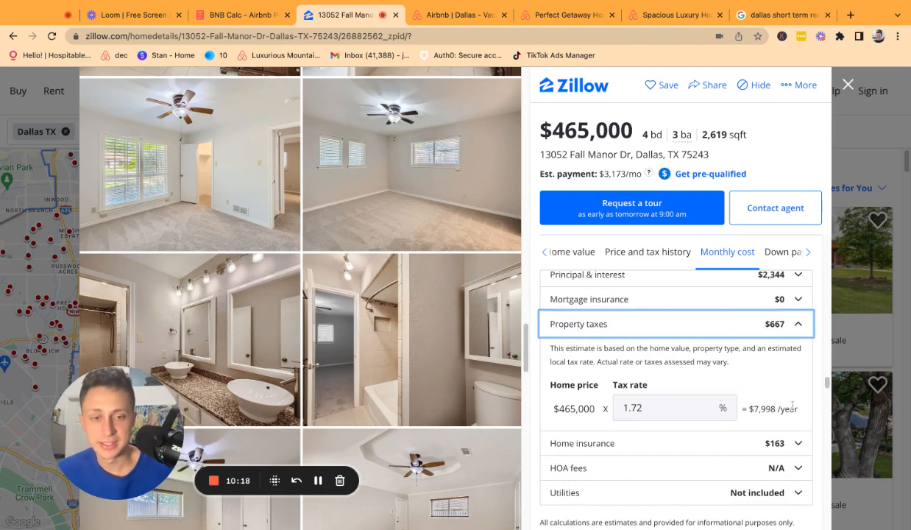
drag(755, 409, 776, 409)
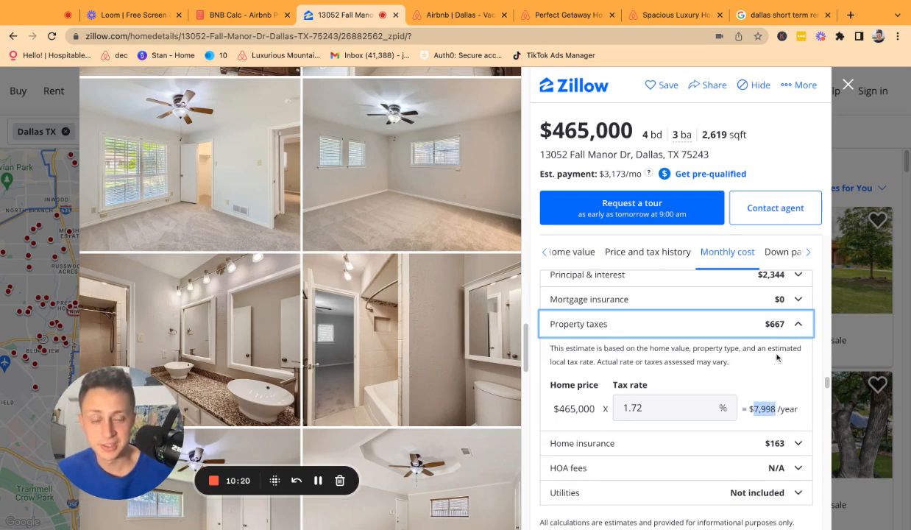
click(771, 325)
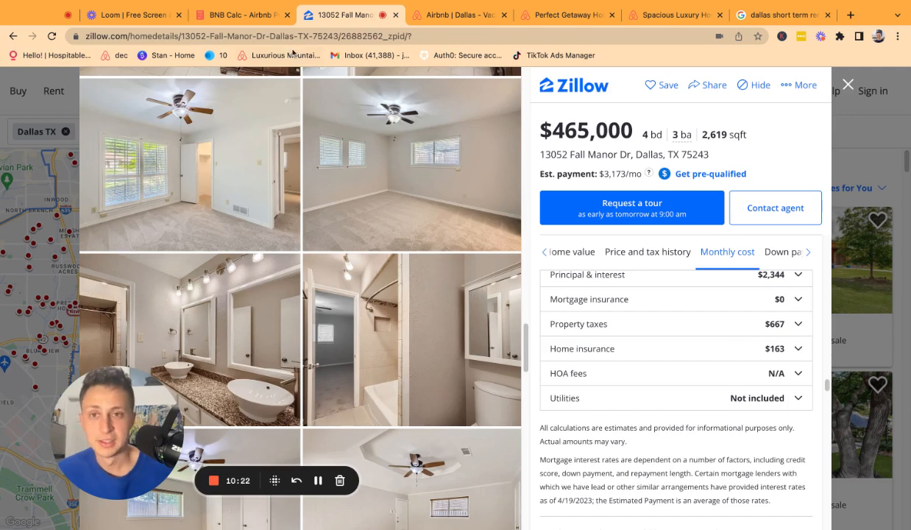
click(258, 16)
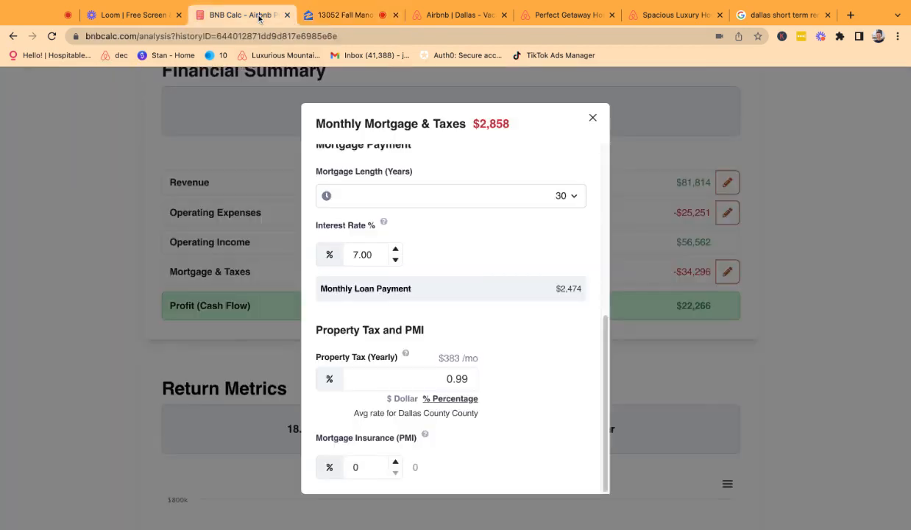
Enter the property tax as a $667 dollar amount.
click(402, 398)
click(443, 378)
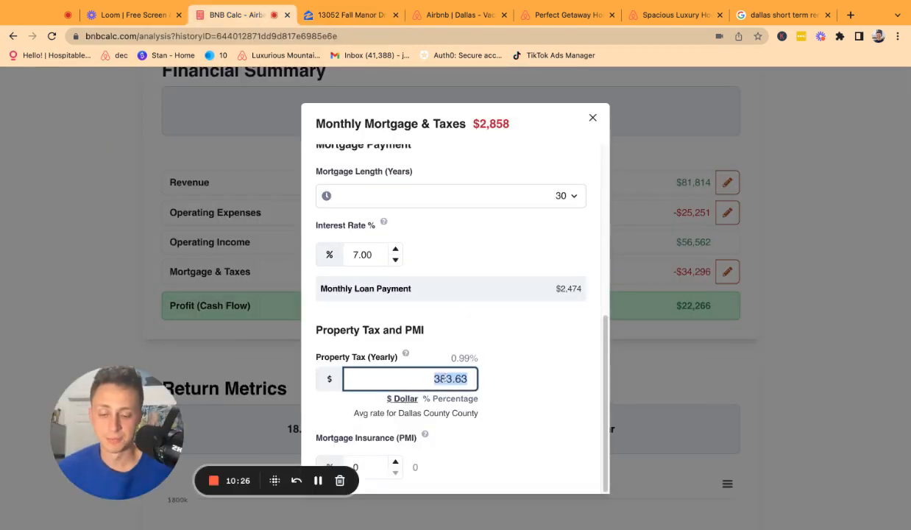
text(667)
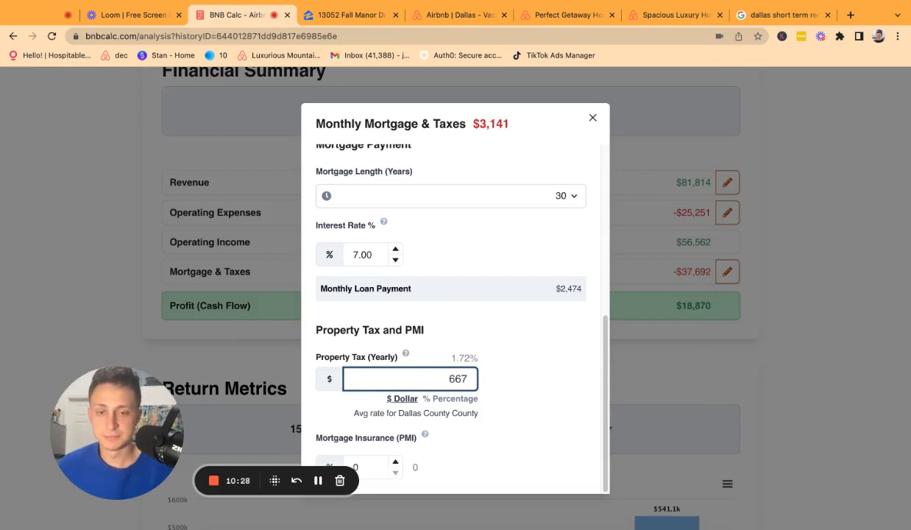
click(521, 356)
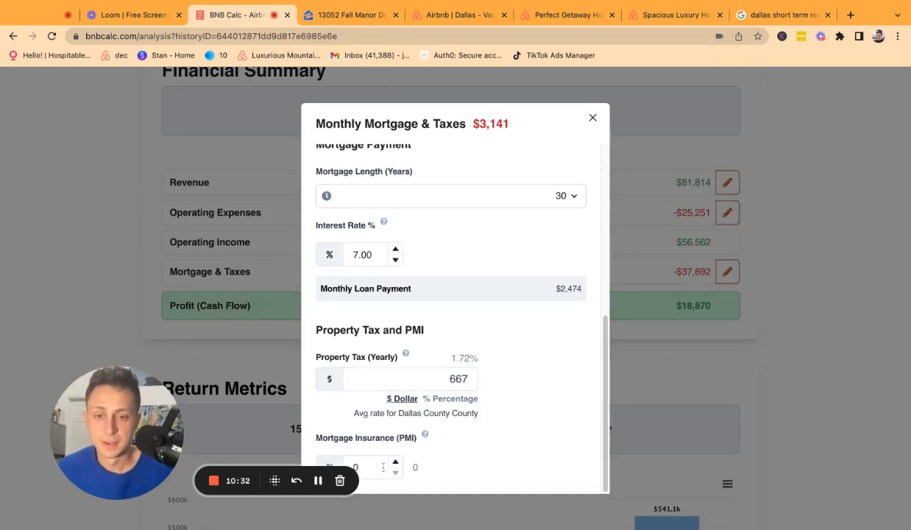
Lower the down payment and check the resulting $193 monthly PMI.
scroll(460, 316, up, 3)
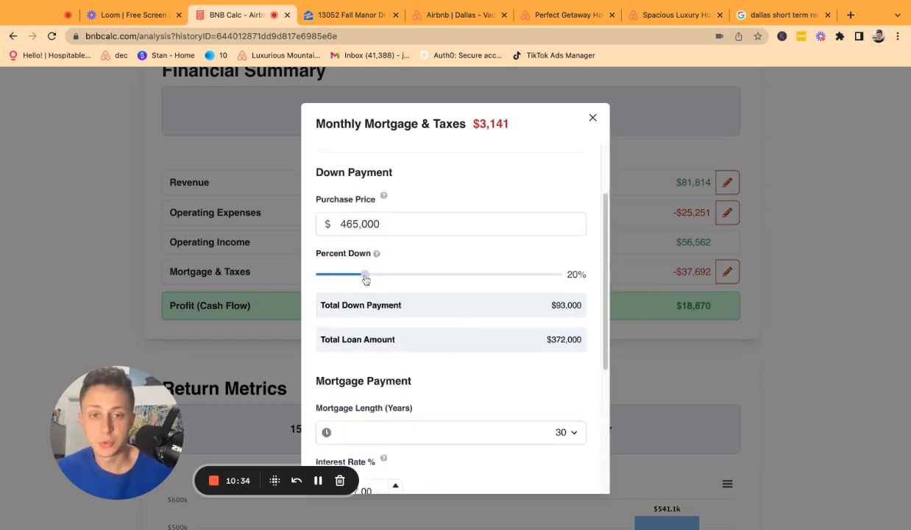
mouse_move(366, 279)
mouse_down()
mouse_move(333, 278)
mouse_move(341, 275)
mouse_up()
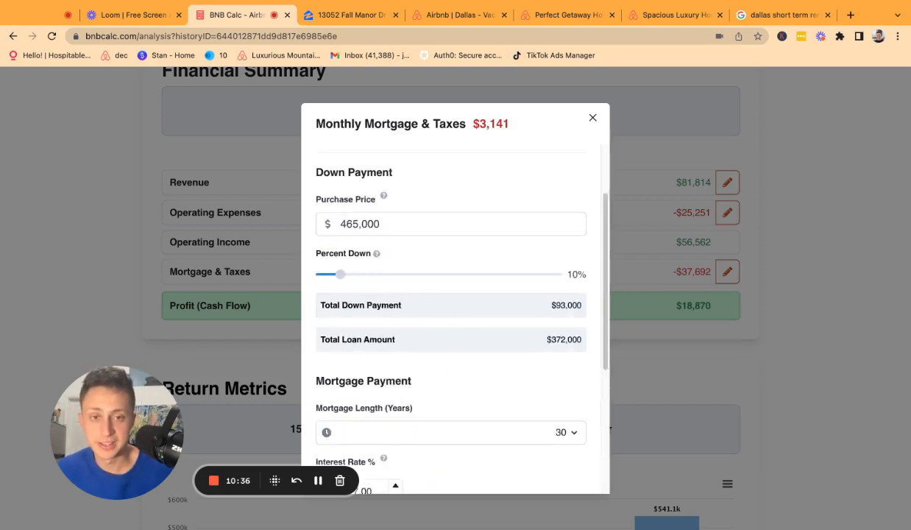
scroll(419, 383, down, 3)
scroll(420, 382, down, 1)
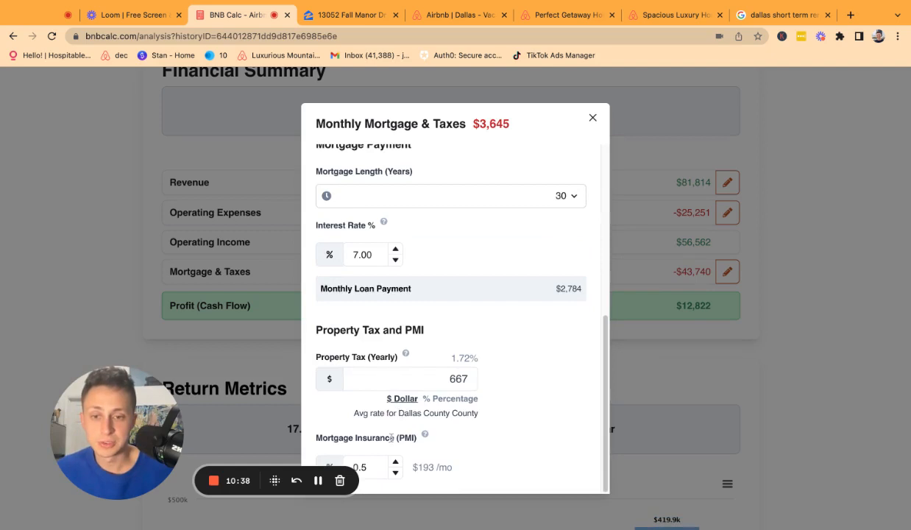
click(368, 467)
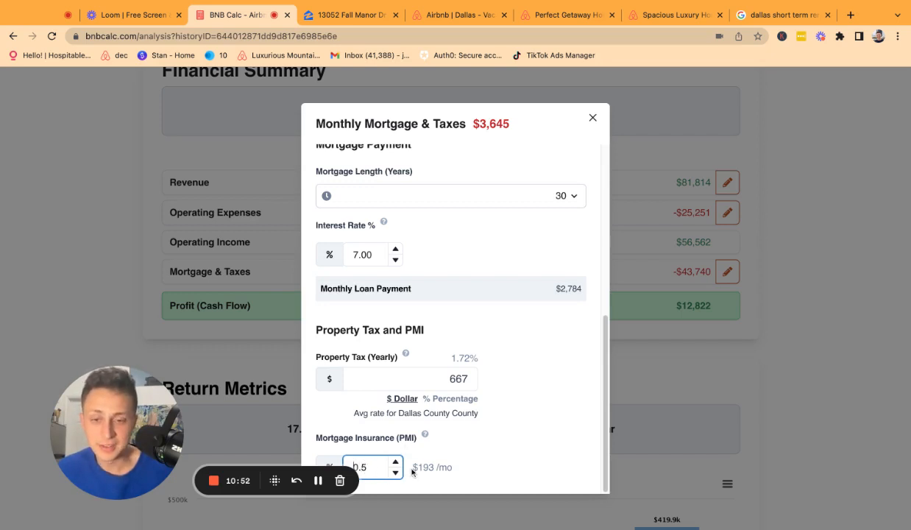
drag(414, 468, 440, 469)
Raise the down payment back to 20%, confirm PMI is 0, and close the mortgage settings.
scroll(507, 326, up, 5)
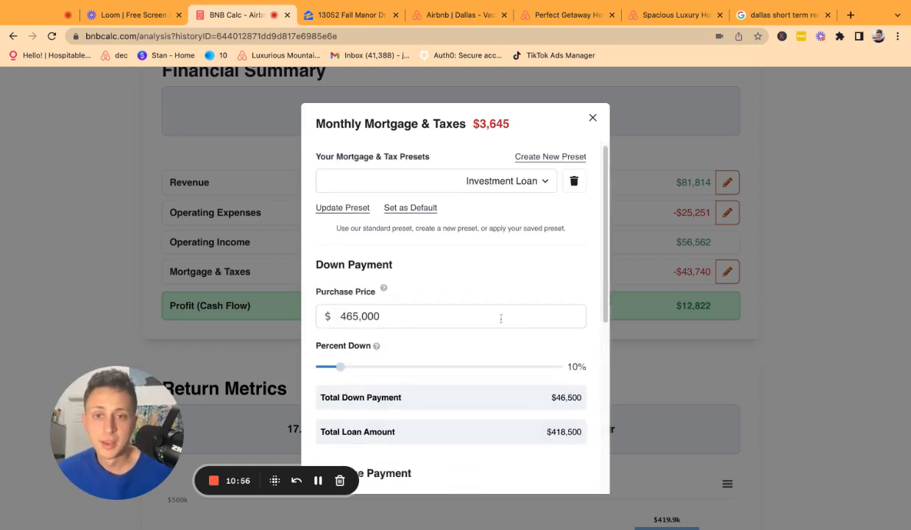
drag(339, 367, 346, 374)
key(Right)
key(Right)
key(Right)
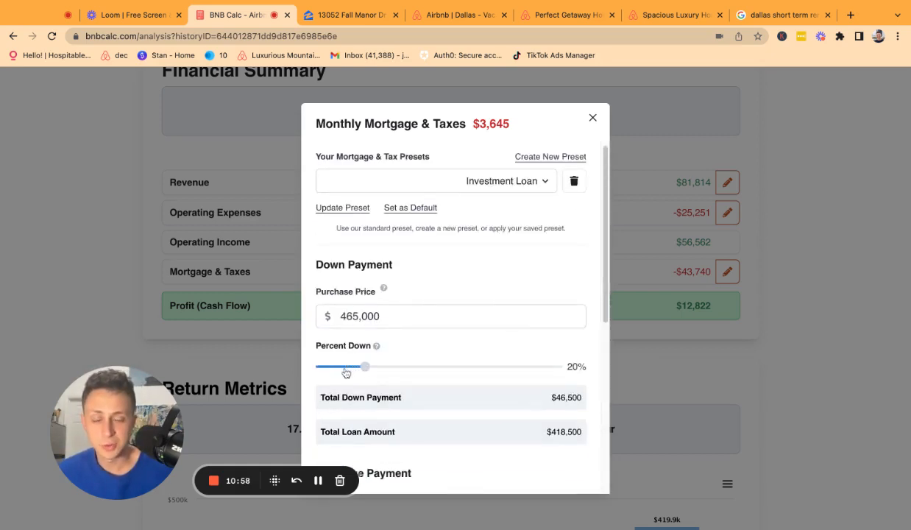
scroll(465, 384, down, 5)
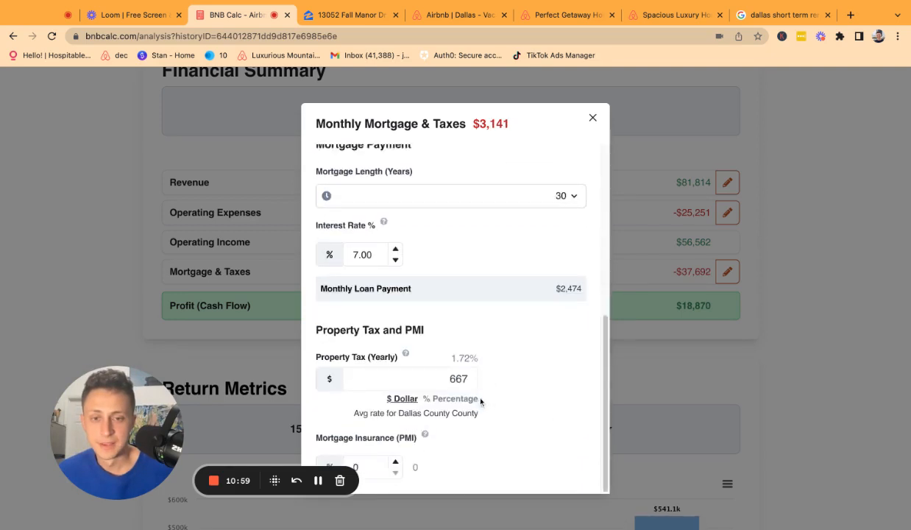
click(364, 465)
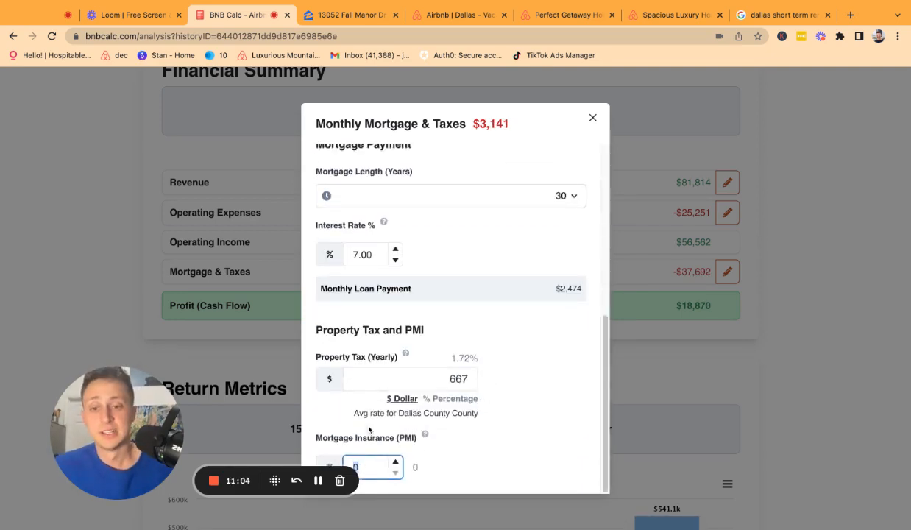
scroll(480, 360, up, 5)
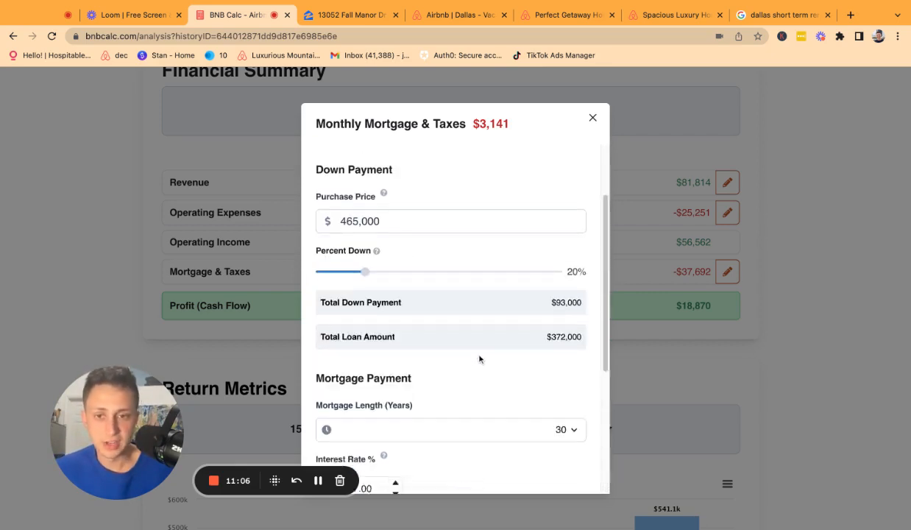
scroll(417, 425, down, 5)
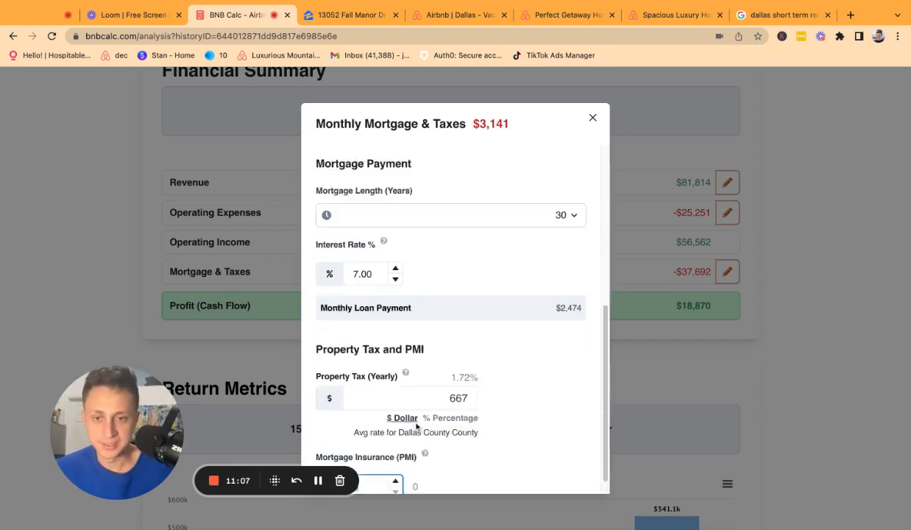
click(593, 118)
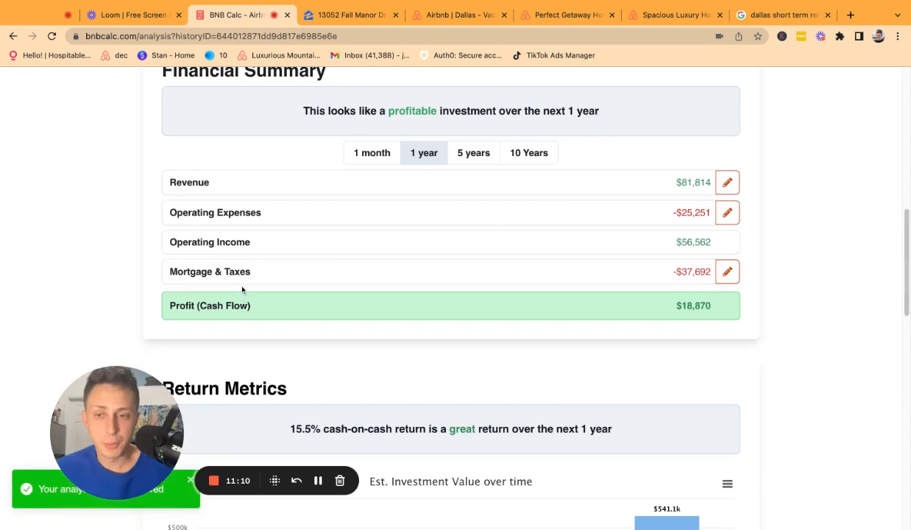
Compare the 1-month, 5-year and 10-year figures, then return the summary to 1 year.
scroll(691, 302, down, 1)
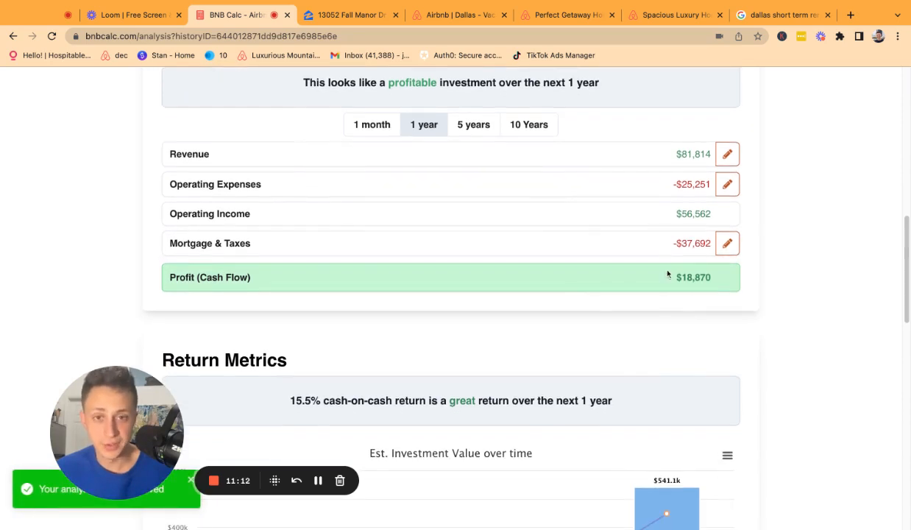
click(367, 132)
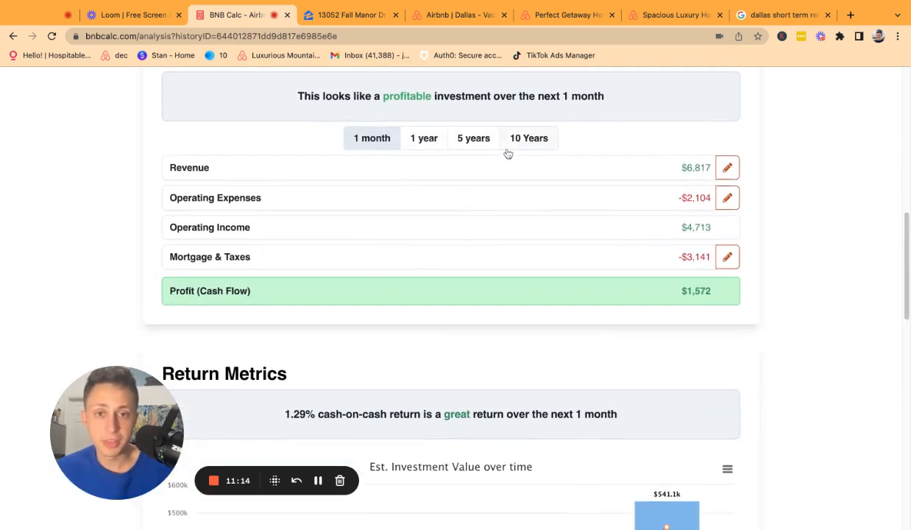
click(418, 139)
click(464, 139)
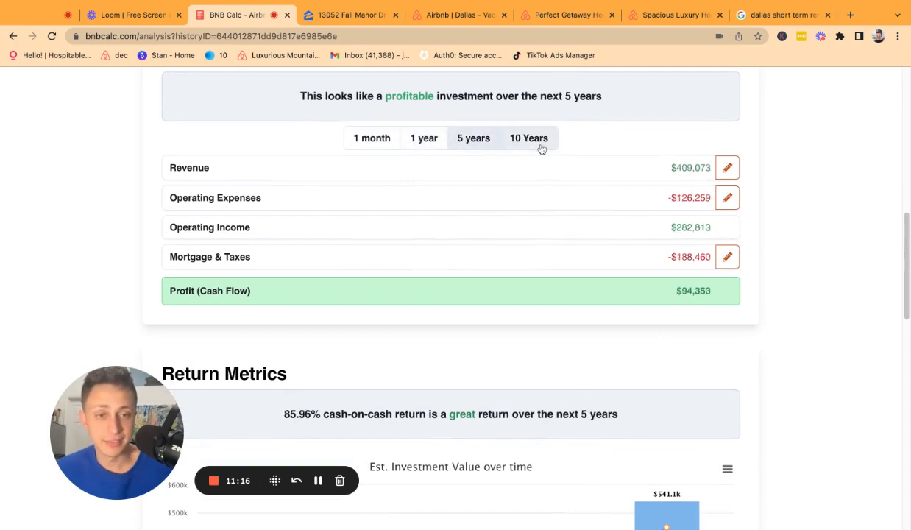
click(536, 140)
scroll(556, 320, down, 3)
scroll(555, 319, up, 7)
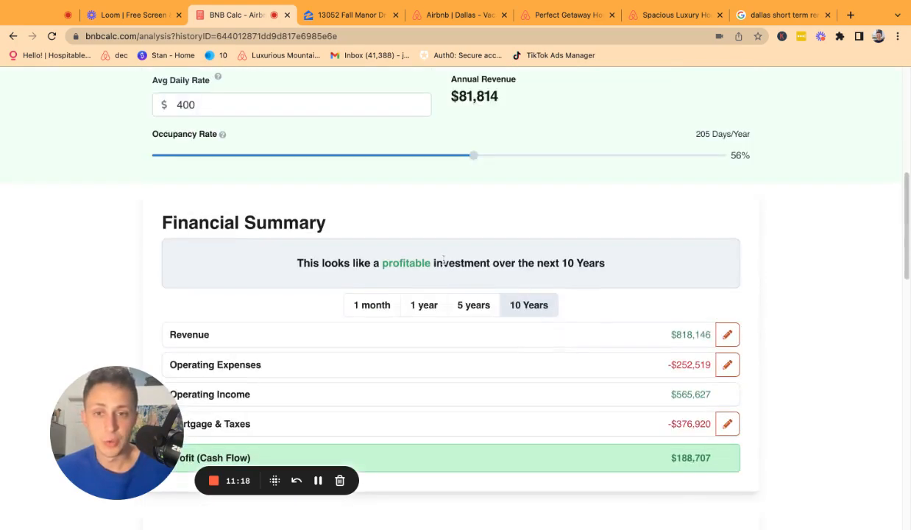
click(421, 305)
scroll(458, 305, down, 13)
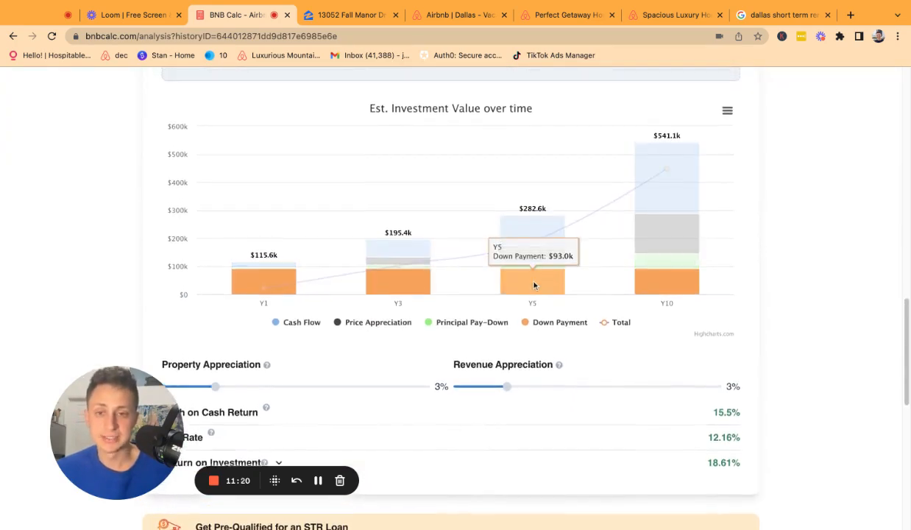
scroll(533, 264, up, 1)
Inspect the chart bars and review the $121,700 cash needed in the Cash Investment Summary.
mouse_move(240, 290)
mouse_move(650, 223)
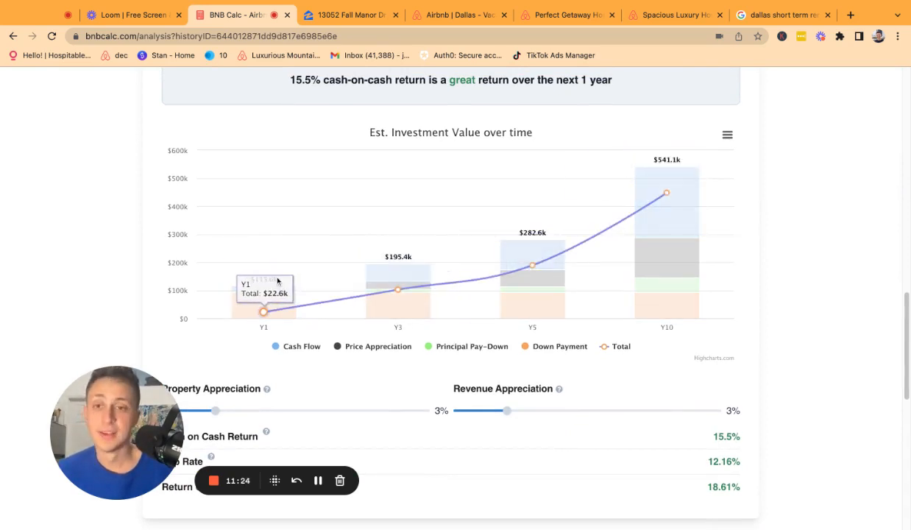
mouse_move(280, 307)
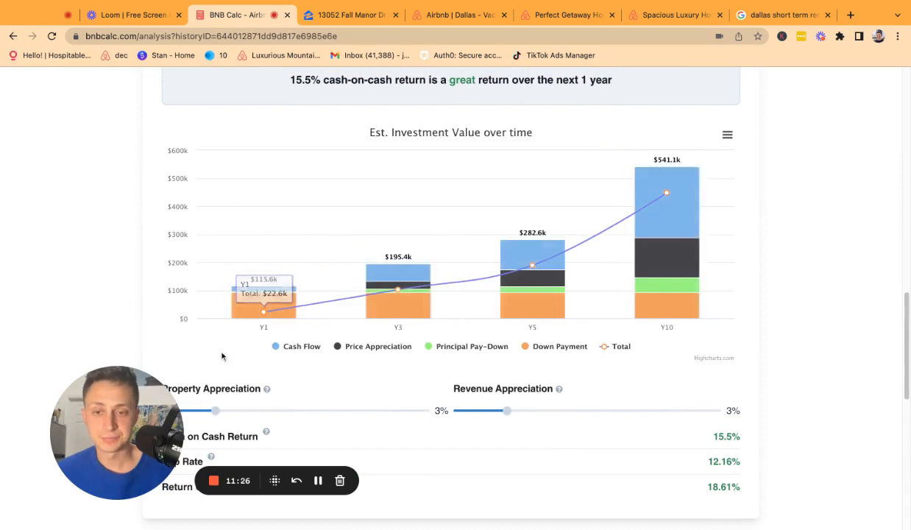
scroll(270, 325, down, 5)
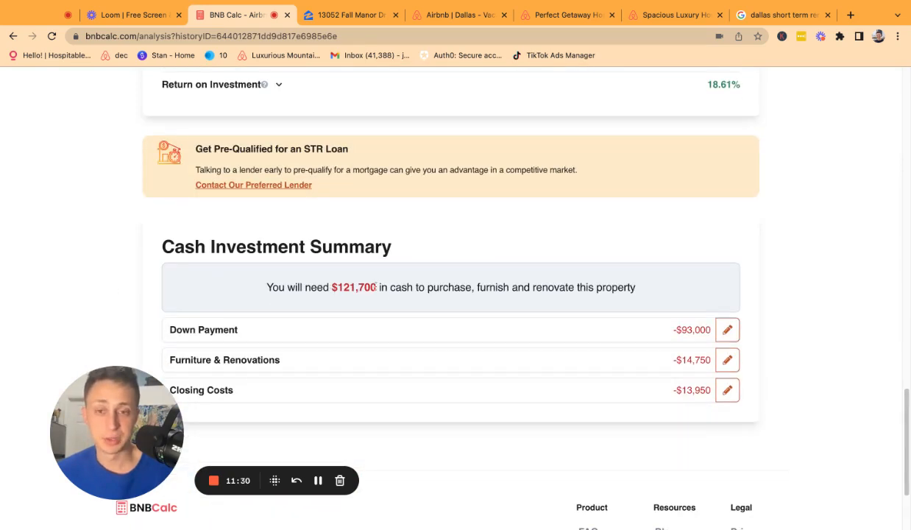
scroll(377, 287, up, 3)
scroll(377, 289, up, 3)
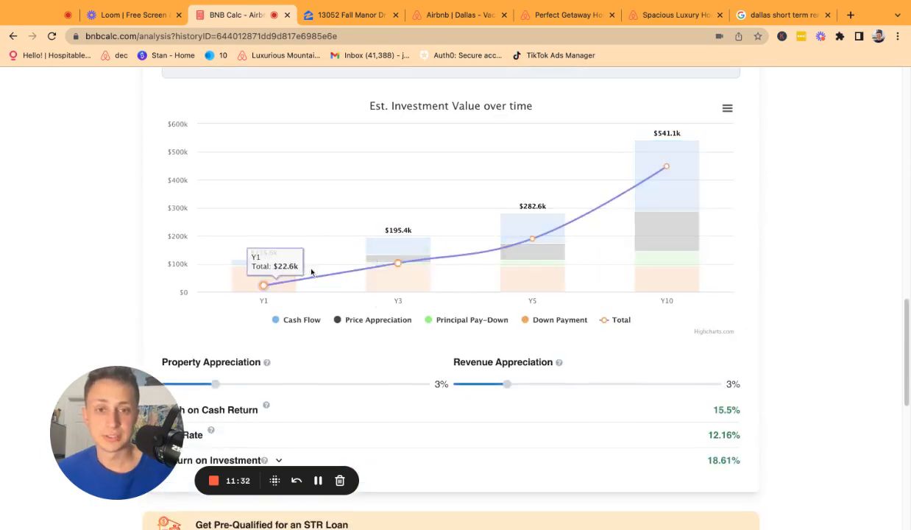
scroll(521, 384, down, 6)
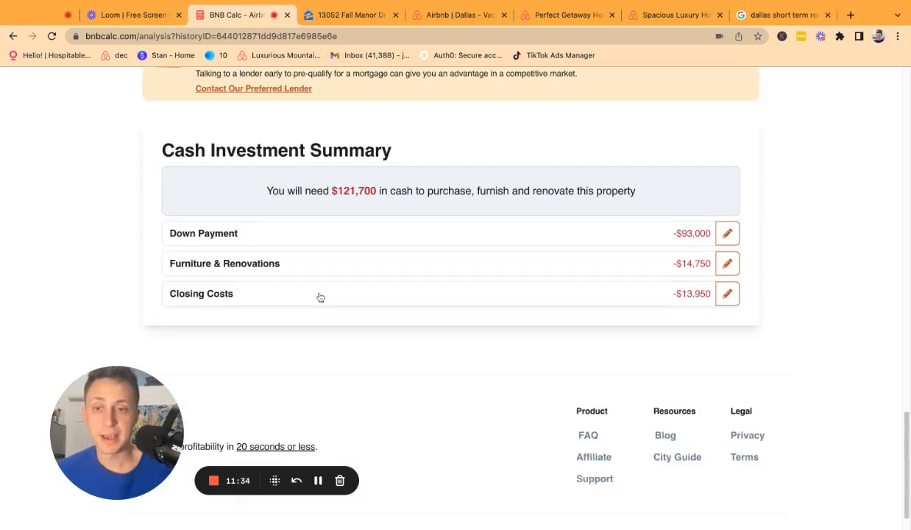
Open the $14,750 Furniture & Renovations costs and focus the Additional Repairs & Renovations field.
click(237, 293)
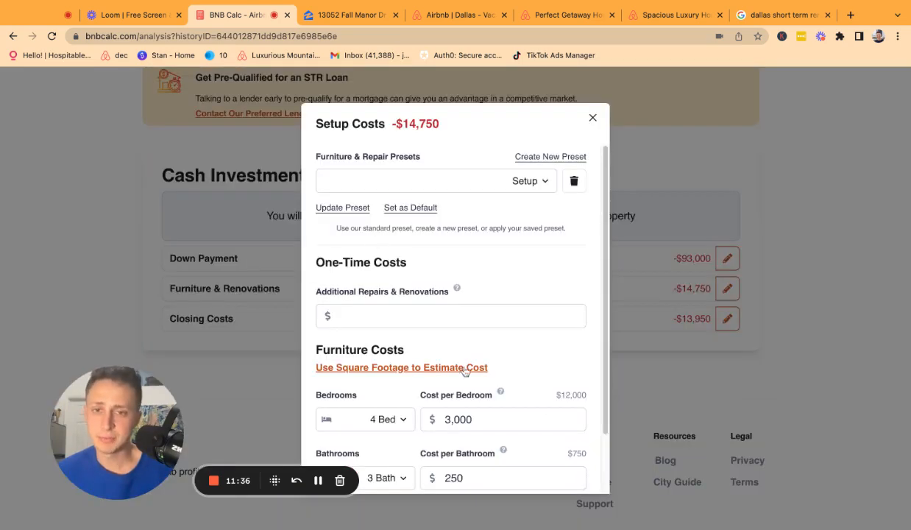
click(413, 317)
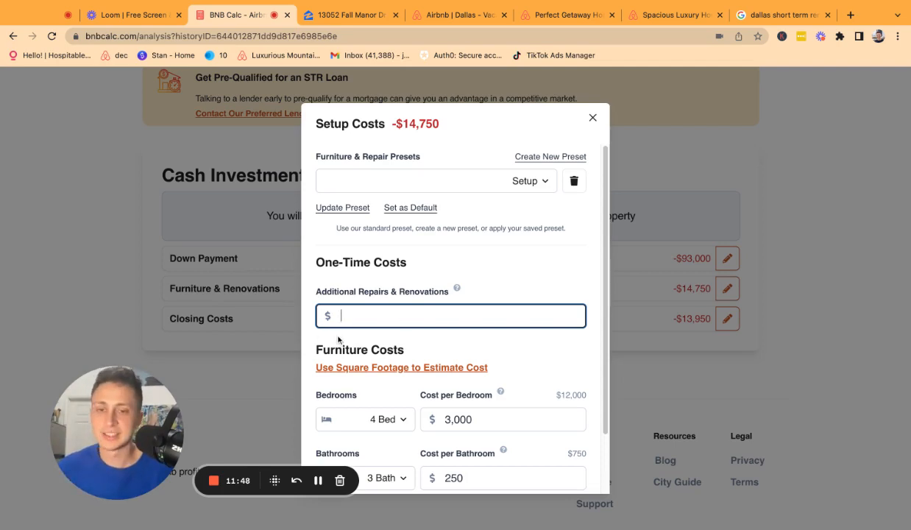
Browse the Zillow listing's monthly costs ($2,344 principal and interest, $667 taxes), then return to BNB Calc.
click(346, 14)
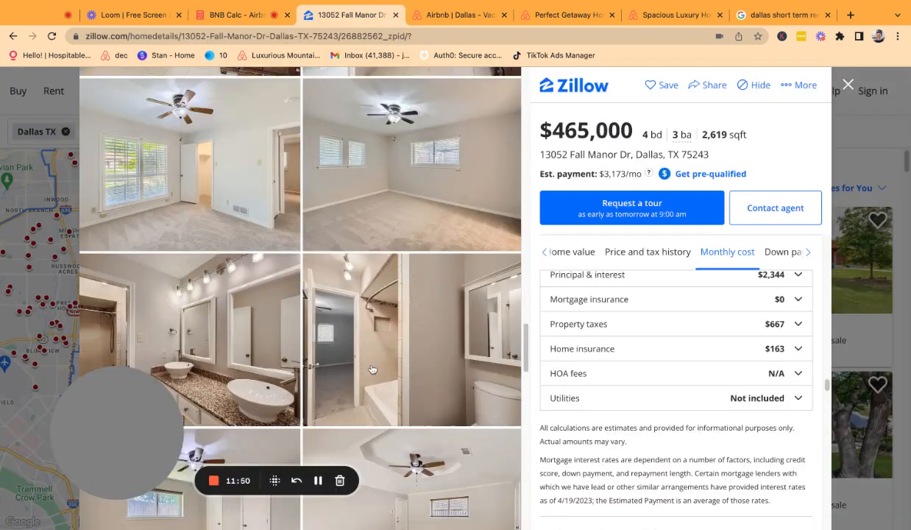
scroll(372, 364, down, 3)
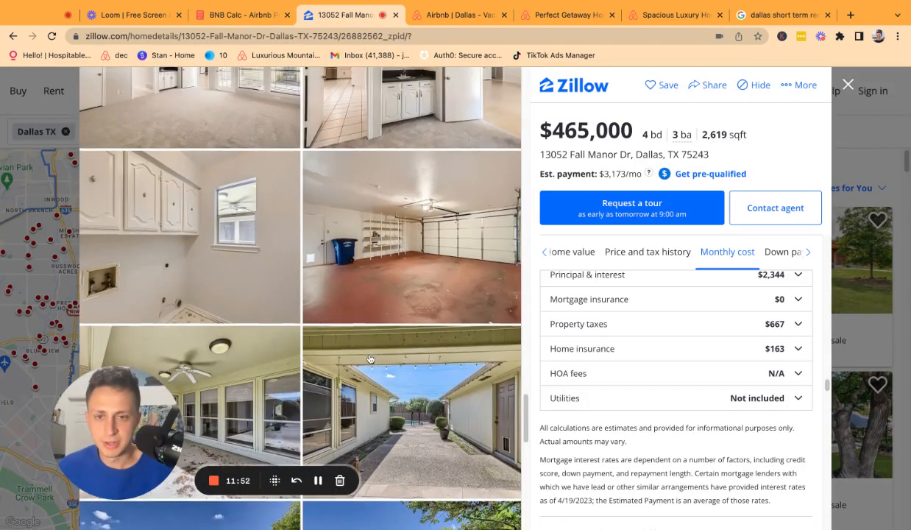
scroll(369, 358, down, 1)
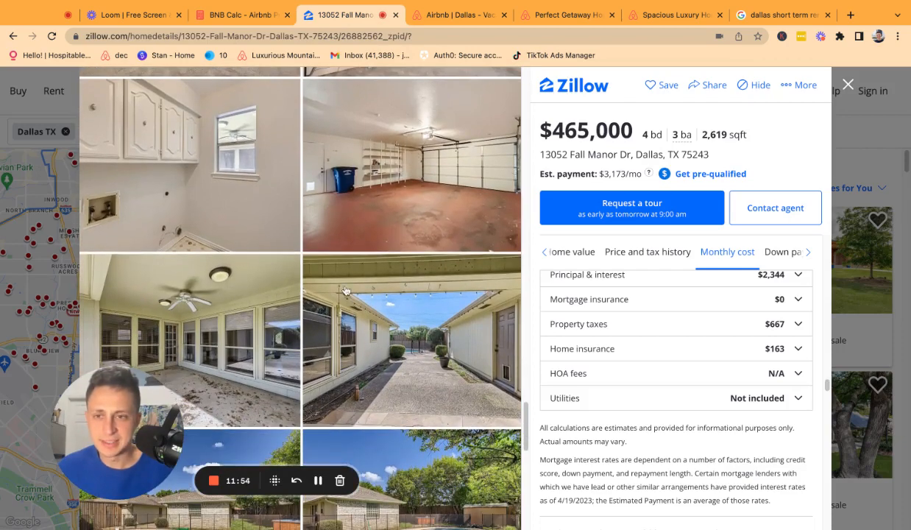
scroll(339, 287, down, 2)
scroll(345, 290, down, 4)
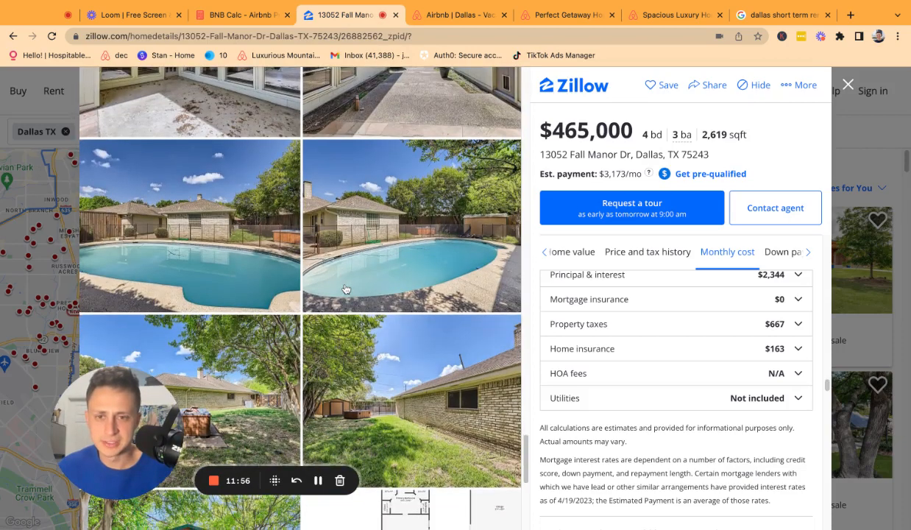
scroll(345, 290, down, 1)
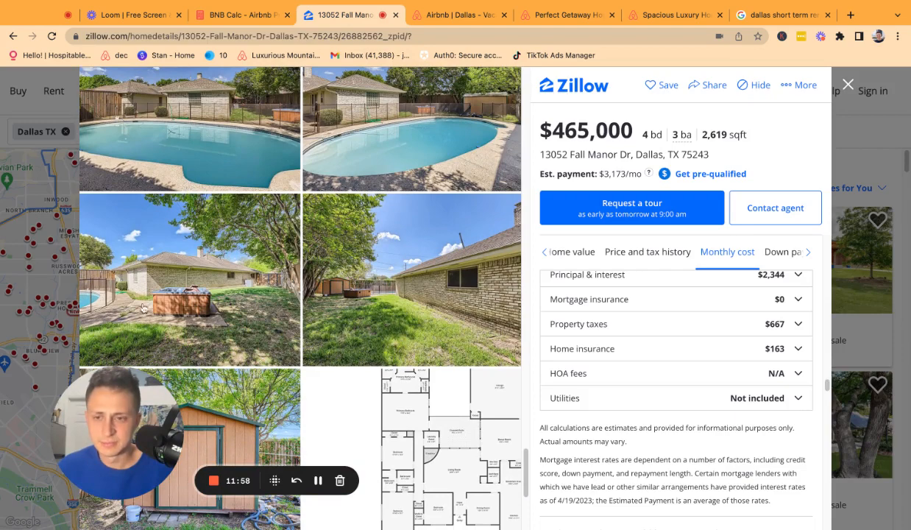
scroll(418, 300, down, 1)
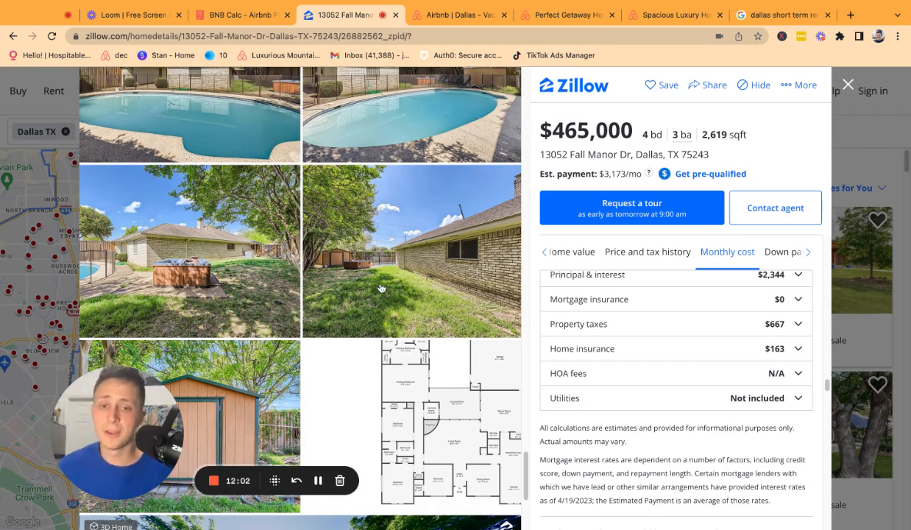
scroll(372, 278, down, 5)
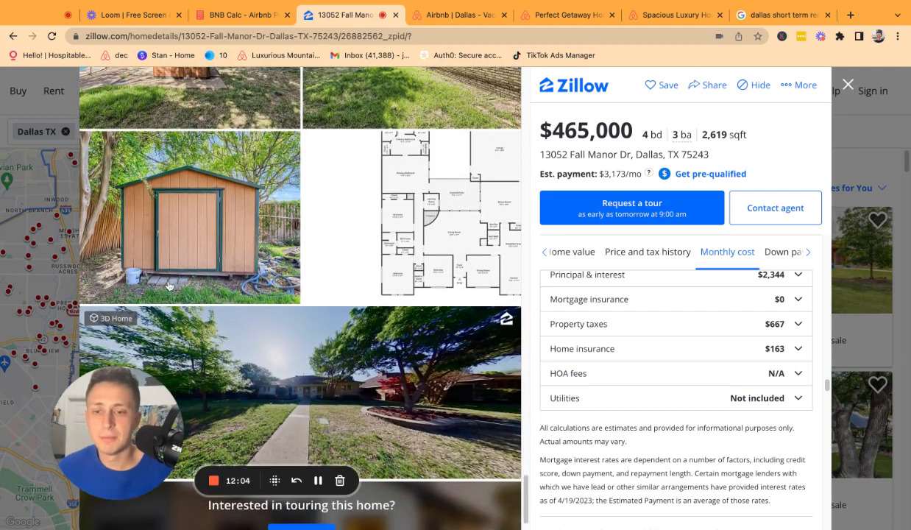
scroll(168, 286, up, 5)
scroll(372, 409, up, 2)
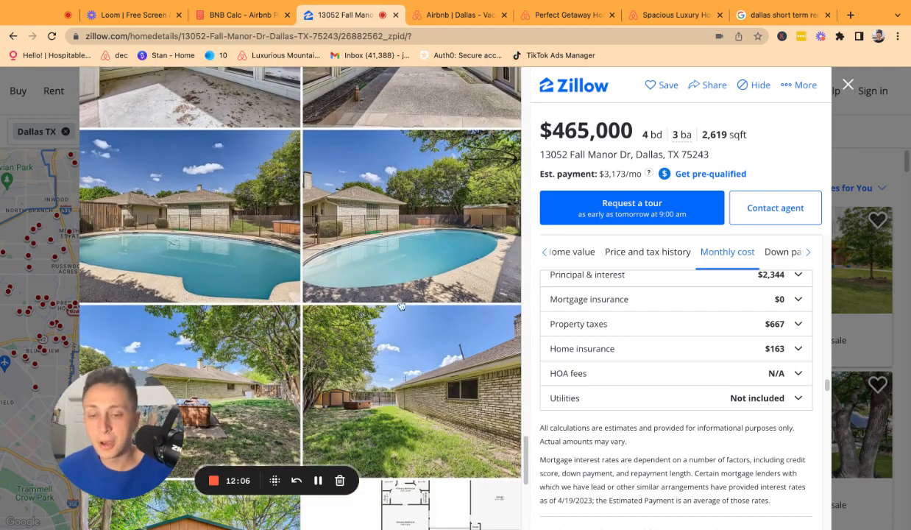
scroll(365, 262, down, 2)
scroll(314, 314, up, 6)
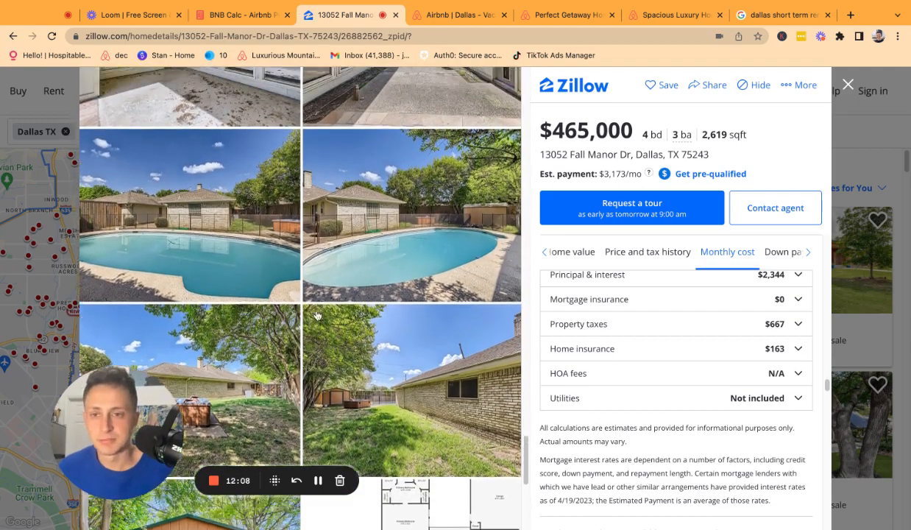
scroll(314, 315, up, 1)
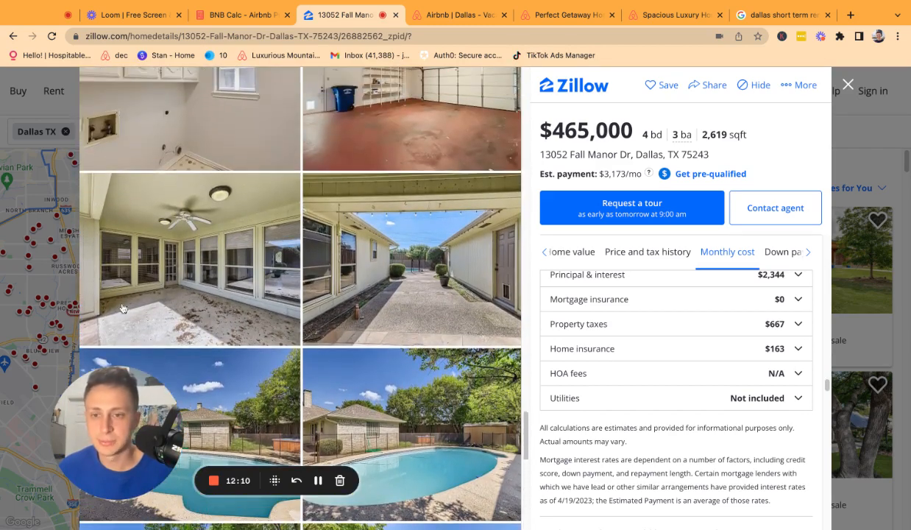
scroll(179, 319, up, 8)
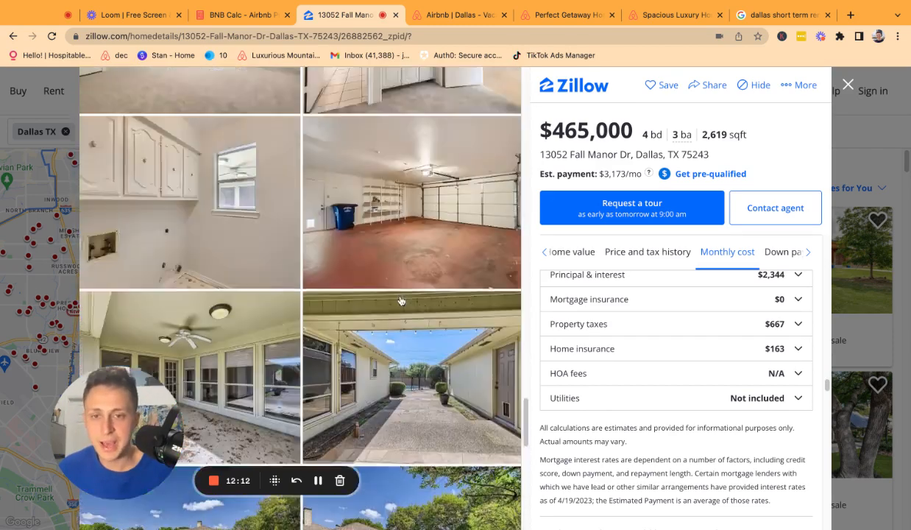
scroll(376, 350, down, 3)
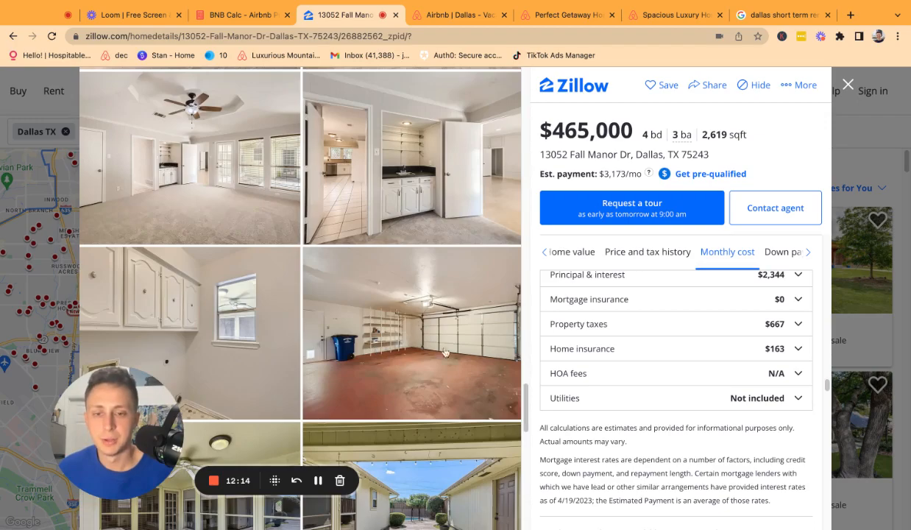
scroll(437, 356, up, 6)
scroll(448, 363, up, 15)
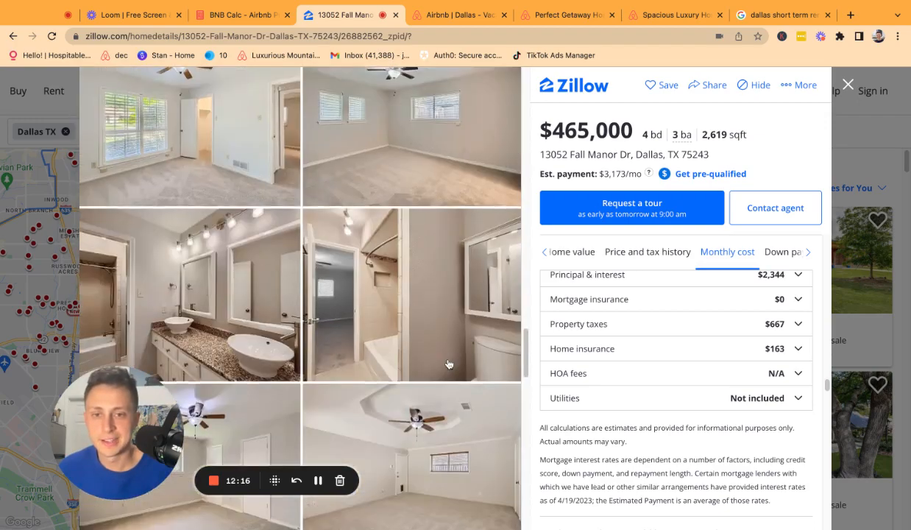
scroll(412, 346, up, 6)
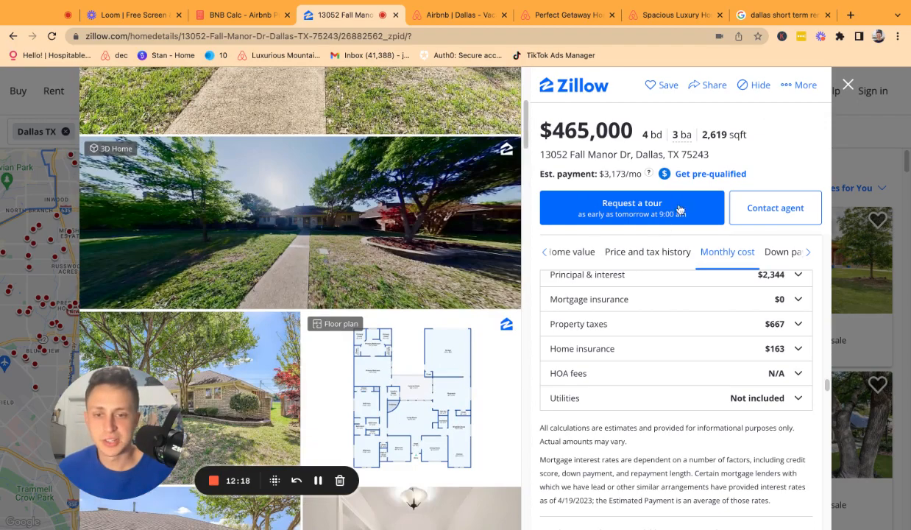
click(262, 21)
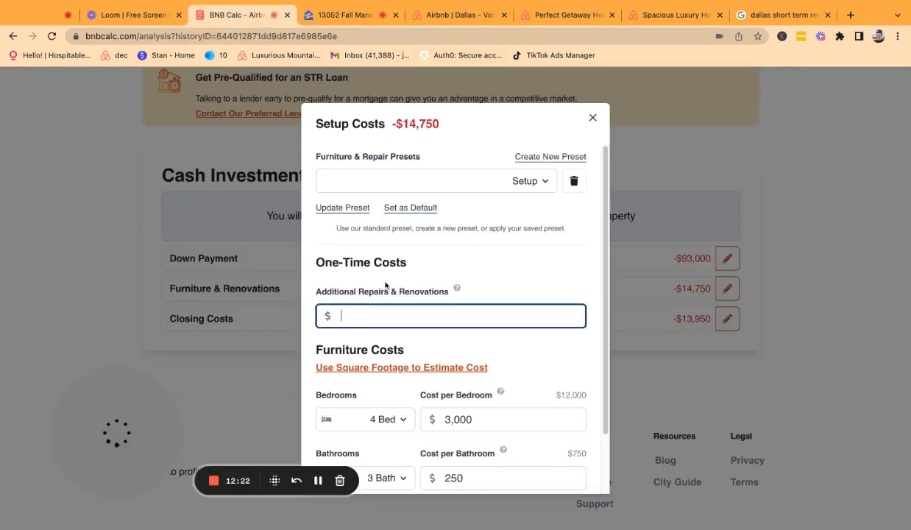
Enter $25,000 for Additional Repairs & Renovations.
text(250000)
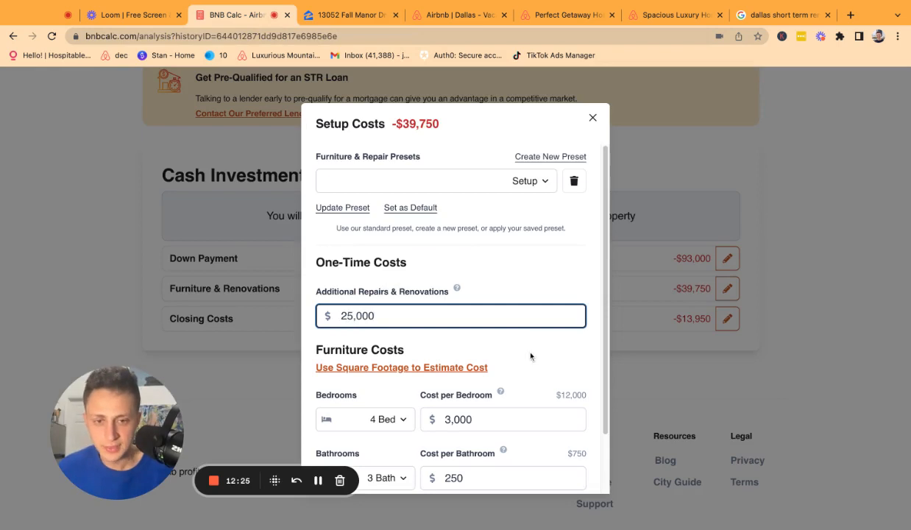
scroll(531, 357, down, 2)
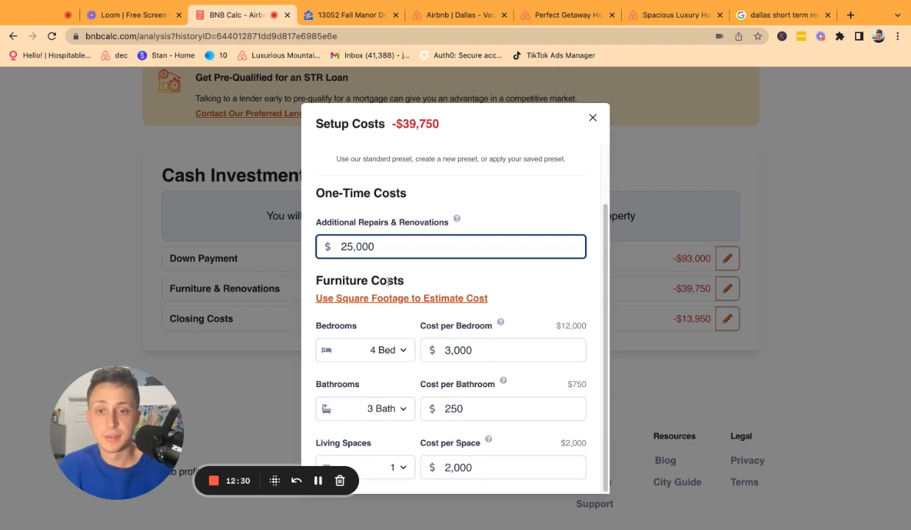
click(359, 273)
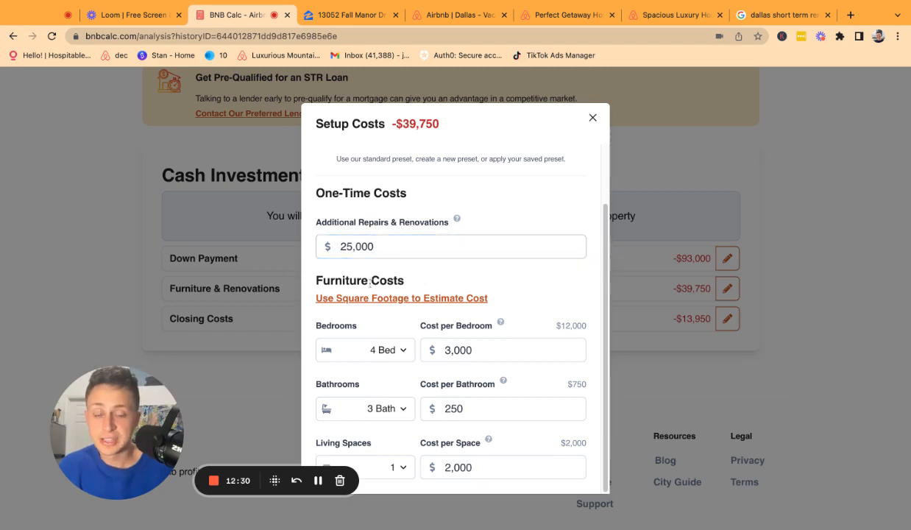
Switch furniture to square-footage pricing and compare the Budget 8, Moderate 12 and Luxury 20 rates.
click(431, 305)
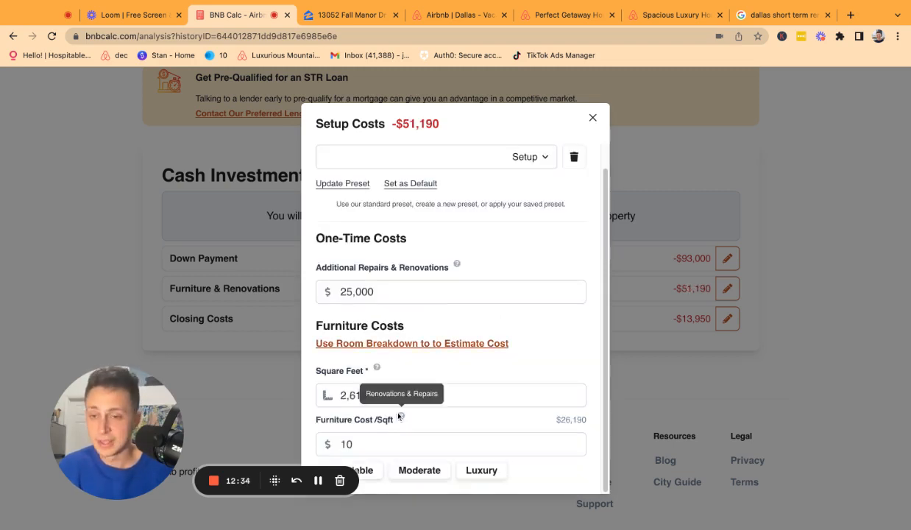
click(420, 474)
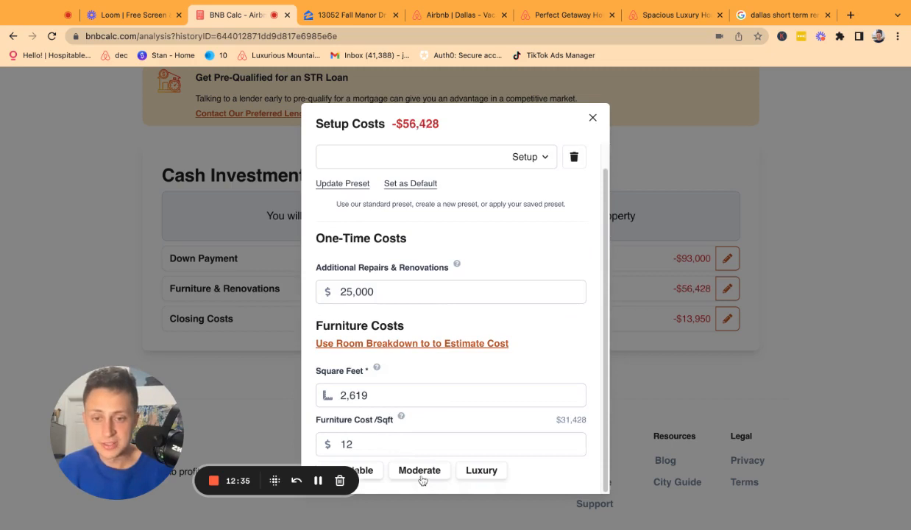
double_click(354, 445)
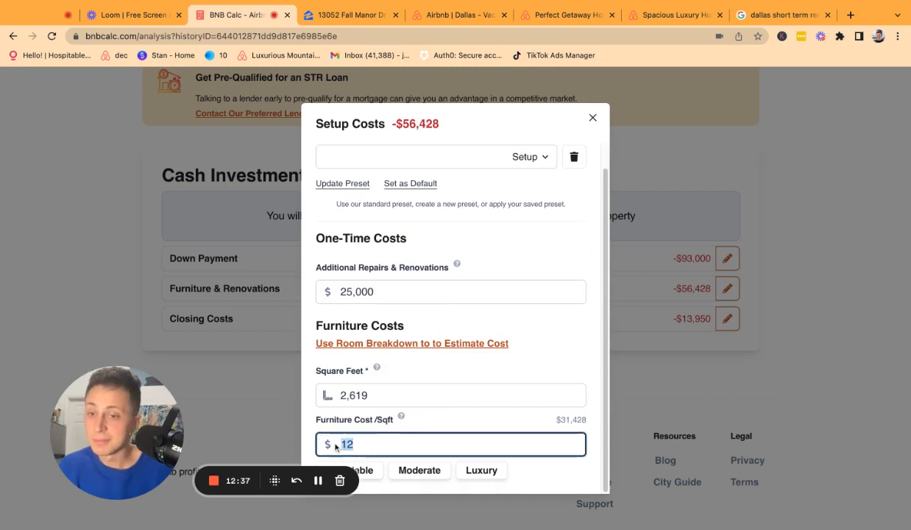
click(372, 471)
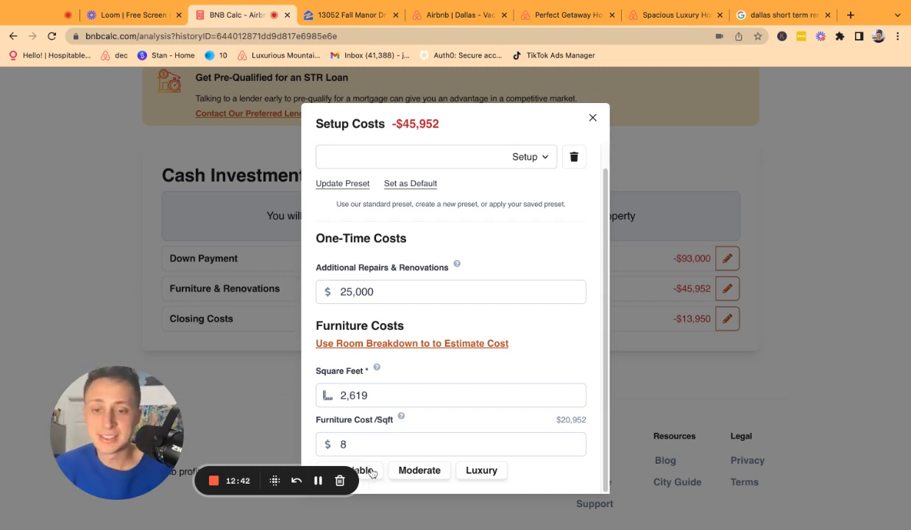
click(423, 475)
click(479, 472)
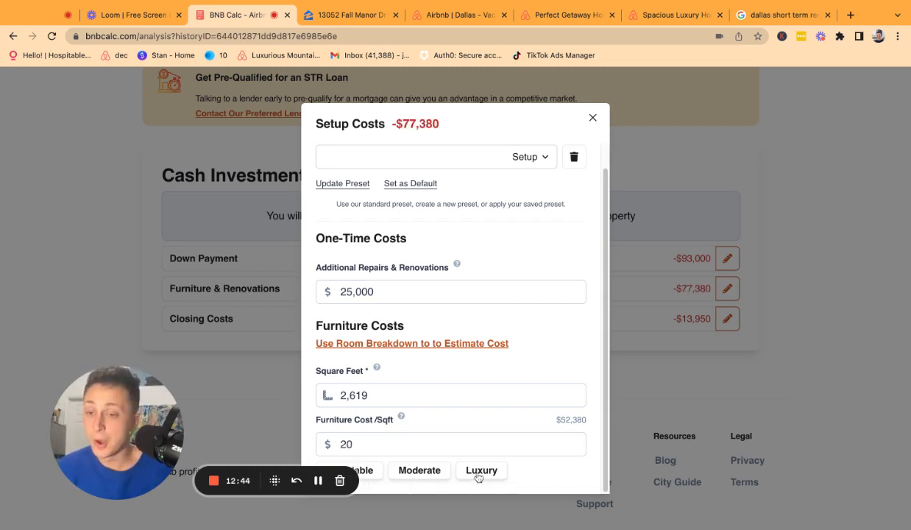
click(427, 475)
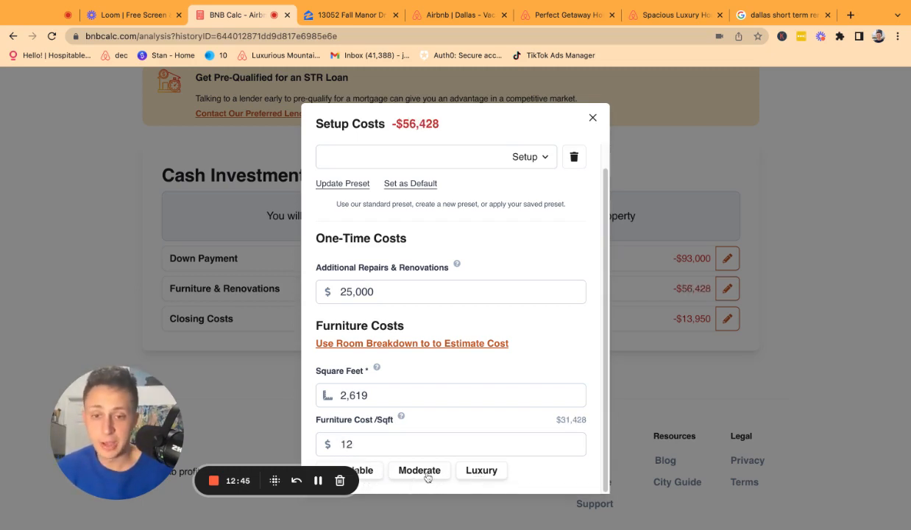
Set Furniture Cost/Sqft to 14, giving a $36,666 furniture estimate.
click(368, 443)
double_click(368, 443)
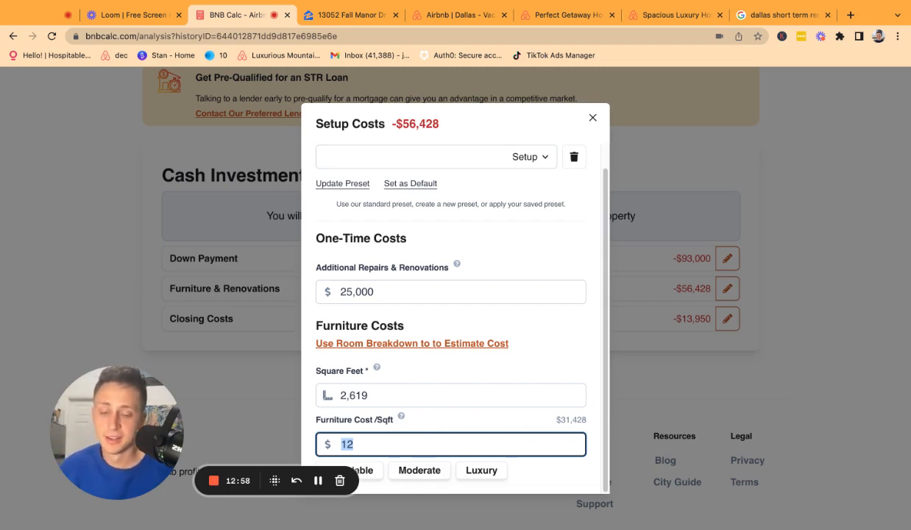
key(BackSpace)
text(15)
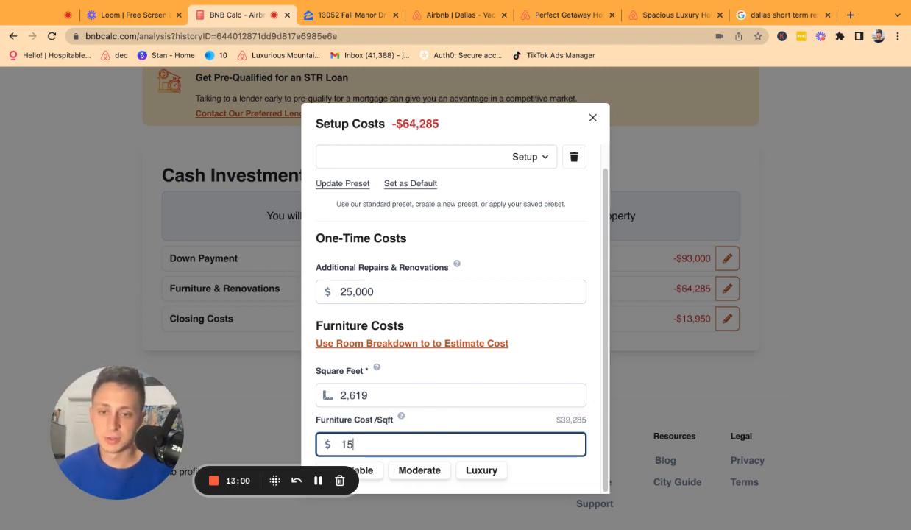
key(BackSpace)
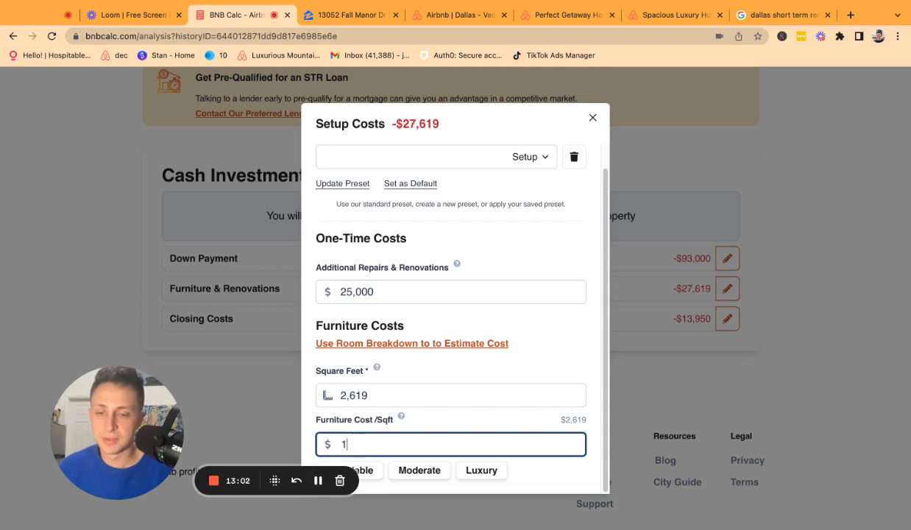
text(4)
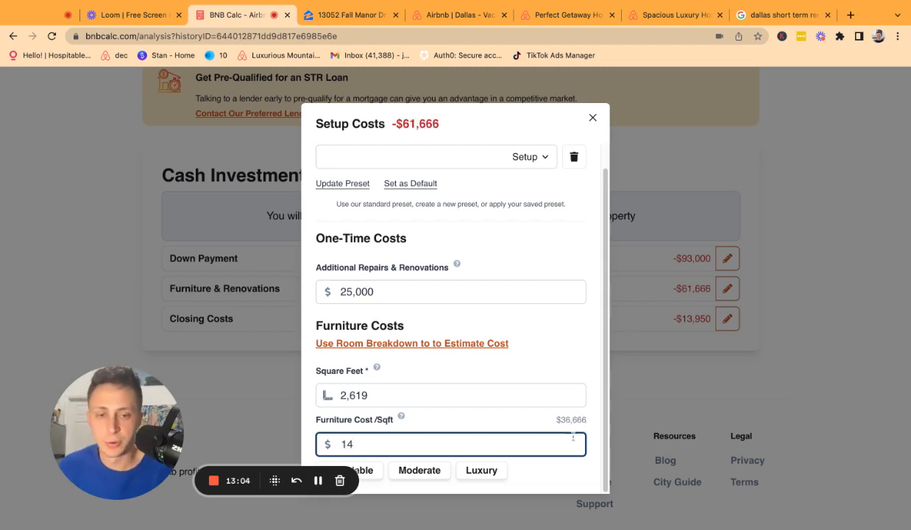
drag(587, 421, 556, 417)
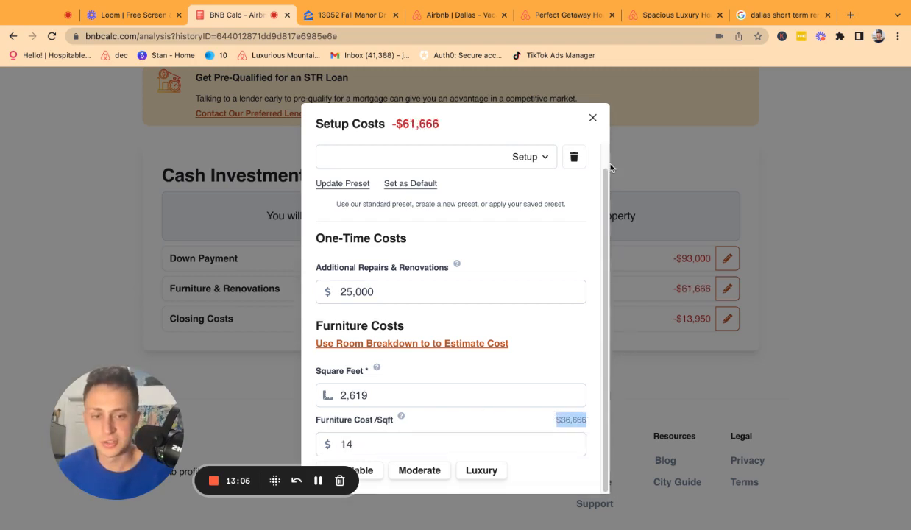
Confirm setup costs total $61,666 with $25,000 repairs, then open the closing costs details.
click(593, 117)
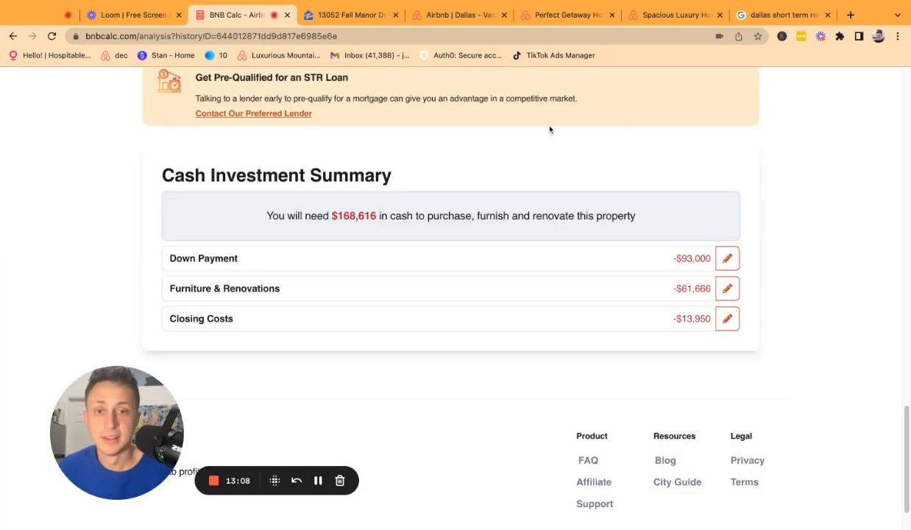
click(338, 269)
click(589, 151)
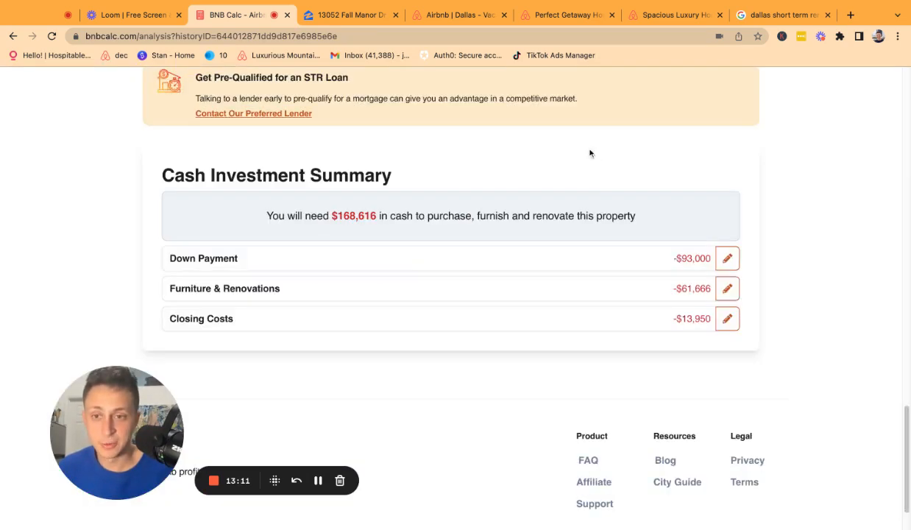
click(391, 288)
scroll(530, 221, down, 1)
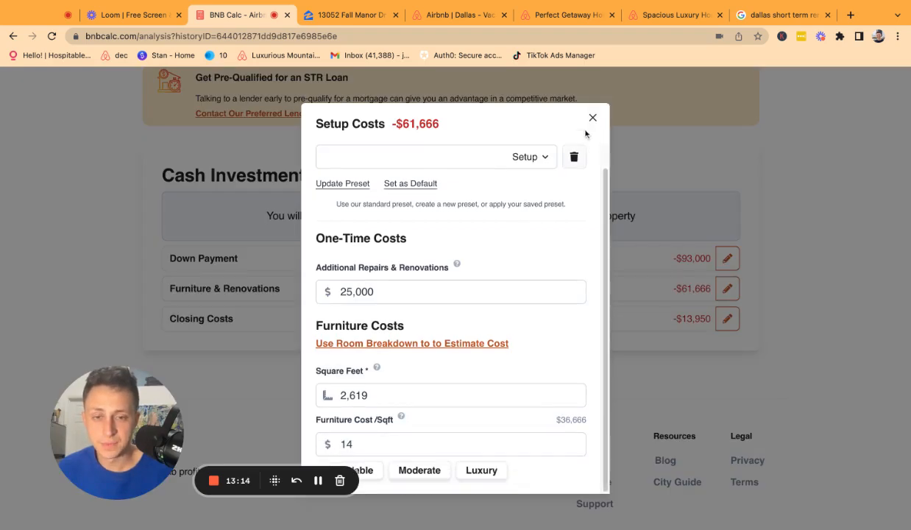
drag(391, 124, 445, 129)
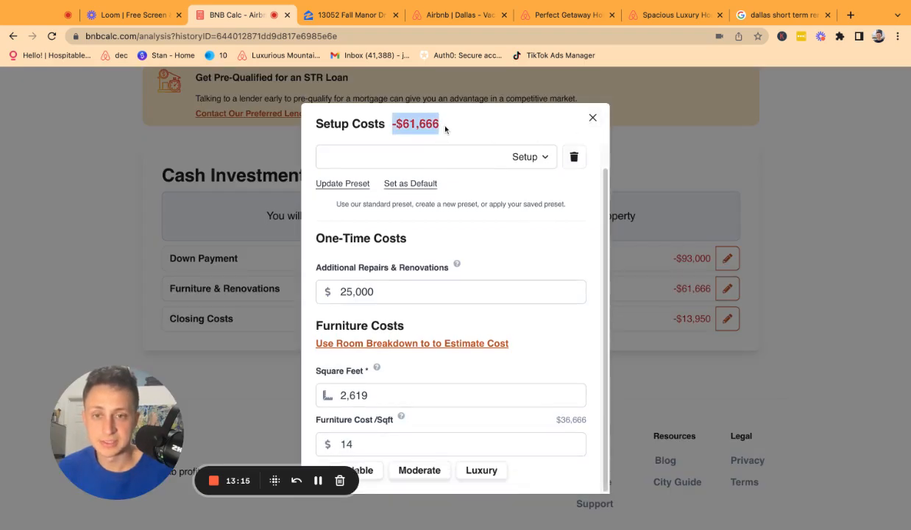
click(340, 293)
double_click(340, 292)
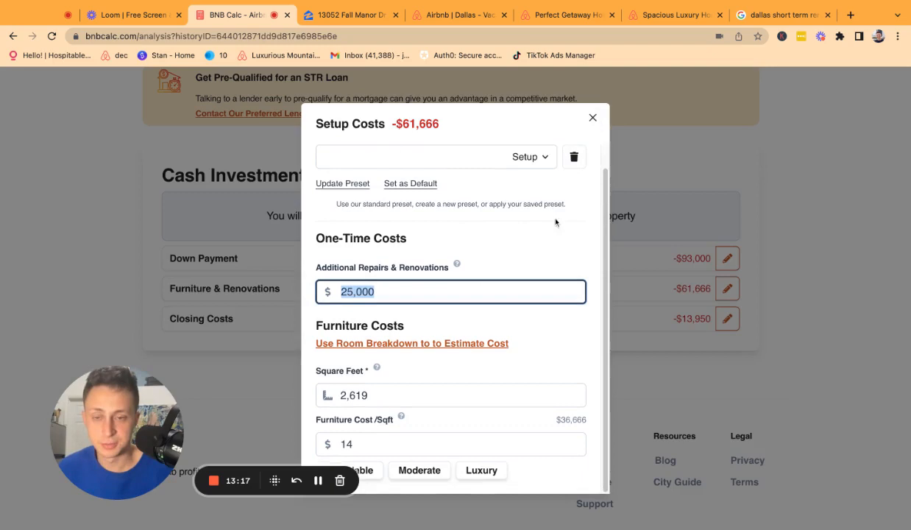
click(593, 118)
click(360, 316)
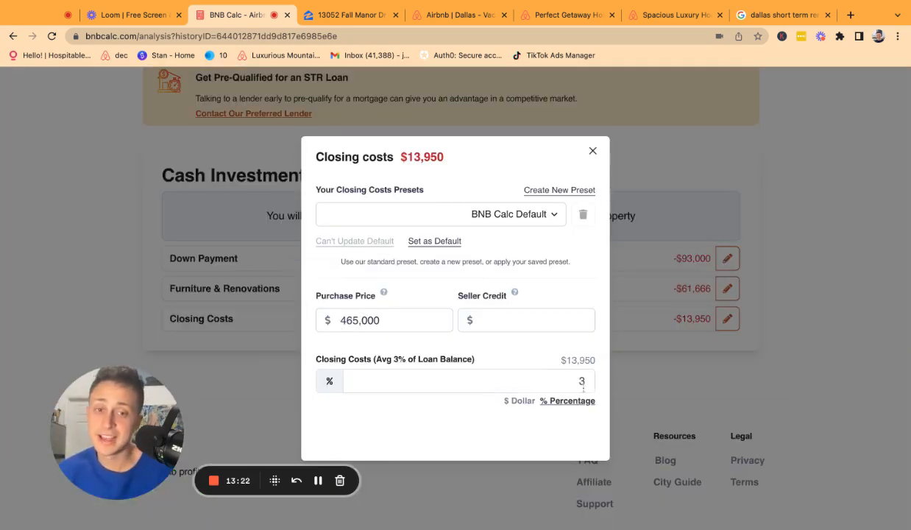
double_click(582, 381)
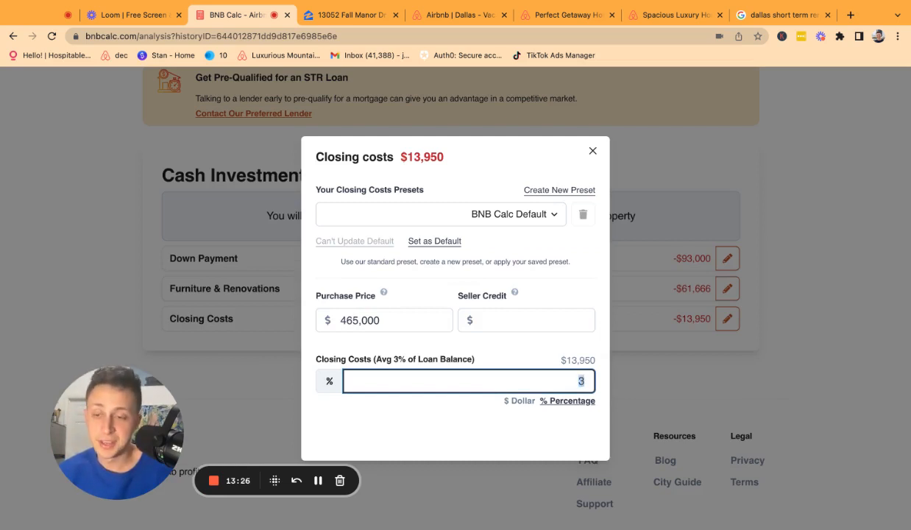
click(517, 401)
double_click(556, 380)
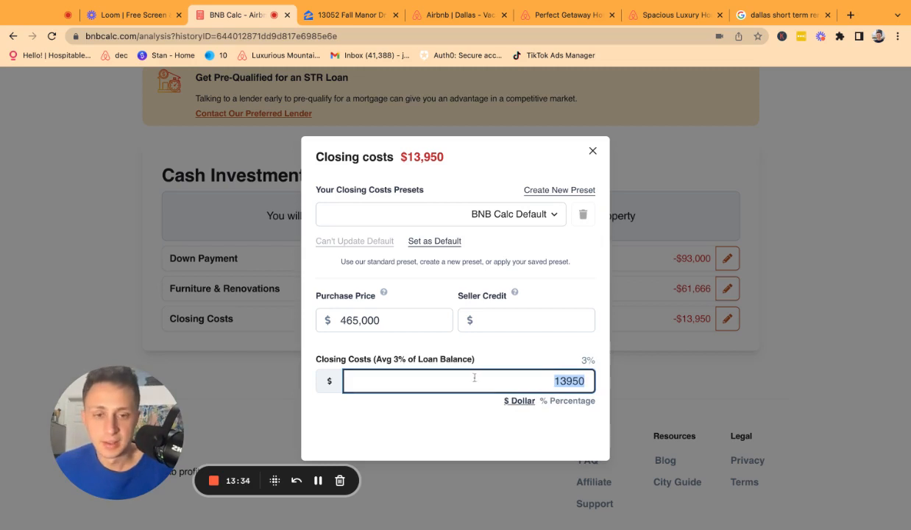
click(571, 402)
click(575, 382)
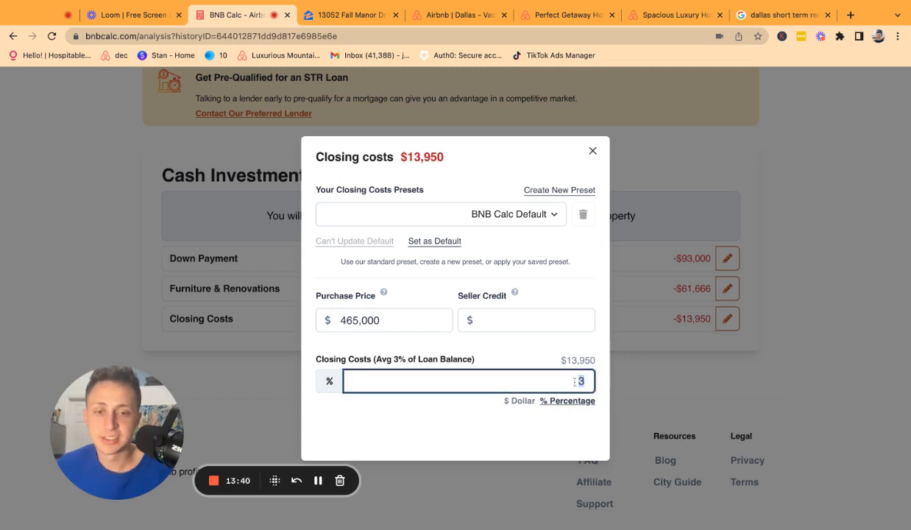
double_click(563, 361)
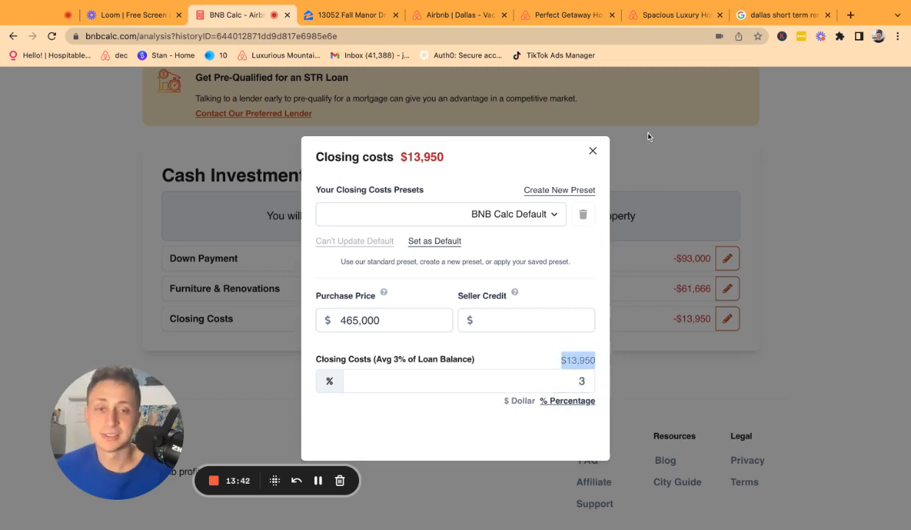
click(592, 150)
scroll(606, 341, up, 2)
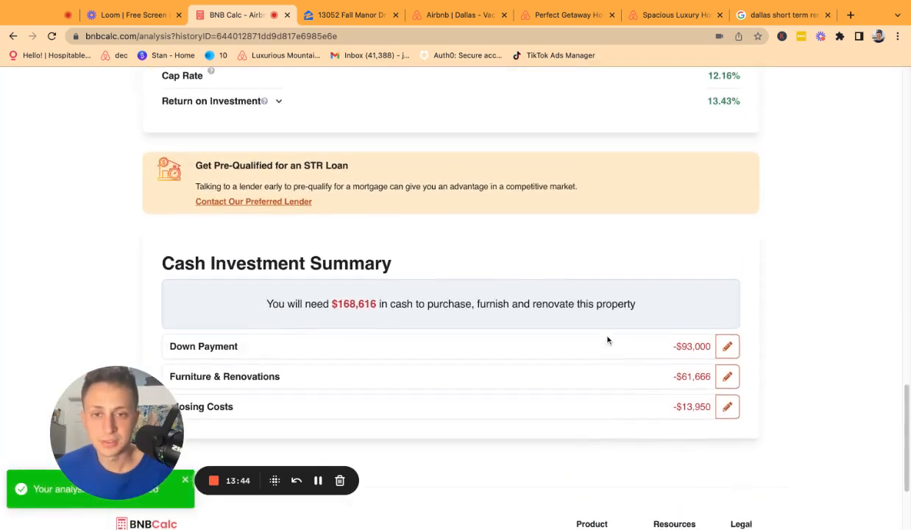
drag(332, 306, 376, 306)
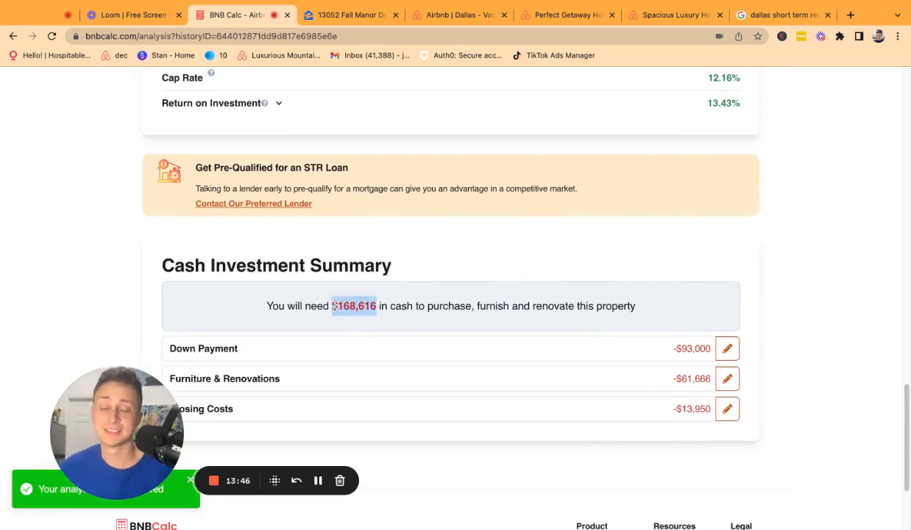
scroll(361, 319, up, 1)
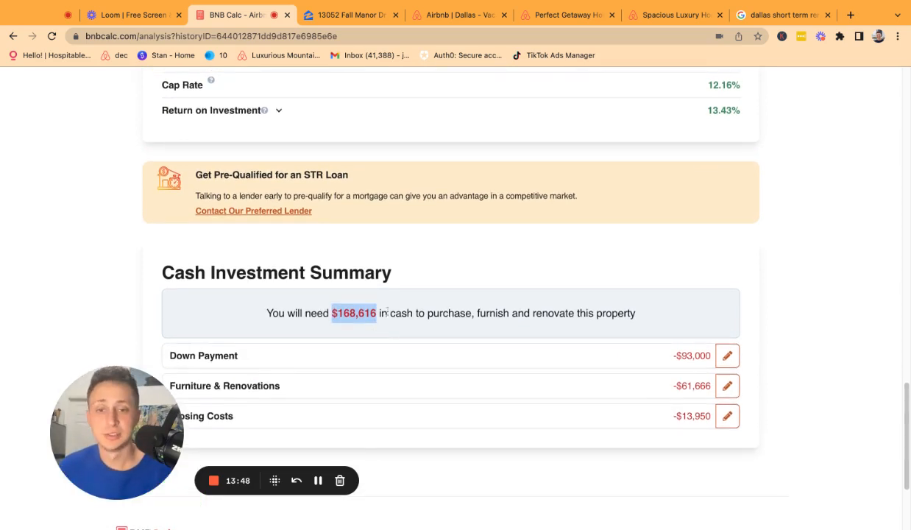
scroll(522, 330, up, 5)
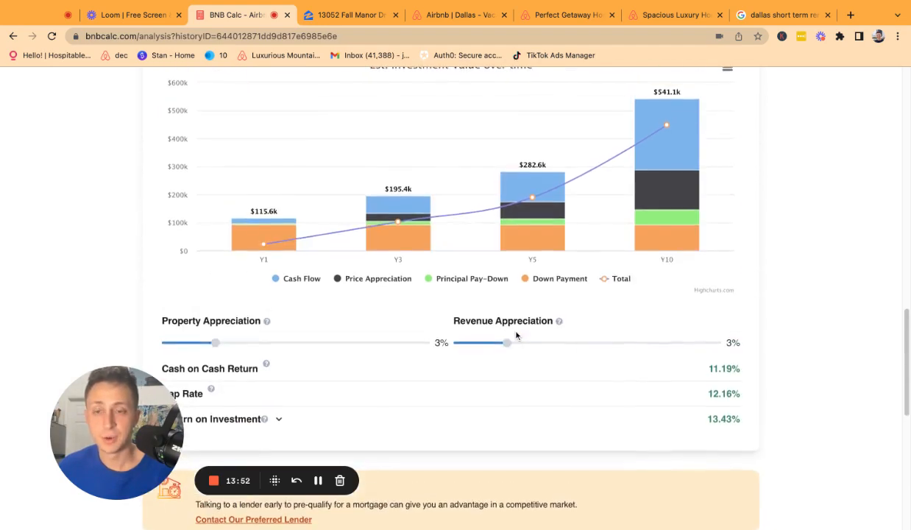
scroll(291, 261, up, 3)
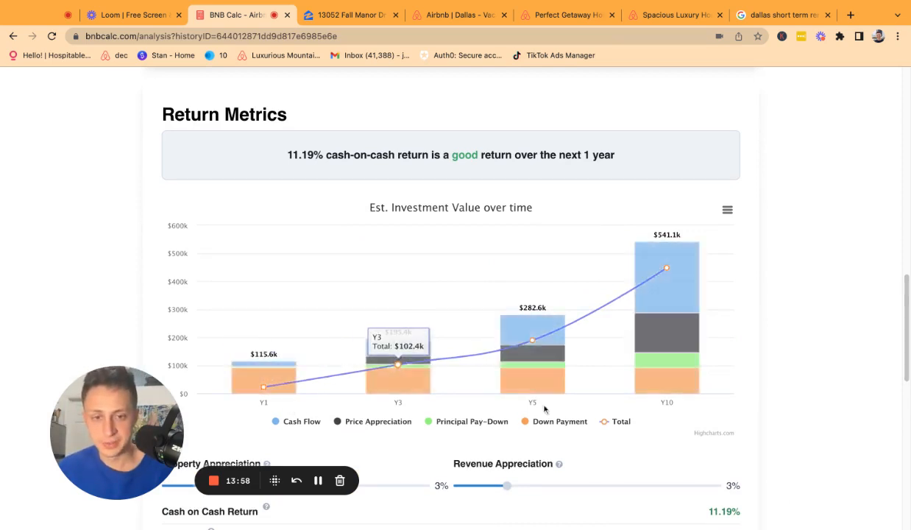
scroll(417, 407, down, 3)
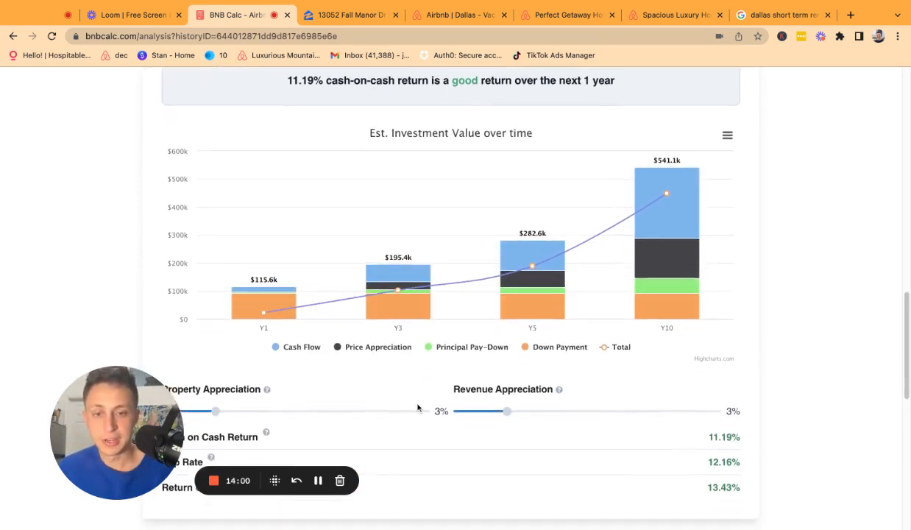
scroll(417, 407, down, 1)
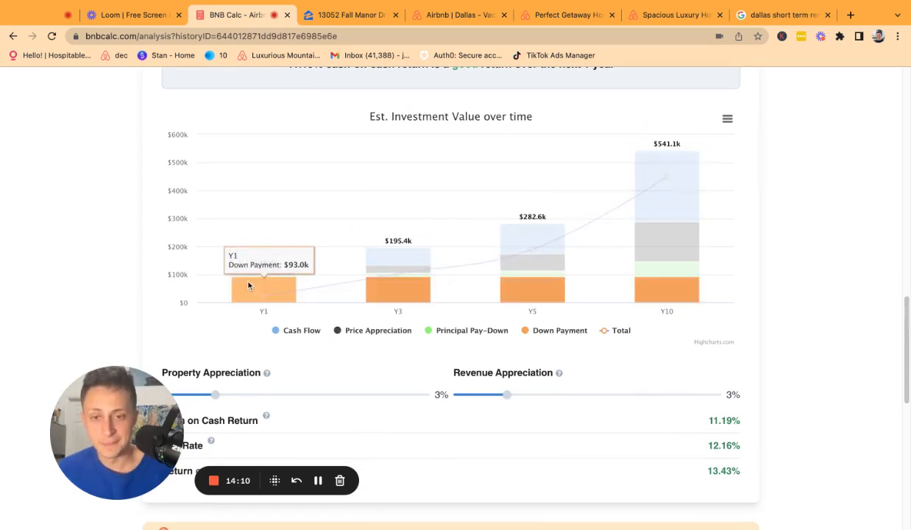
scroll(248, 285, down, 1)
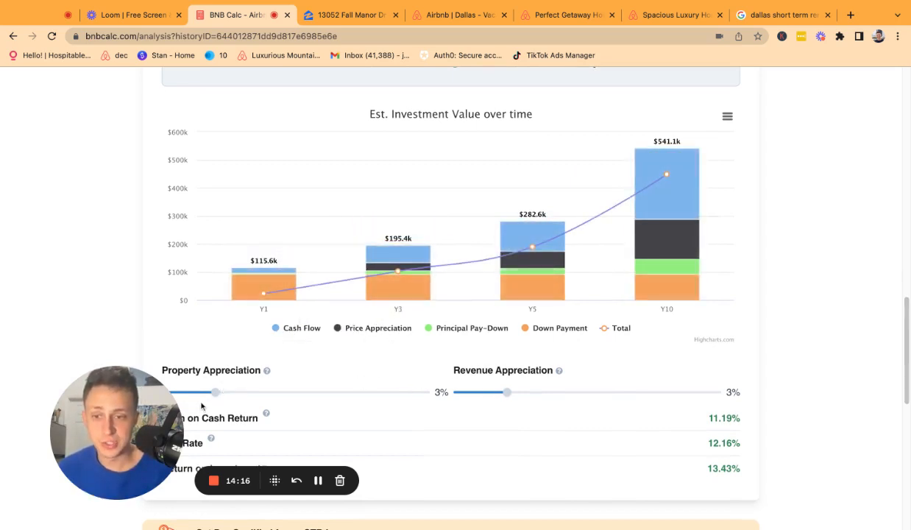
Test property appreciation from 0% to 15% and back to 3%, then set revenue appreciation to 0%.
drag(215, 392, 165, 393)
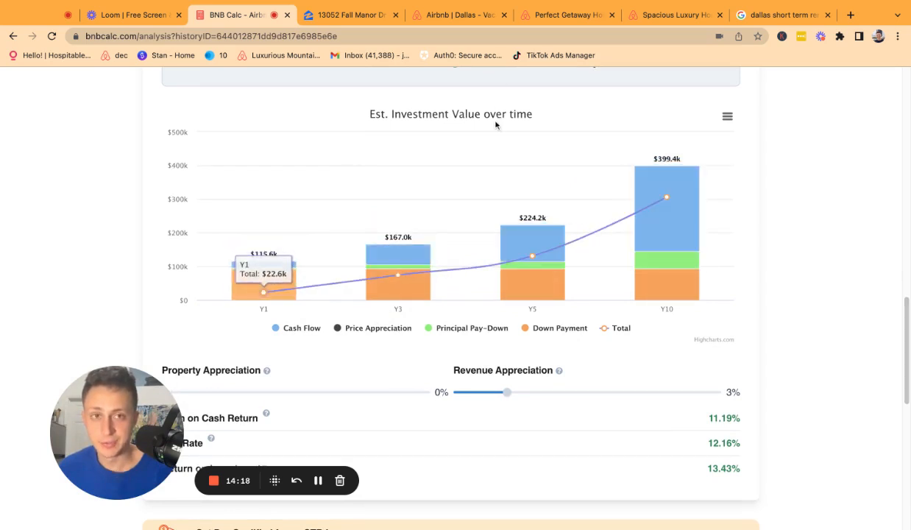
click(228, 393)
drag(228, 393, 427, 395)
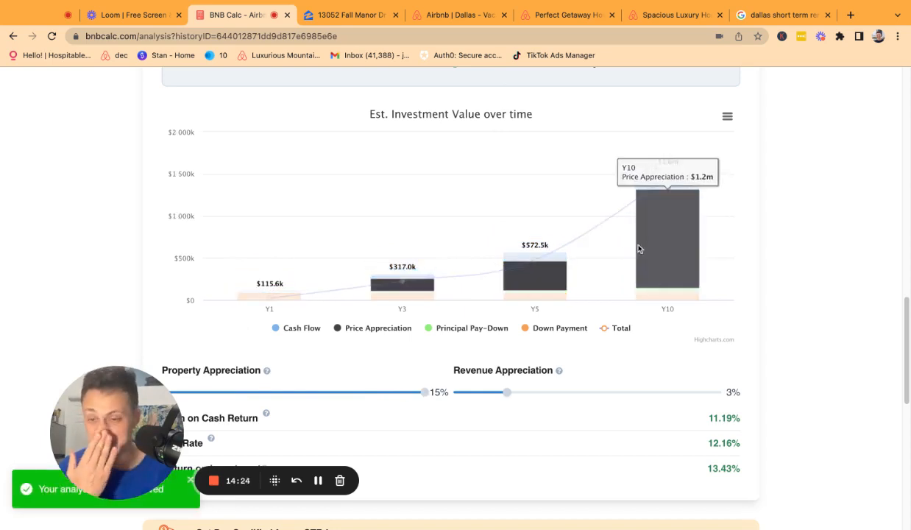
drag(425, 395, 212, 394)
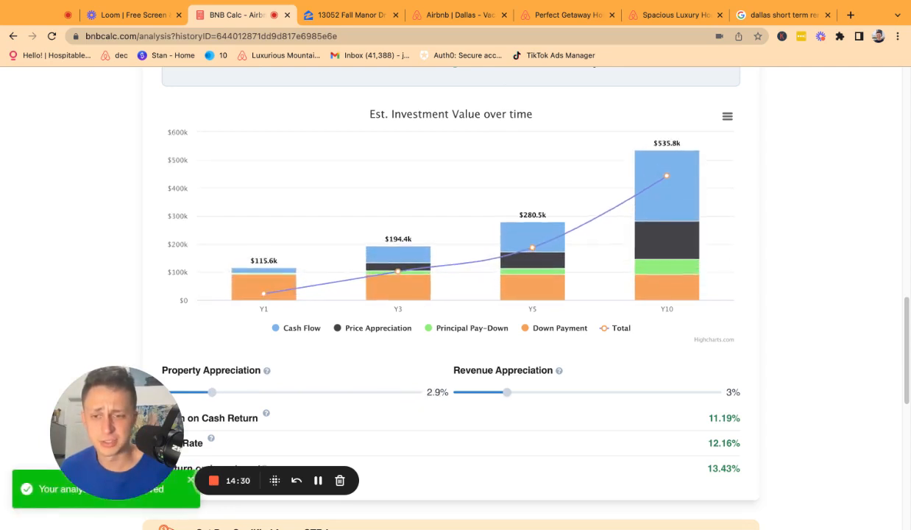
drag(212, 392, 215, 393)
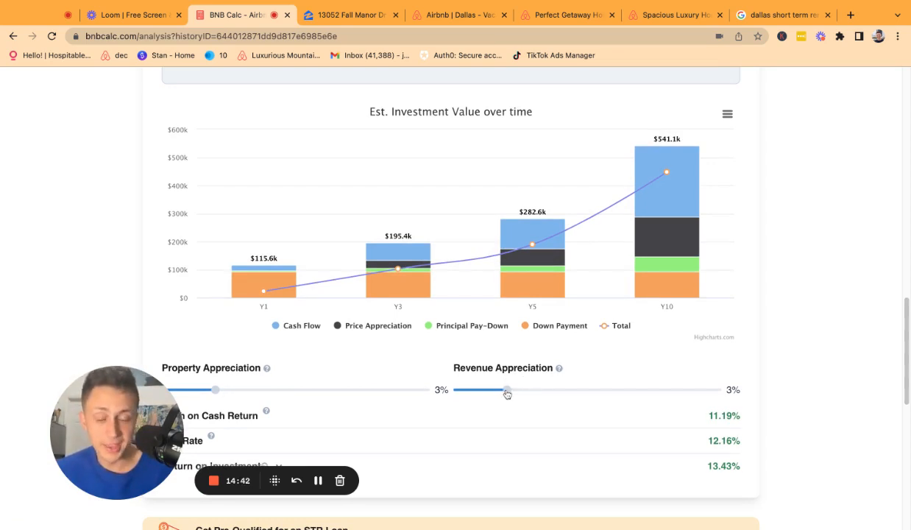
drag(507, 391, 454, 390)
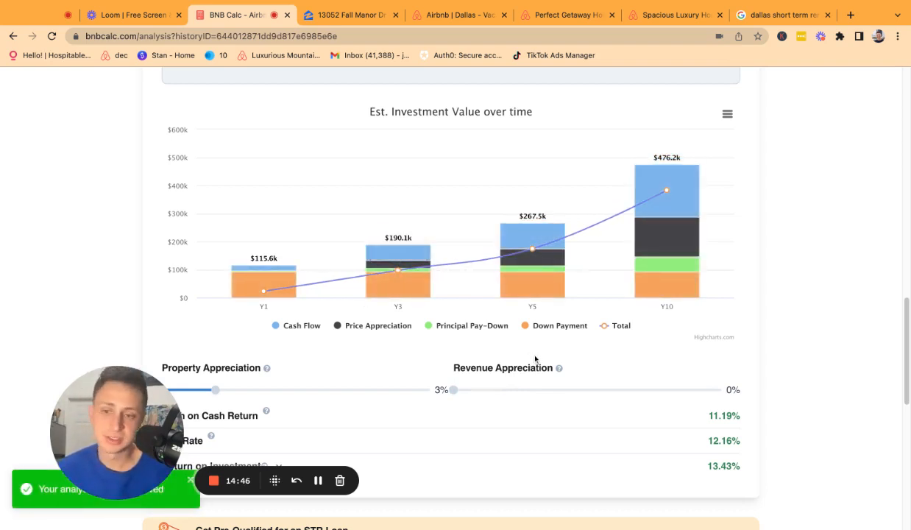
Toggle the Price Appreciation, Down Payment and Cash Flow chart series off, then back on.
mouse_move(277, 294)
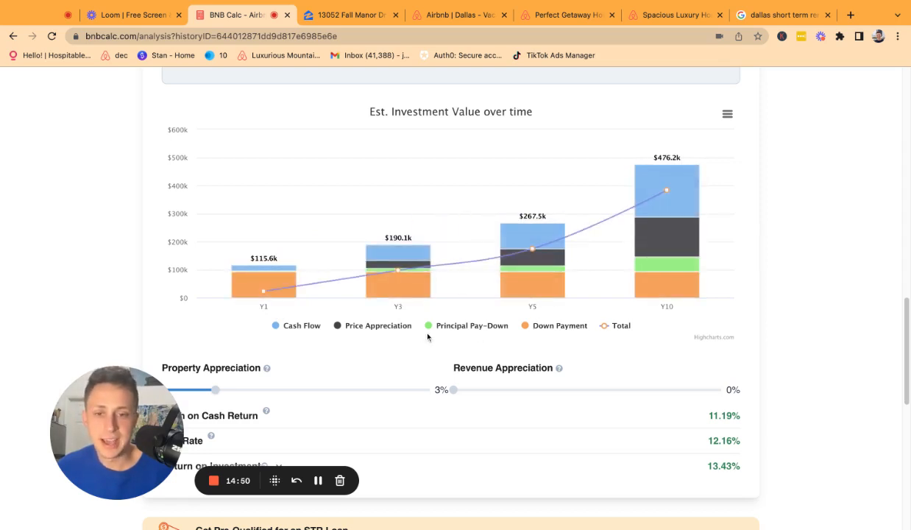
click(352, 331)
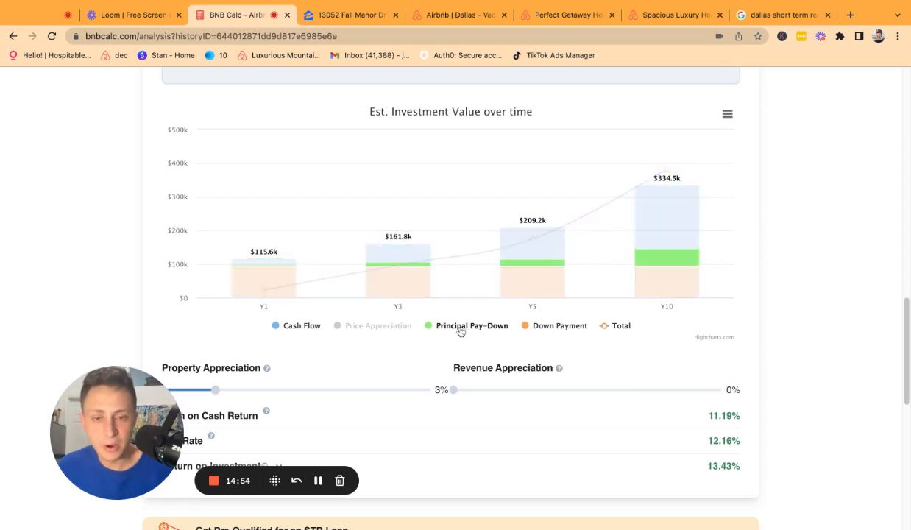
click(545, 327)
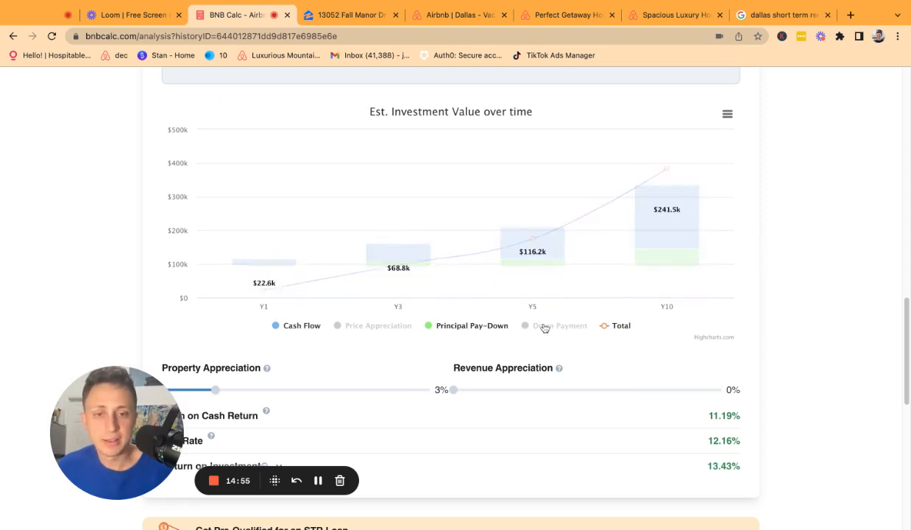
click(299, 326)
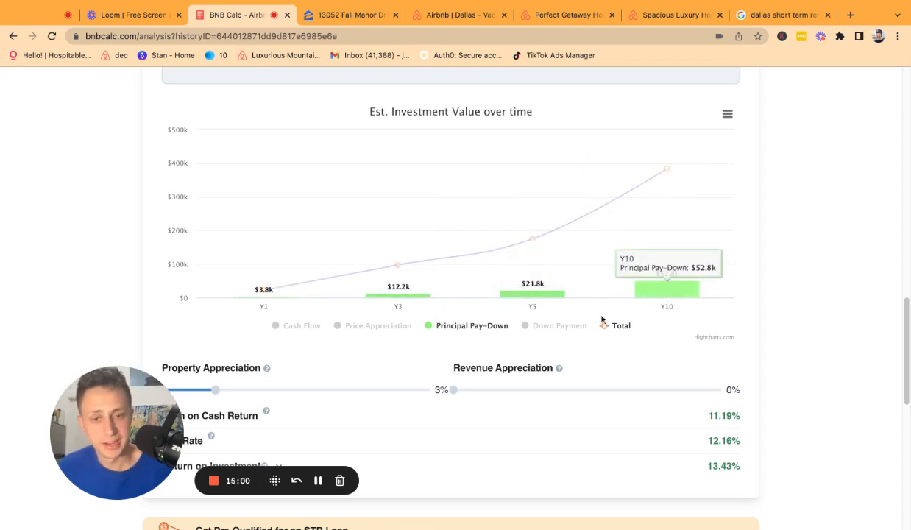
click(376, 328)
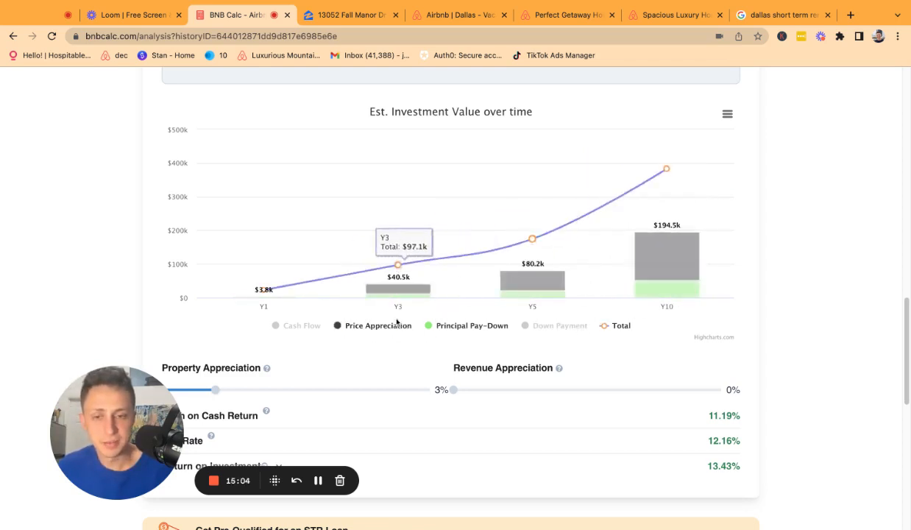
click(377, 326)
click(312, 329)
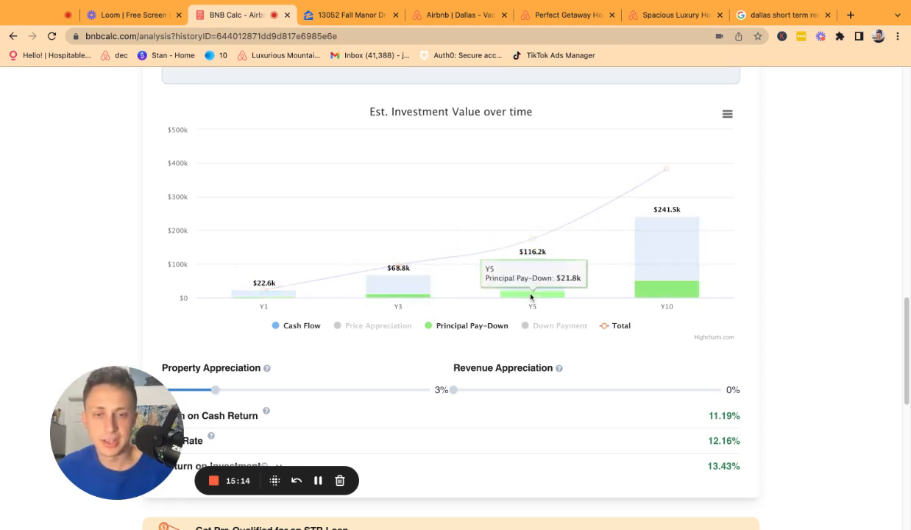
click(553, 325)
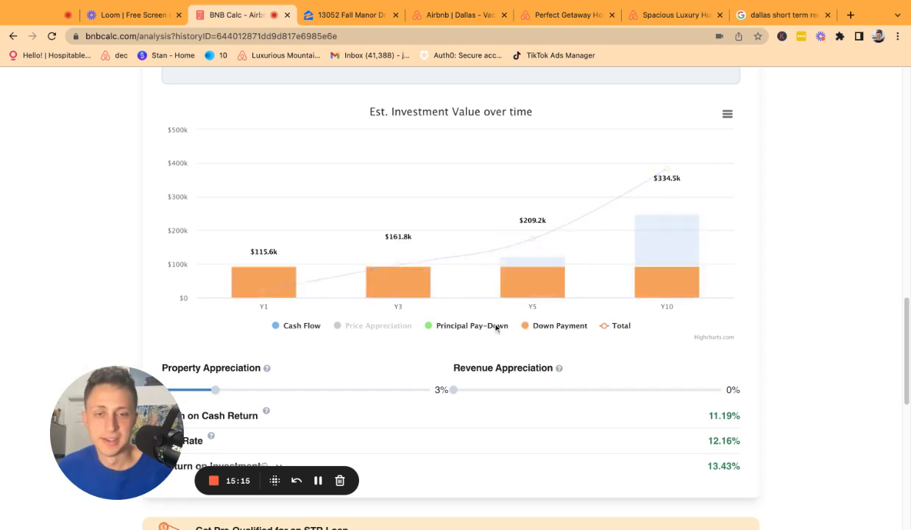
click(362, 332)
Switch off the Total line in the chart legend and scroll down to the metrics.
click(608, 328)
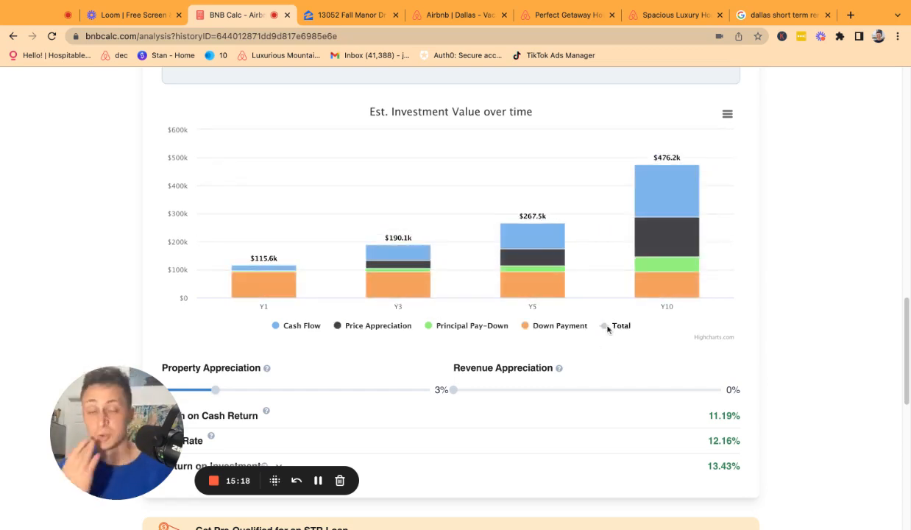
scroll(608, 329, up, 1)
scroll(454, 280, down, 3)
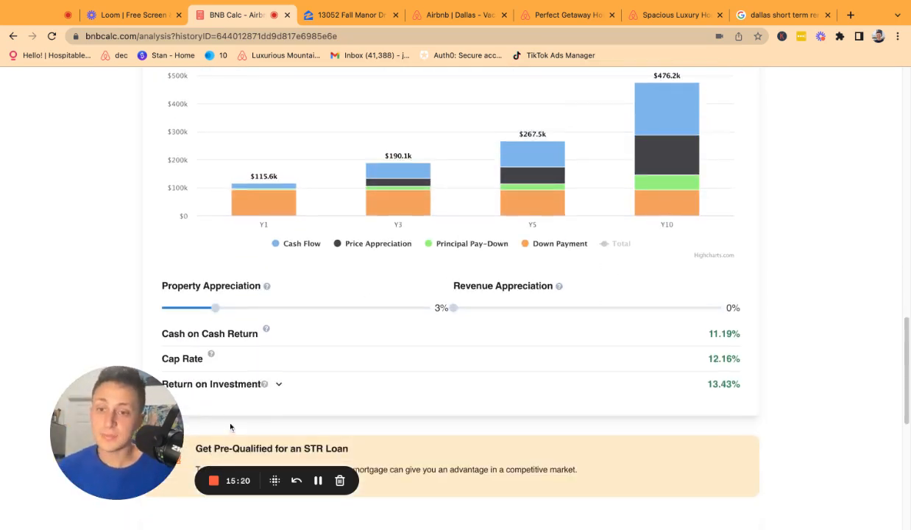
scroll(329, 308, down, 1)
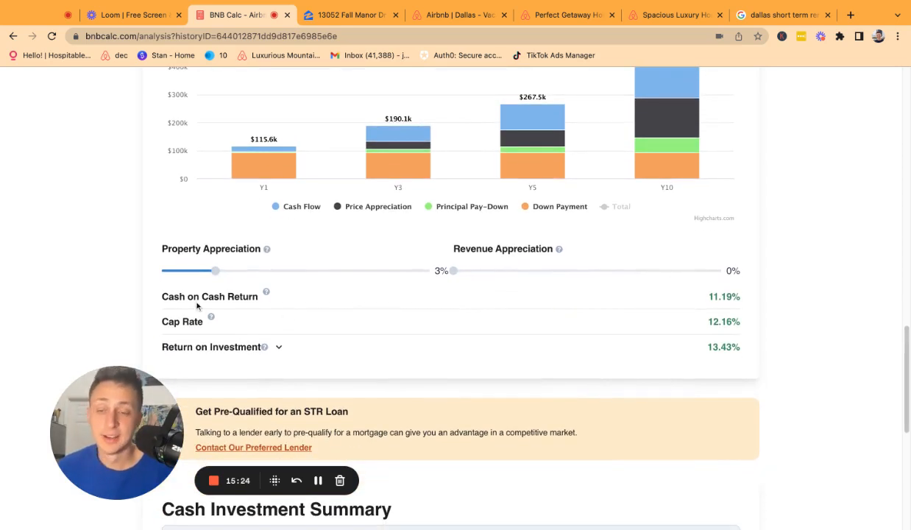
scroll(529, 281, down, 1)
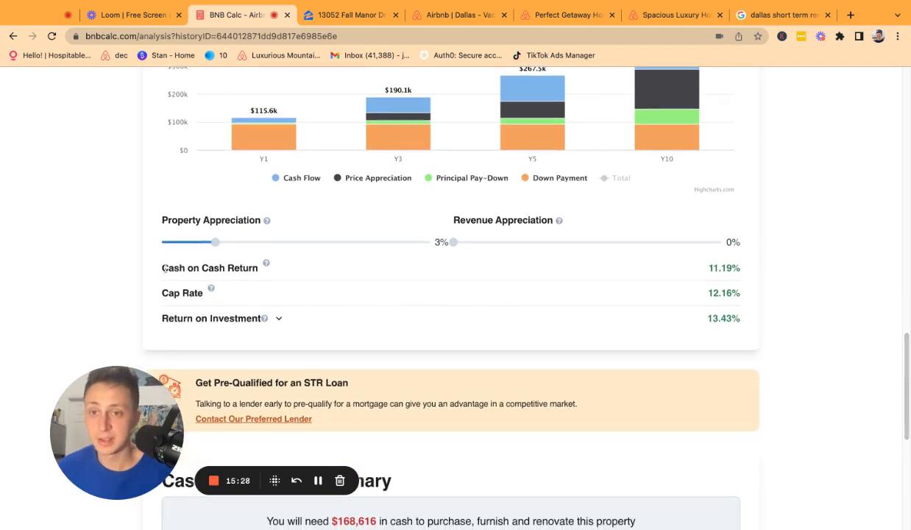
mouse_move(161, 259)
mouse_down()
mouse_move(168, 289)
mouse_move(164, 269)
mouse_up()
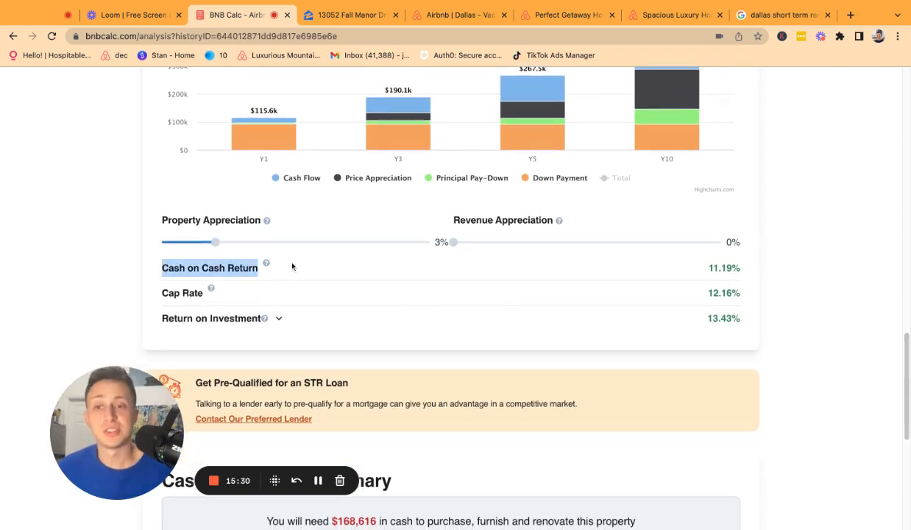
mouse_move(267, 269)
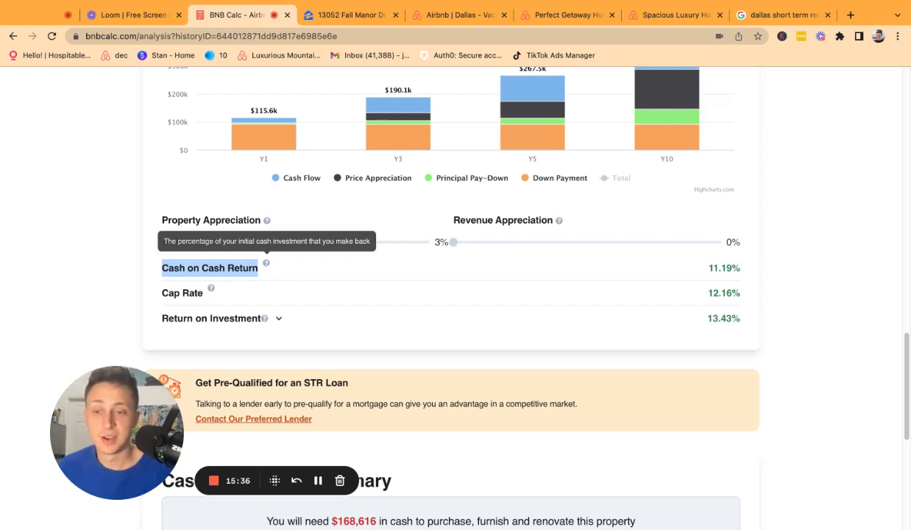
scroll(499, 235, up, 5)
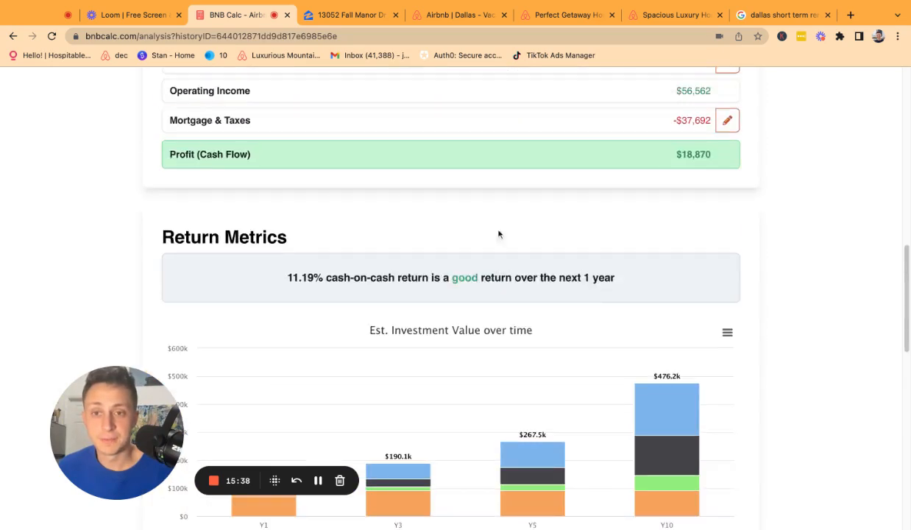
scroll(748, 172, down, 15)
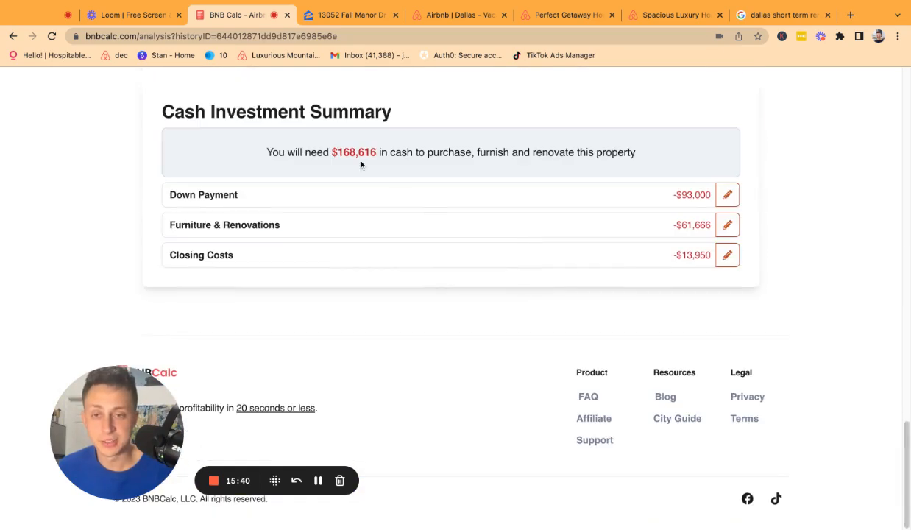
scroll(361, 165, up, 10)
scroll(362, 165, down, 5)
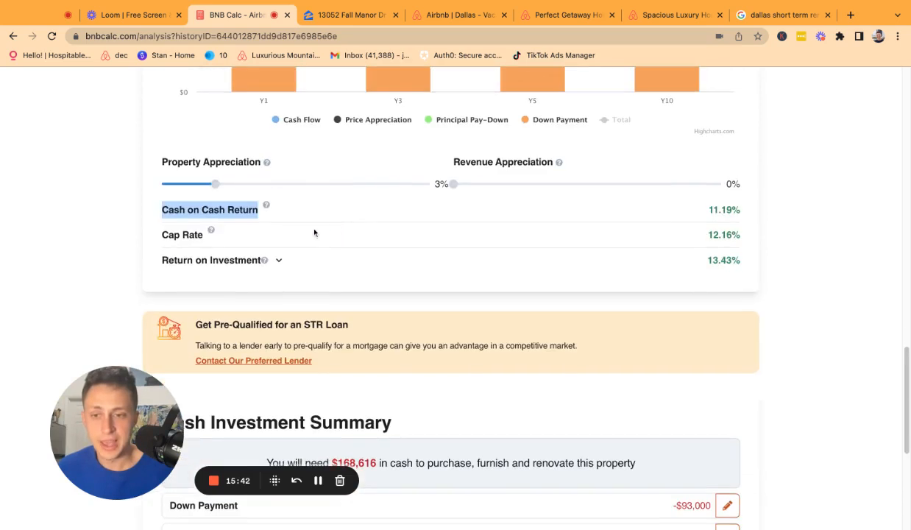
mouse_move(209, 234)
scroll(219, 258, up, 1)
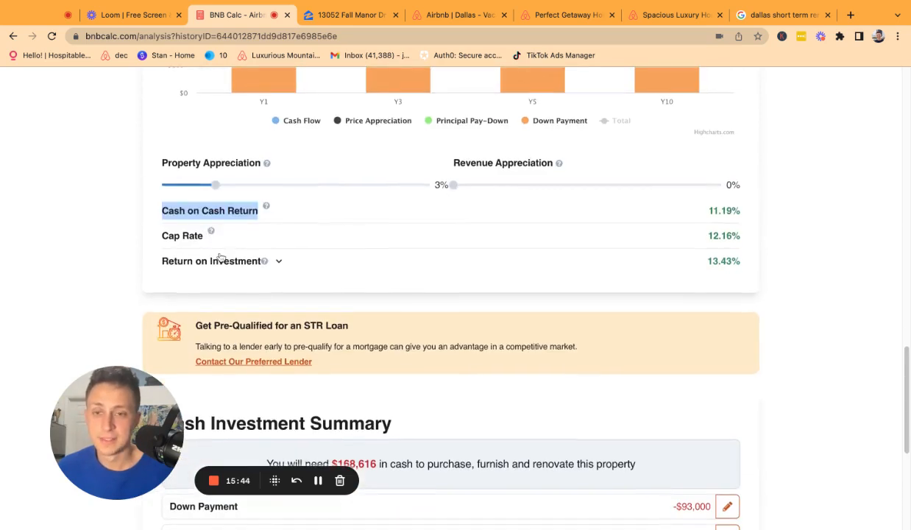
drag(705, 241, 740, 239)
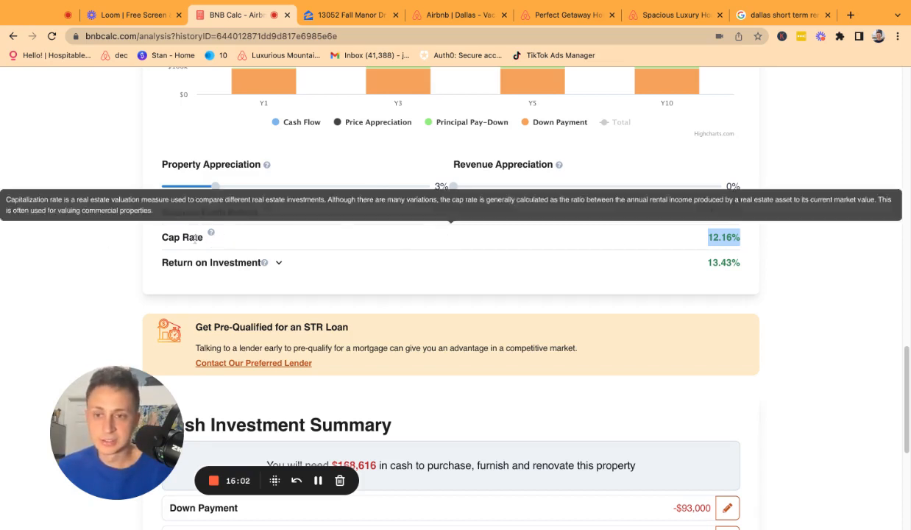
drag(198, 237, 162, 239)
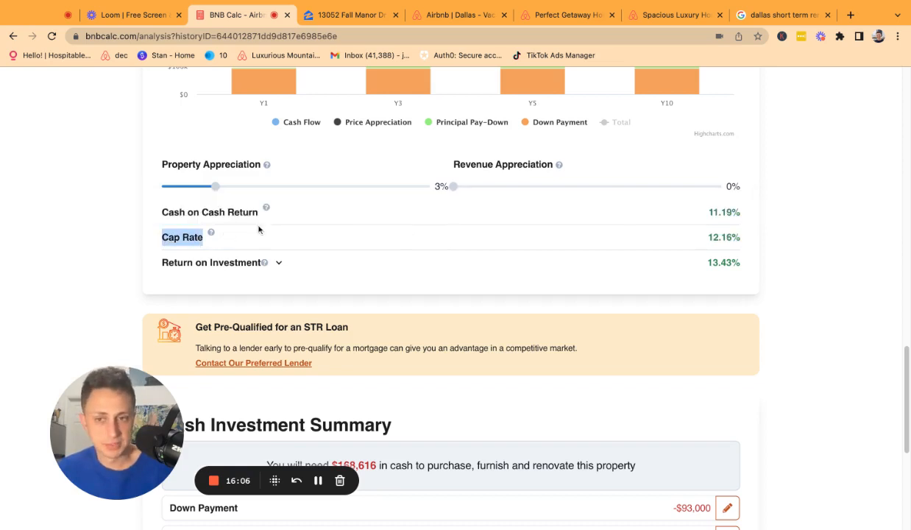
drag(259, 217, 174, 215)
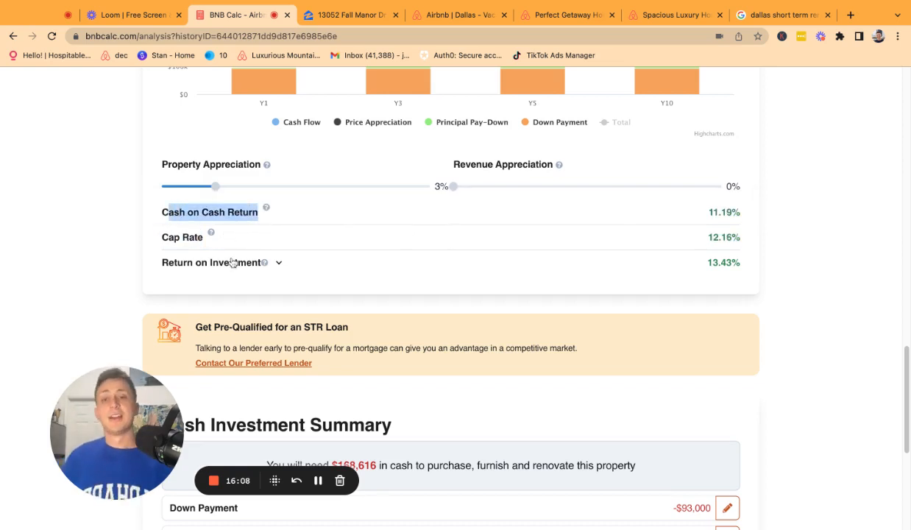
Expand the Return on Investment breakdown, raise revenue appreciation to about 3.5%, and set property appreciation to 0%.
click(279, 262)
scroll(285, 262, down, 1)
scroll(243, 294, down, 1)
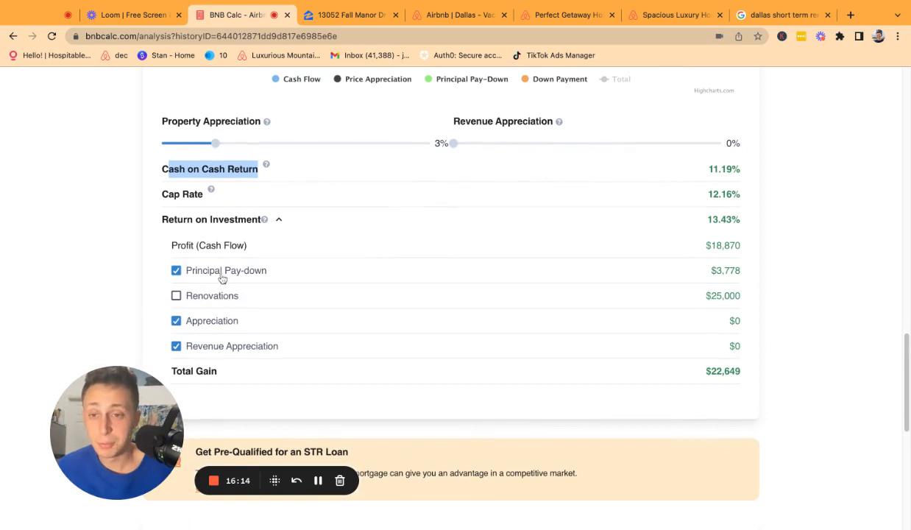
click(257, 327)
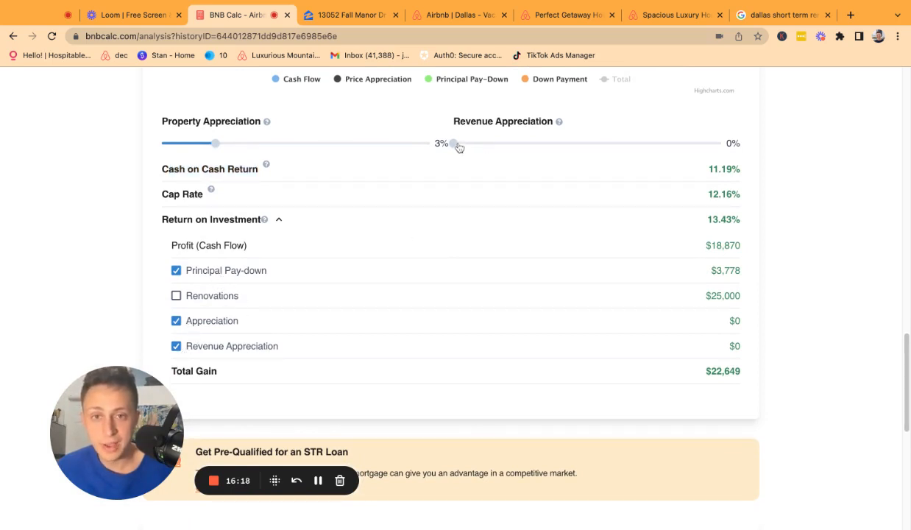
drag(456, 145, 325, 177)
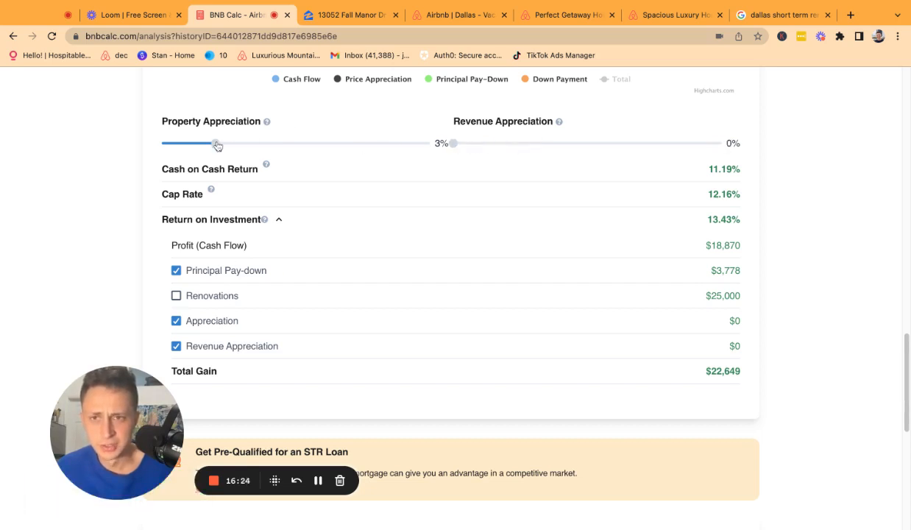
drag(217, 145, 164, 145)
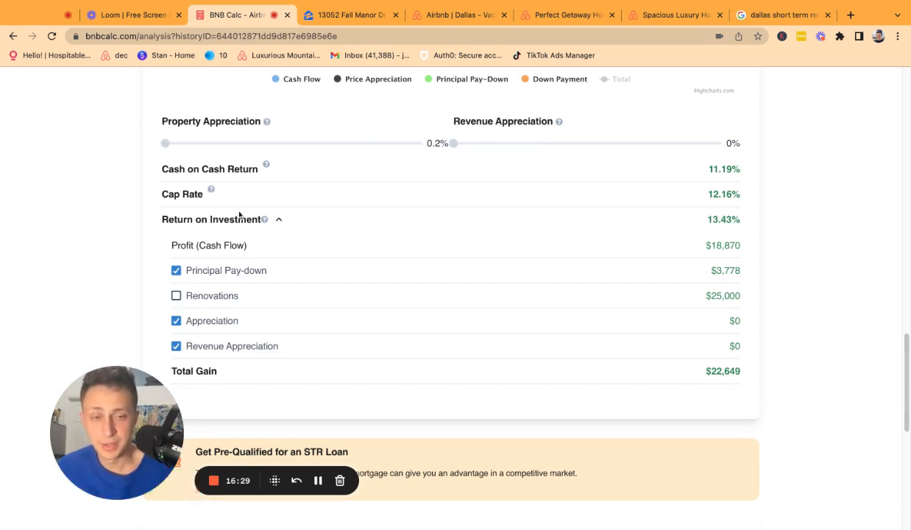
Uncheck Appreciation and Revenue Appreciation, toggle Renovations on and off, and scroll to the Cash Investment Summary.
click(176, 320)
click(176, 344)
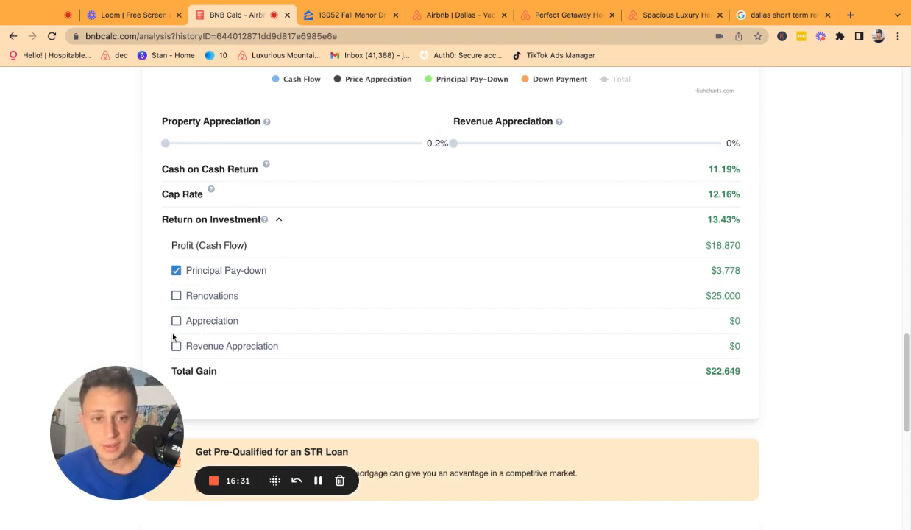
click(177, 297)
click(176, 295)
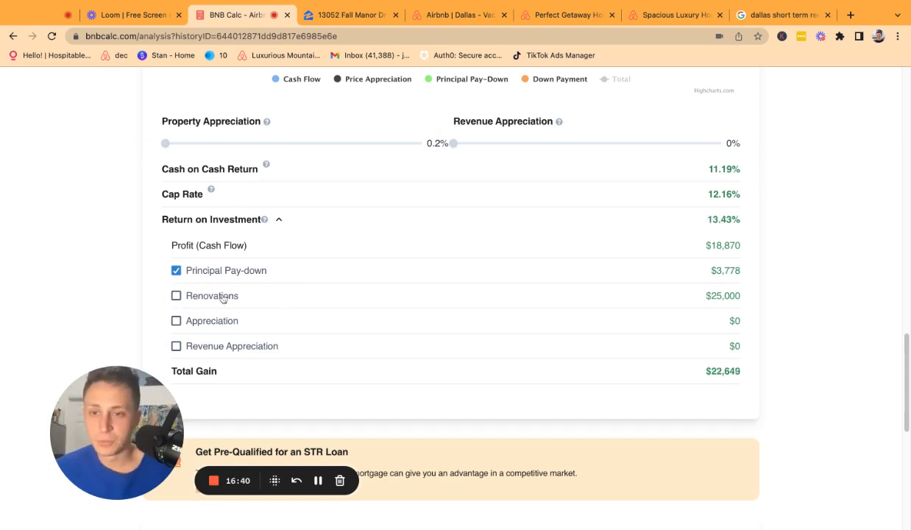
scroll(310, 376, down, 5)
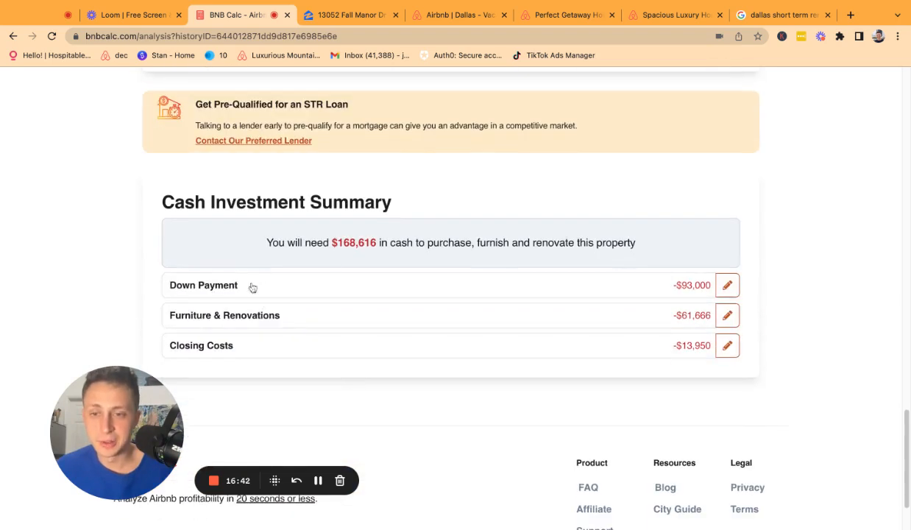
click(236, 310)
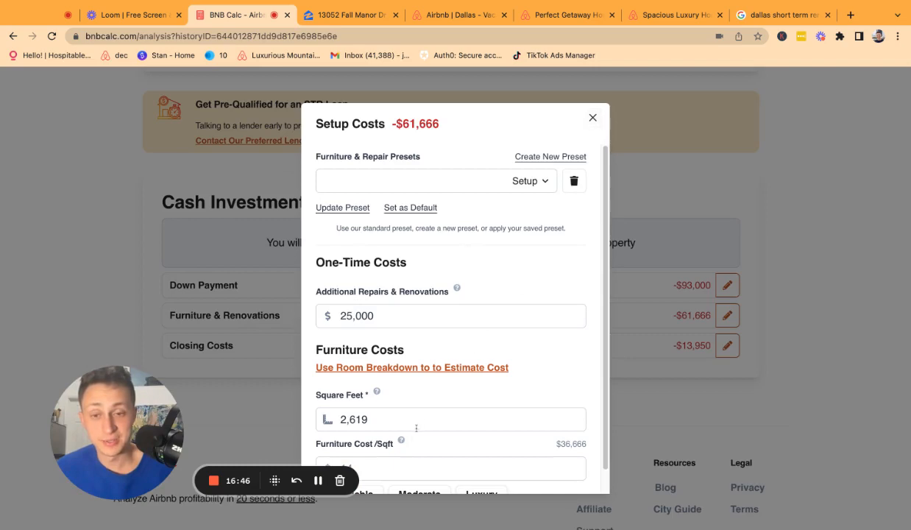
scroll(442, 397, down, 1)
click(593, 118)
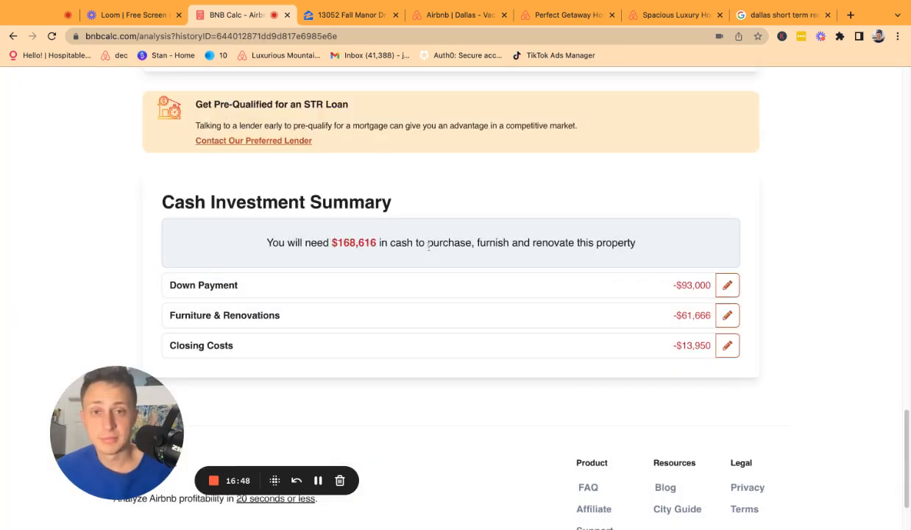
scroll(428, 247, up, 2)
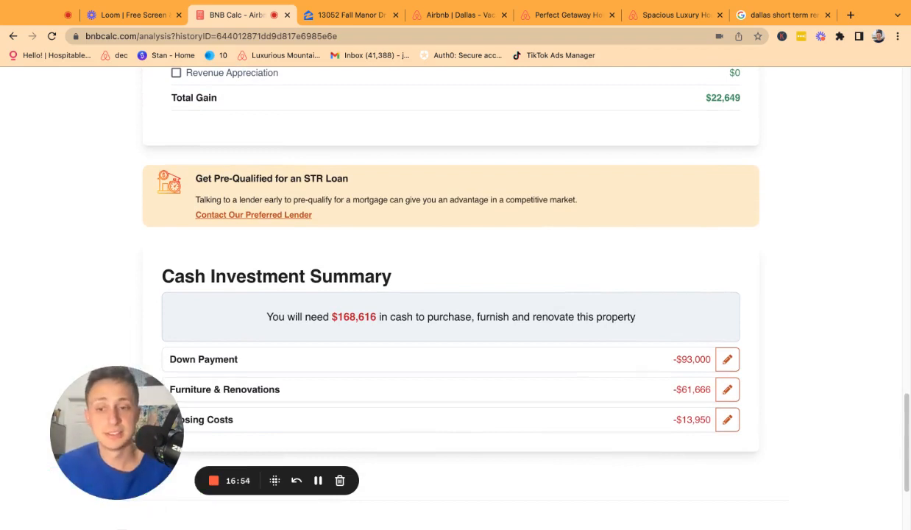
scroll(195, 221, up, 5)
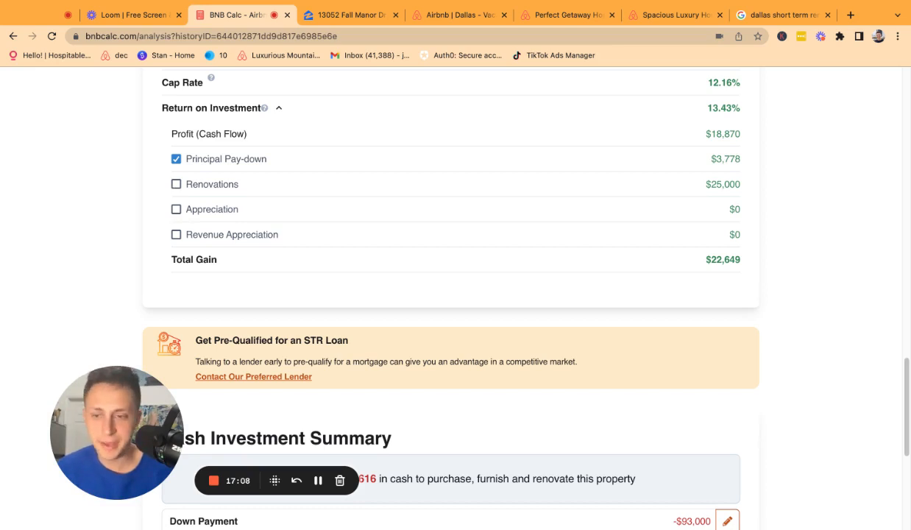
click(176, 184)
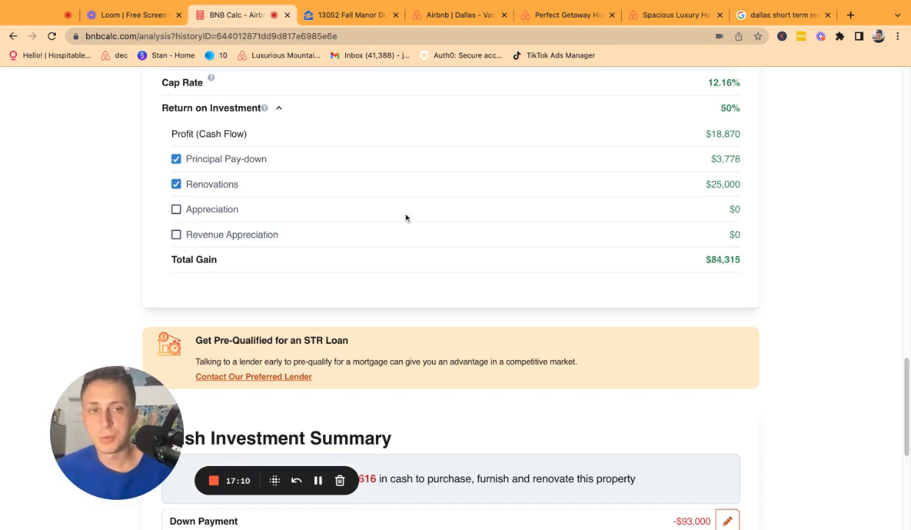
scroll(383, 210, up, 1)
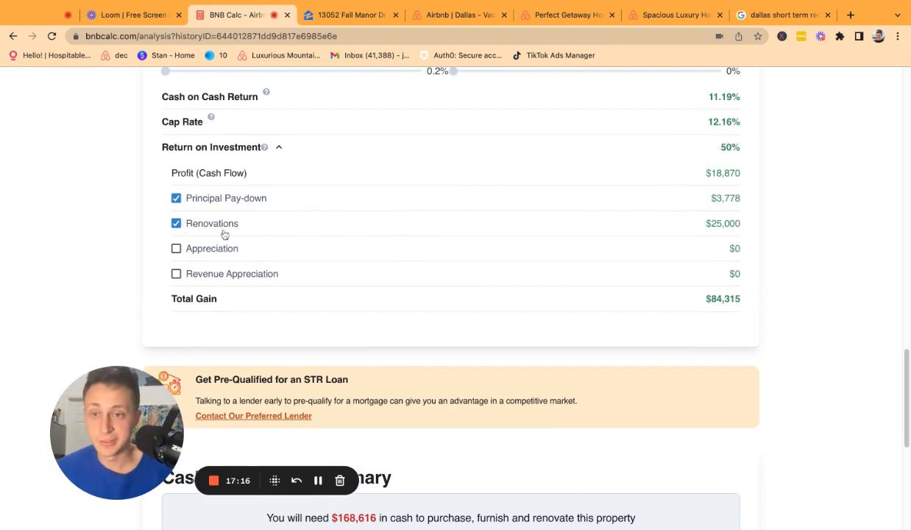
scroll(227, 223, up, 1)
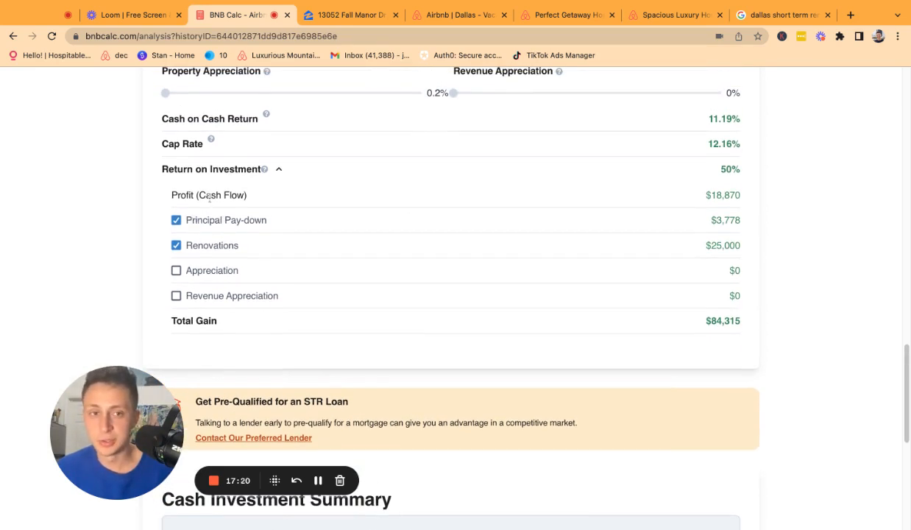
triple_click(251, 196)
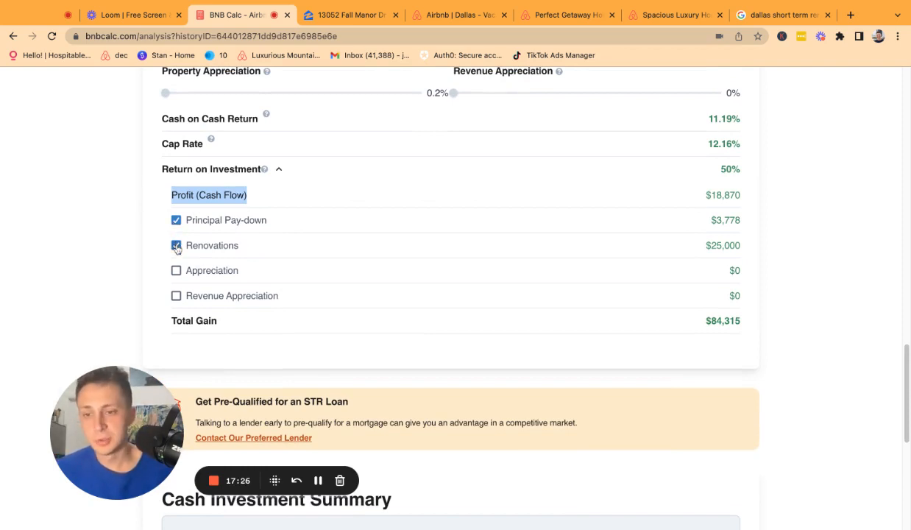
triple_click(692, 251)
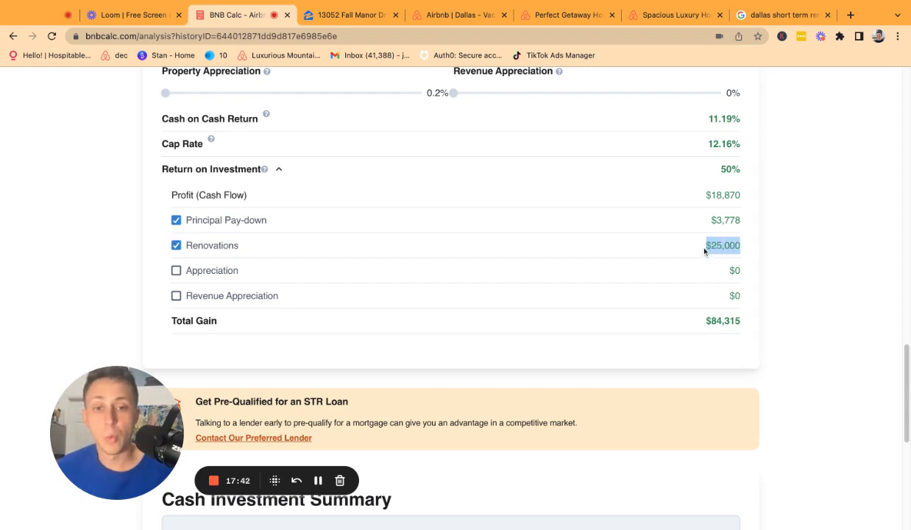
click(176, 247)
click(175, 246)
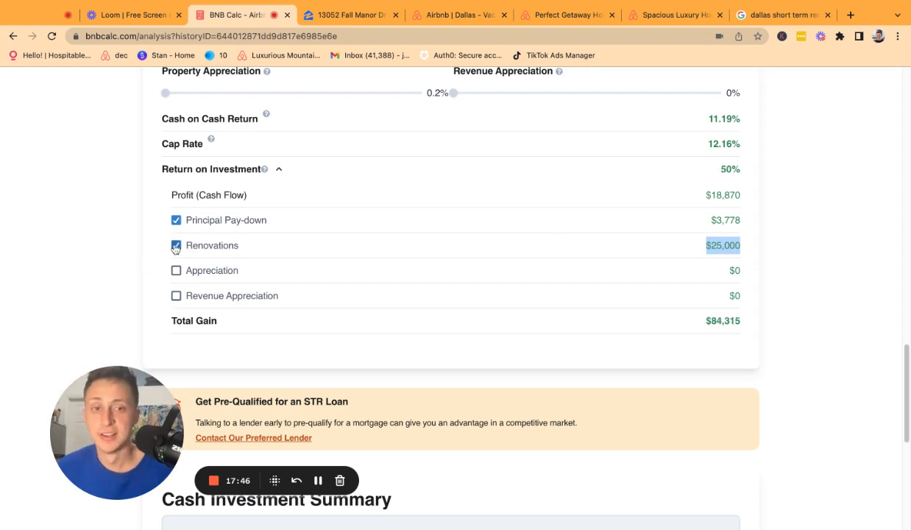
scroll(319, 240, up, 2)
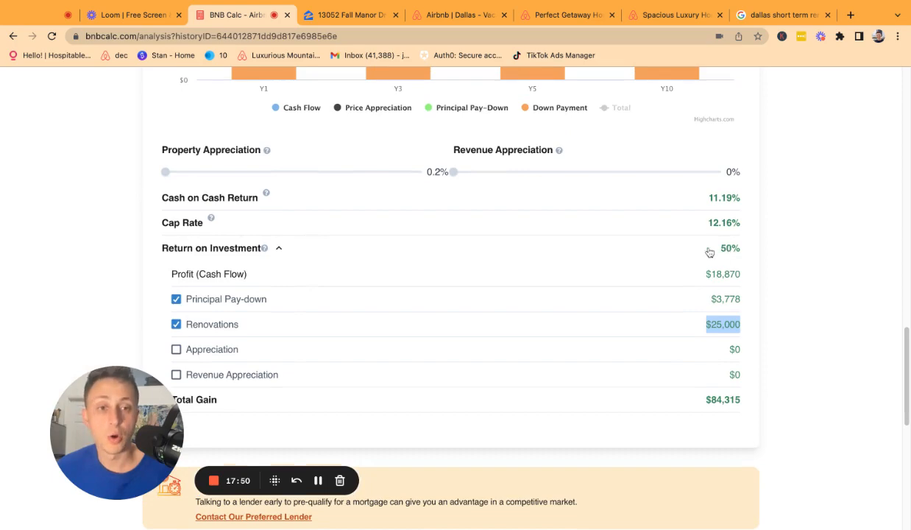
click(177, 325)
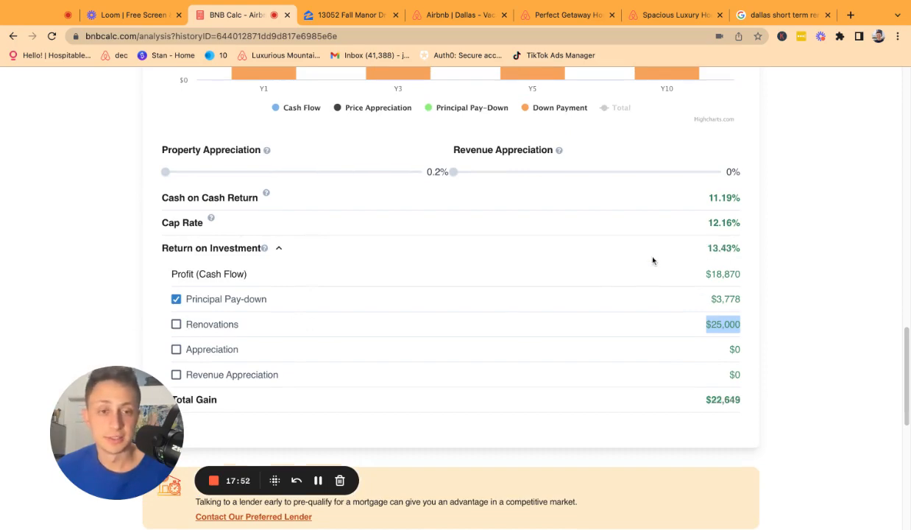
scroll(671, 232, up, 10)
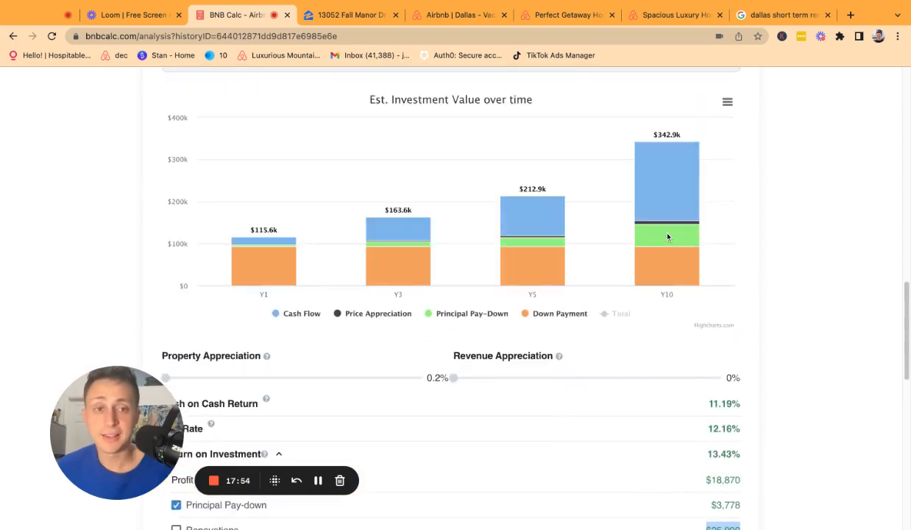
scroll(667, 236, down, 6)
scroll(574, 254, up, 15)
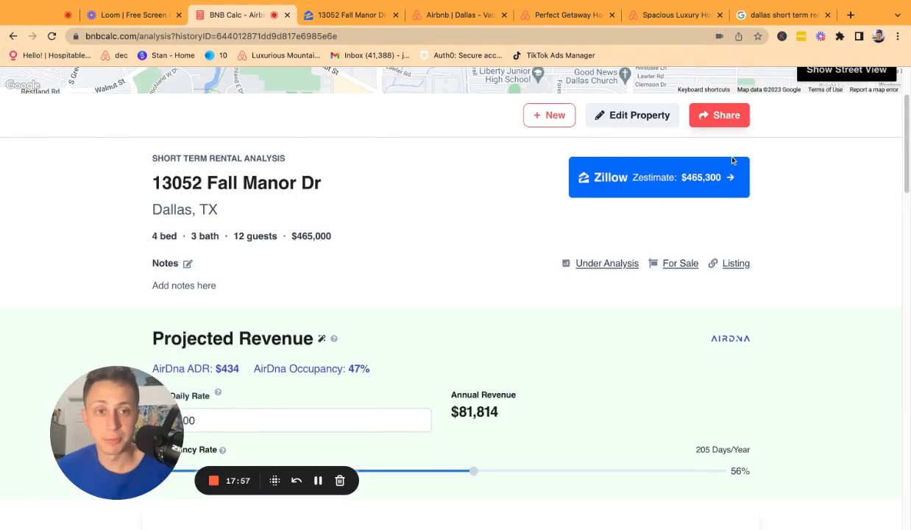
click(718, 116)
click(572, 252)
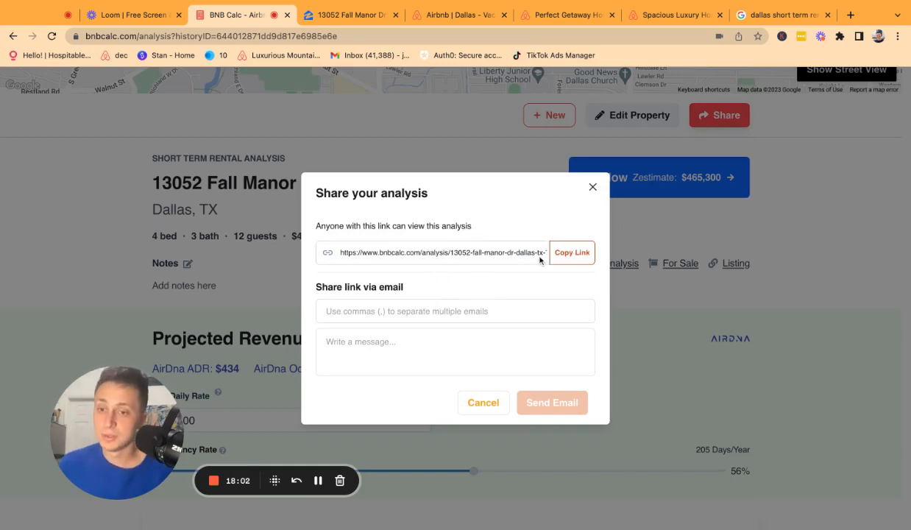
click(443, 312)
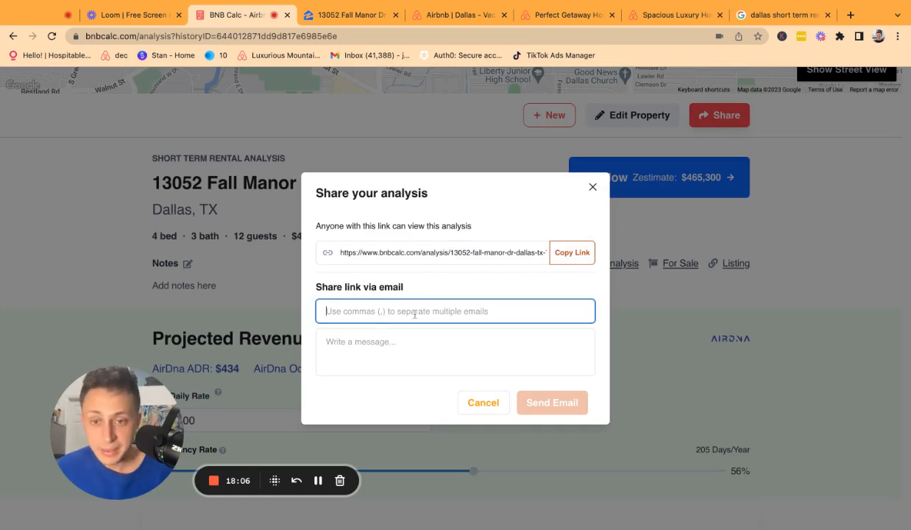
click(390, 361)
click(592, 189)
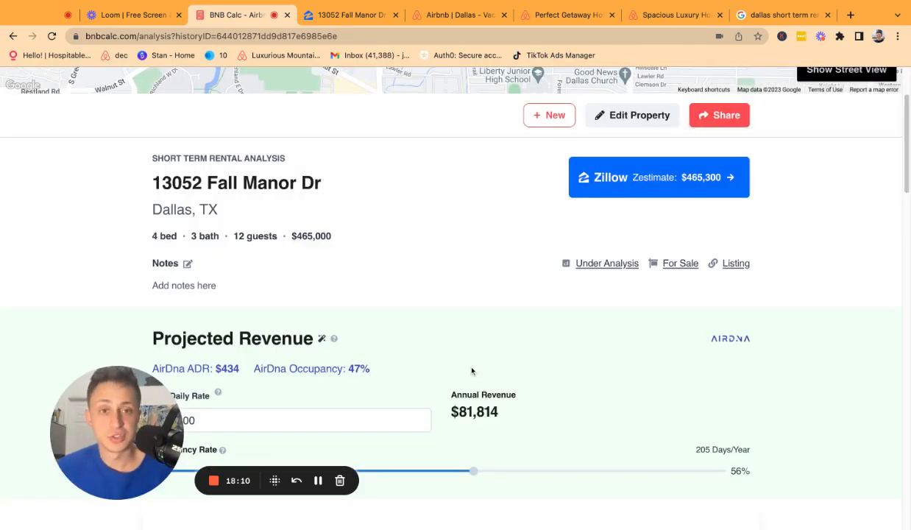
scroll(472, 372, up, 3)
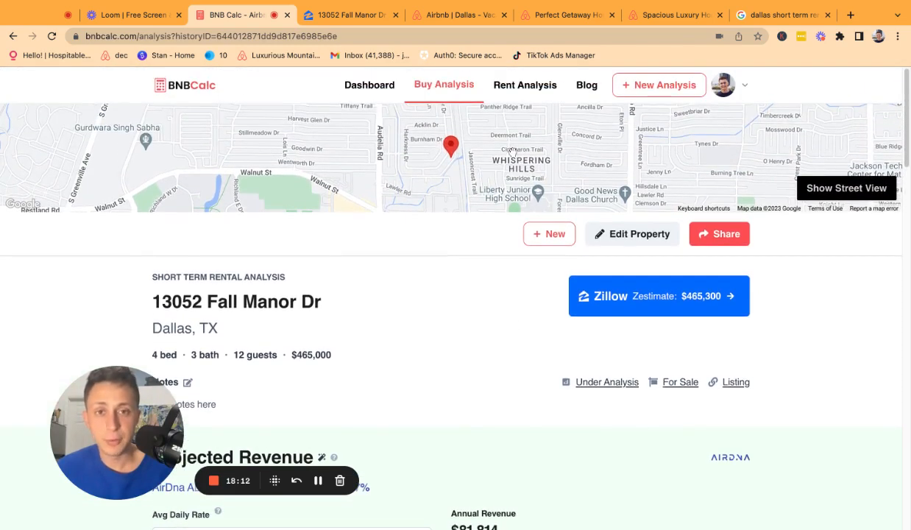
Open the Dashboard and switch the saved properties between Map and List views.
click(369, 89)
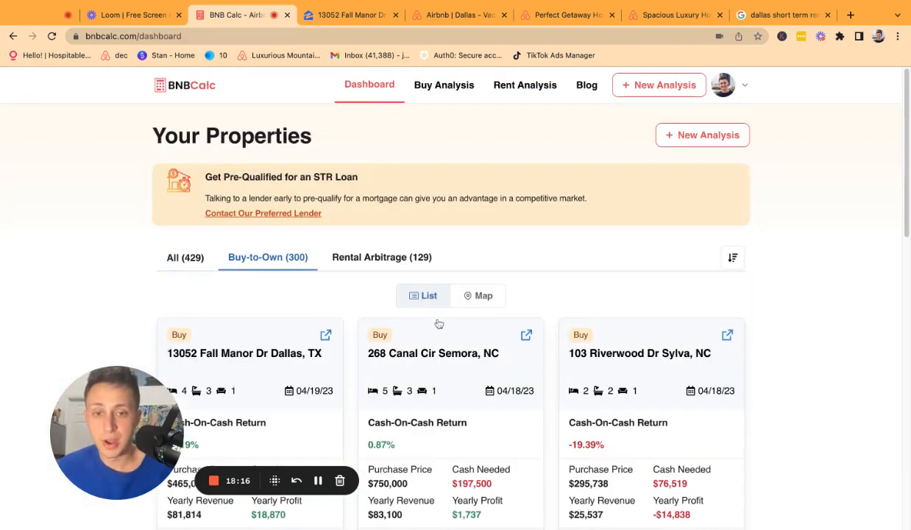
click(479, 295)
scroll(325, 307, down, 3)
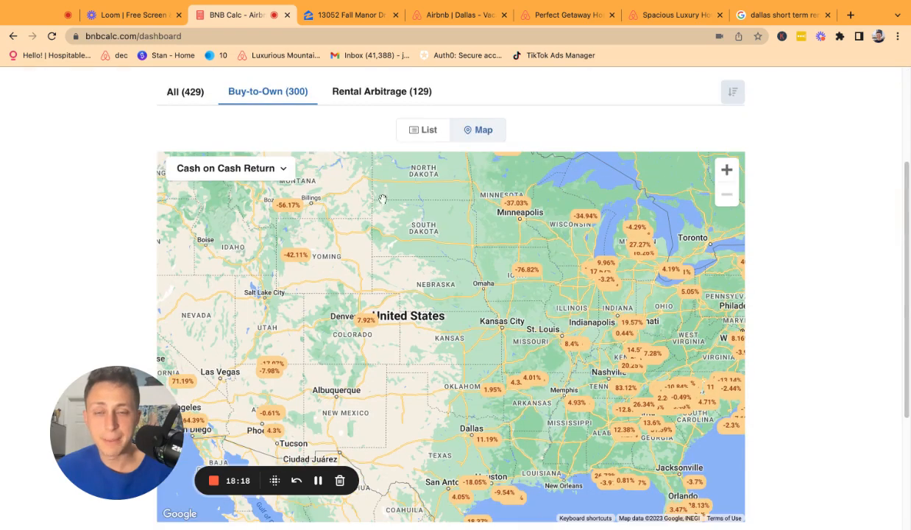
click(424, 130)
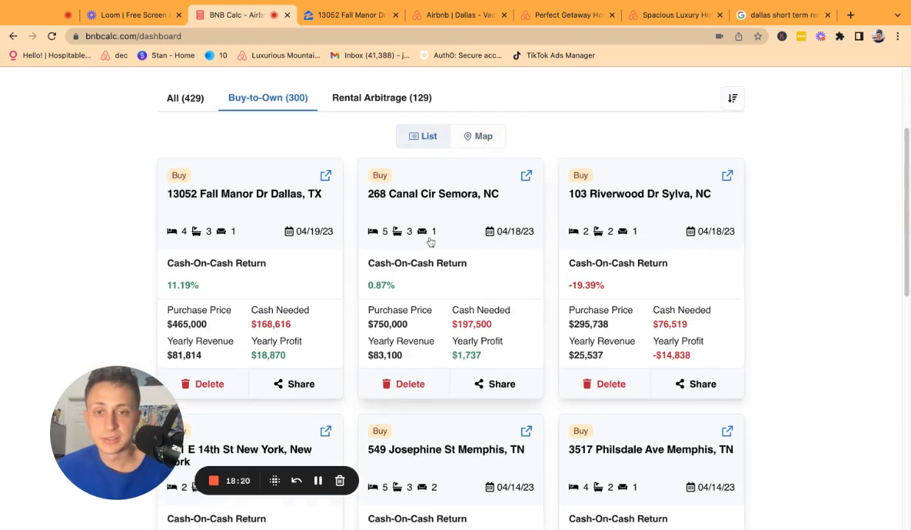
scroll(431, 241, up, 1)
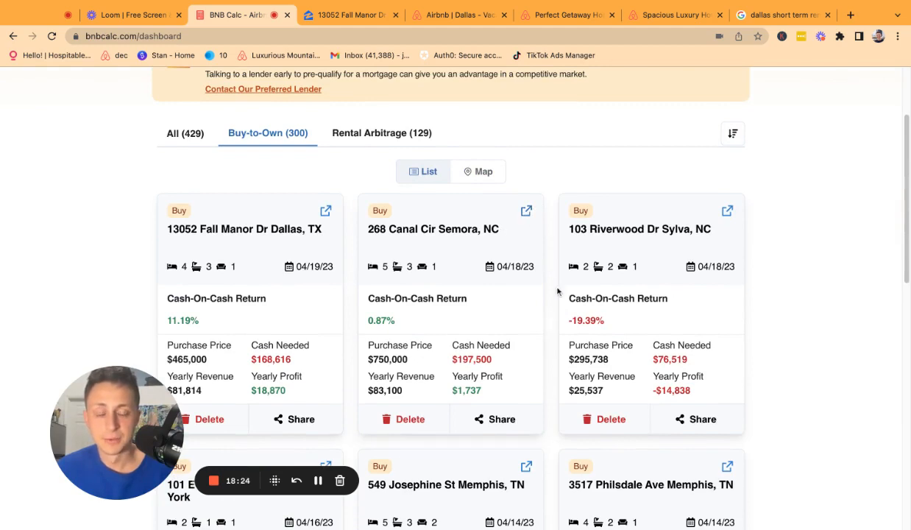
click(429, 229)
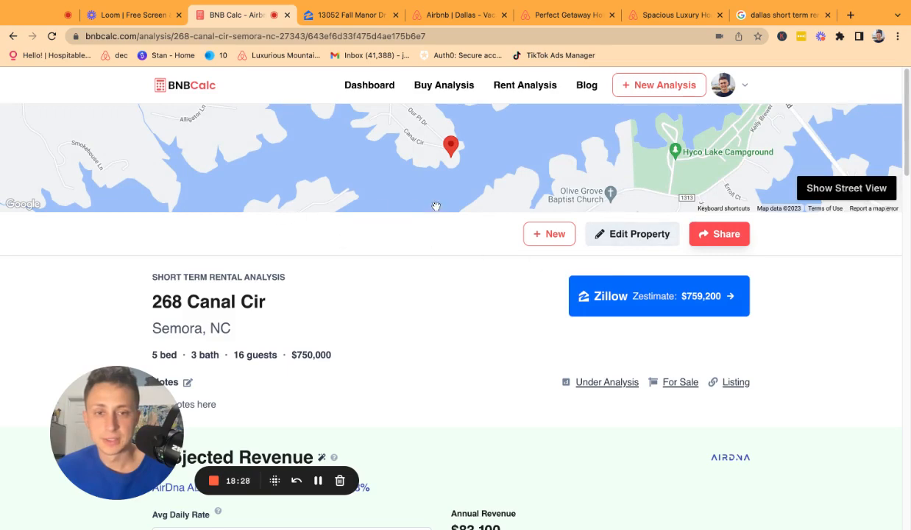
click(369, 86)
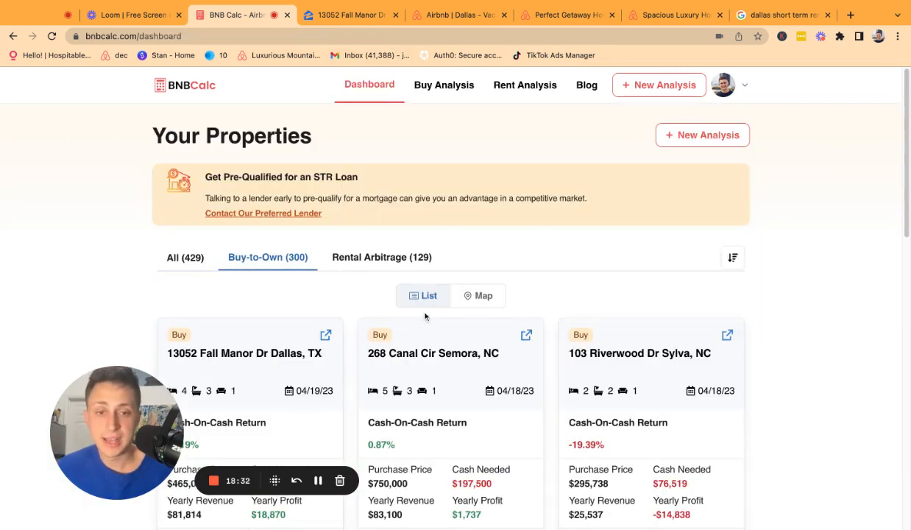
scroll(425, 316, down, 5)
scroll(434, 302, up, 5)
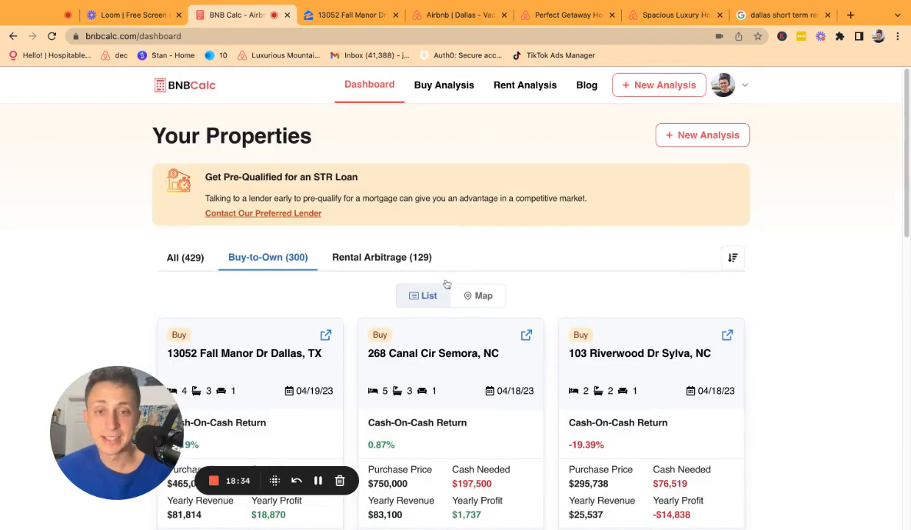